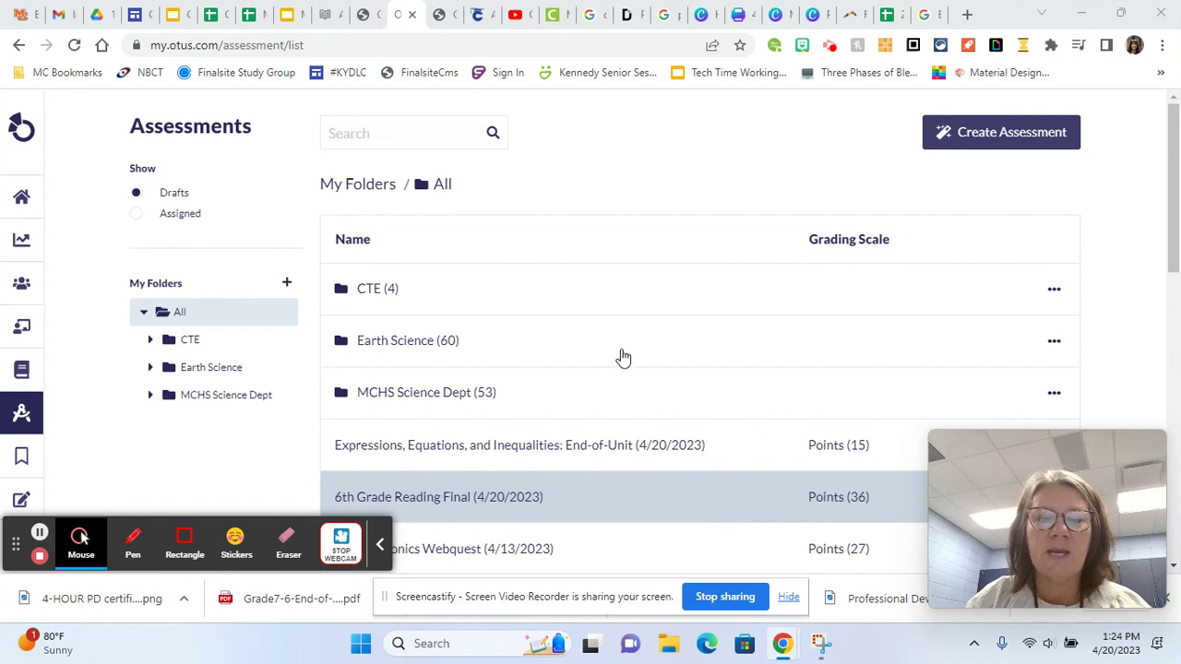
# Step: Open the 6th Grade Reading Final draft and preview its item about plant pollination
pyautogui.scroll(-1, 609, 342)
pyautogui.scroll(-2, 603, 335)
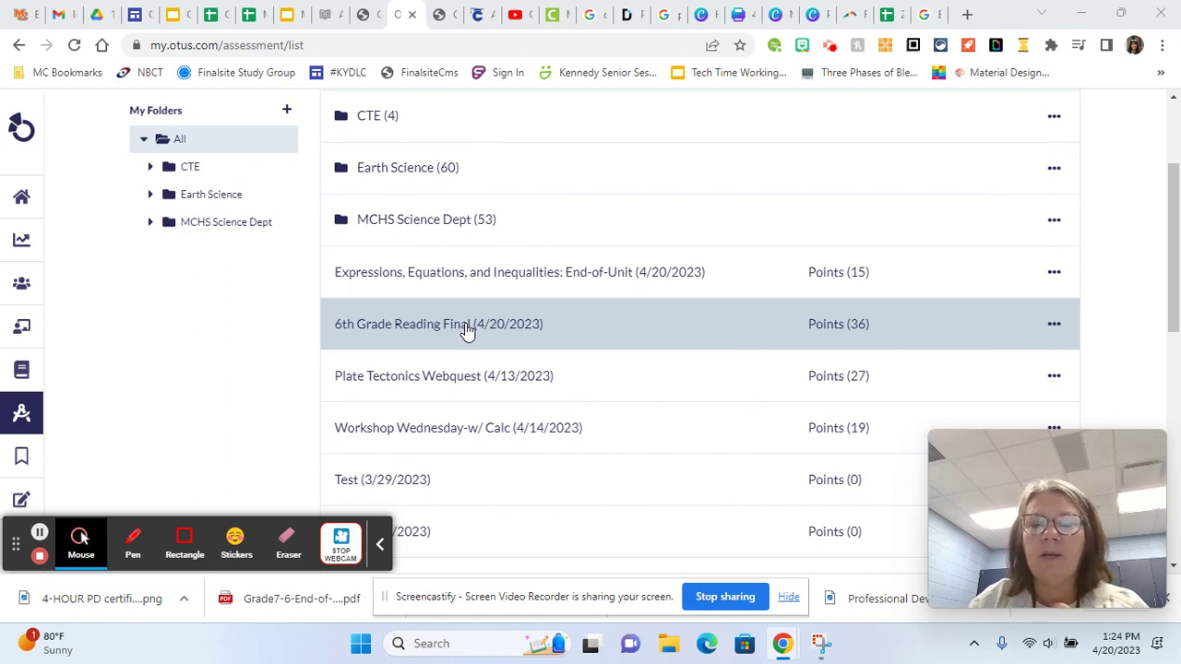
pyautogui.click(466, 331)
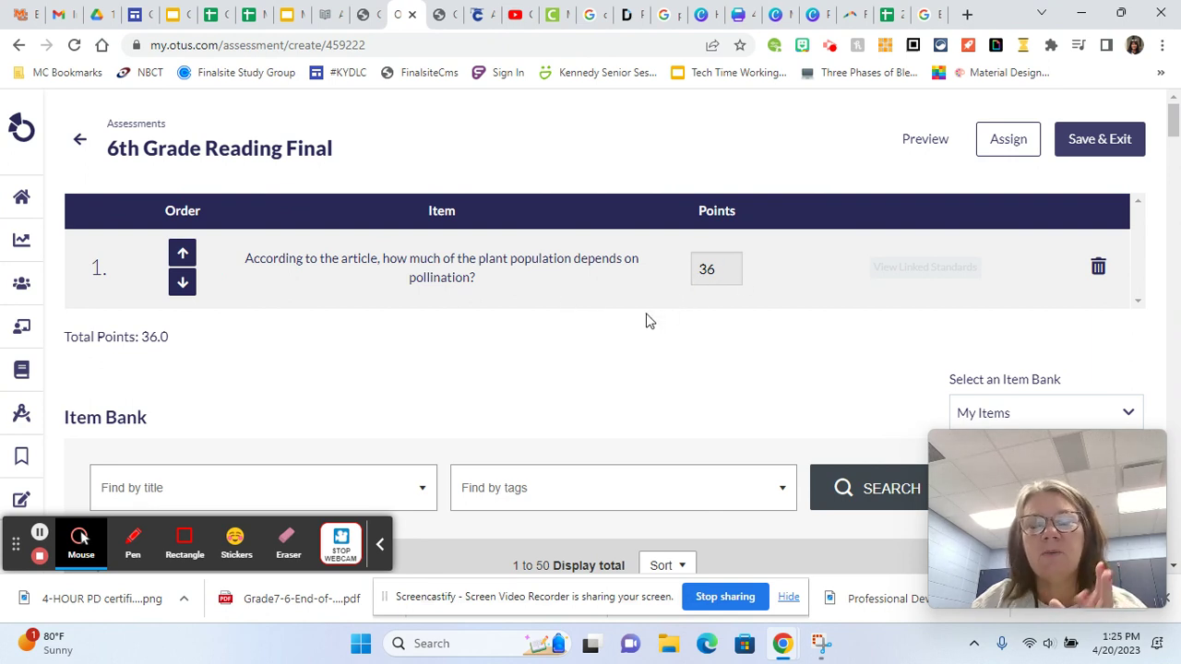
pyautogui.click(512, 265)
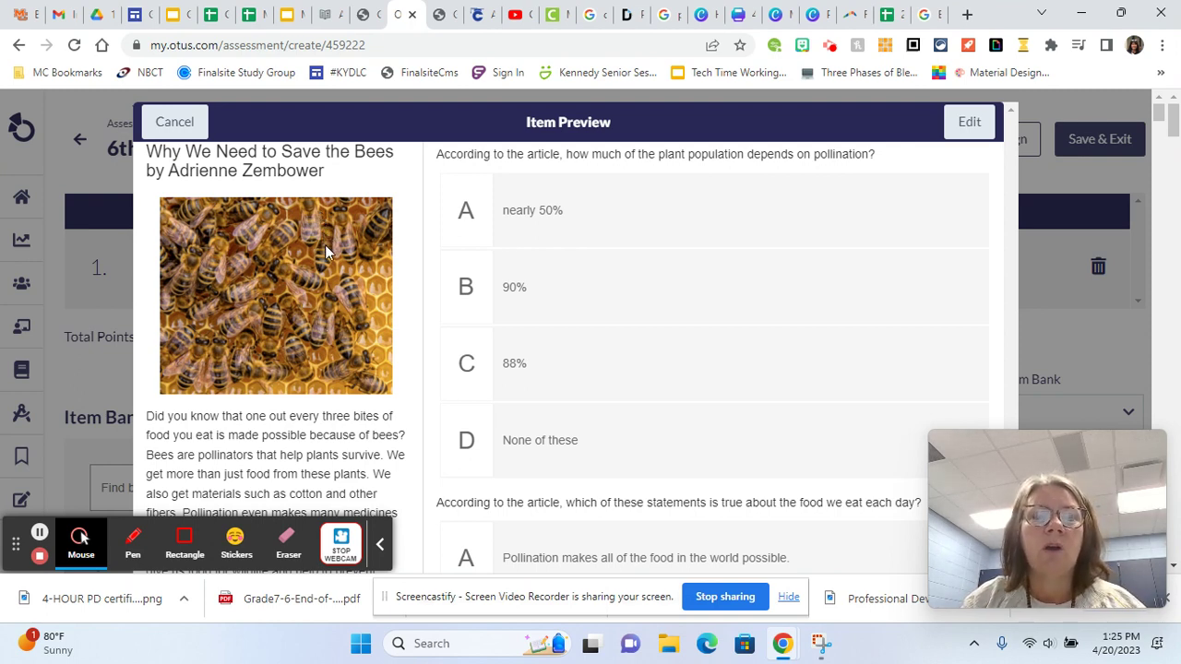
# Step: Examine the bee article and its accompanying multiple-choice questions in the item preview, and close the preview
pyautogui.scroll(-5, 325, 242)
pyautogui.scroll(5, 327, 295)
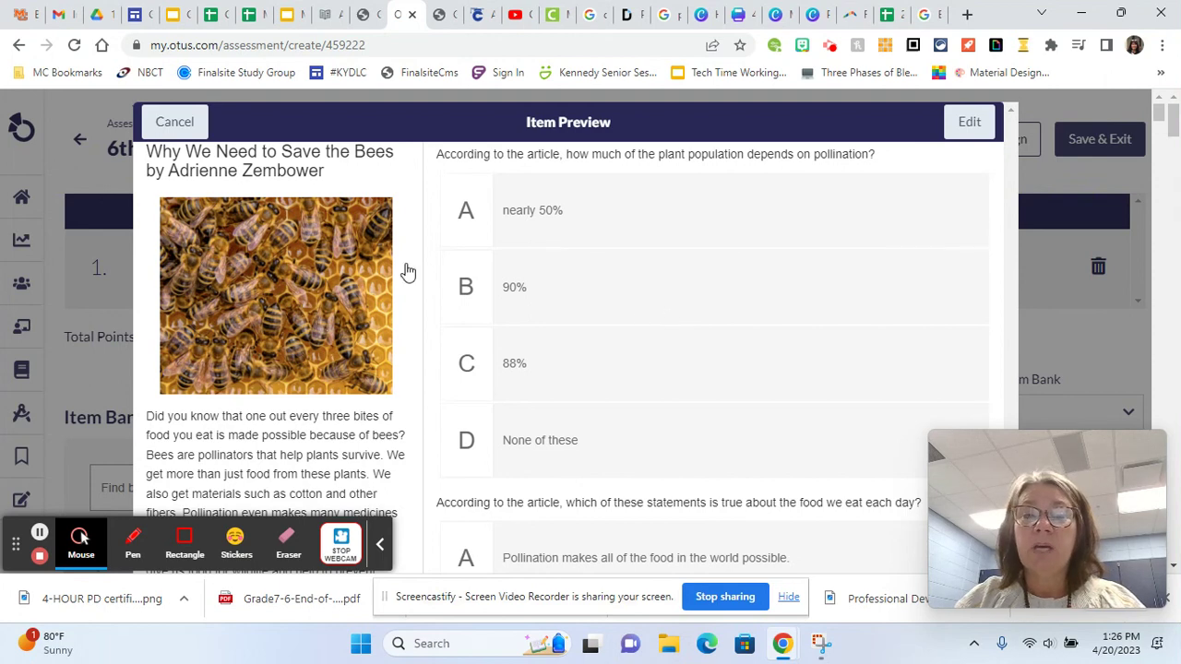
pyautogui.scroll(-1, 340, 257)
pyautogui.scroll(1, 340, 261)
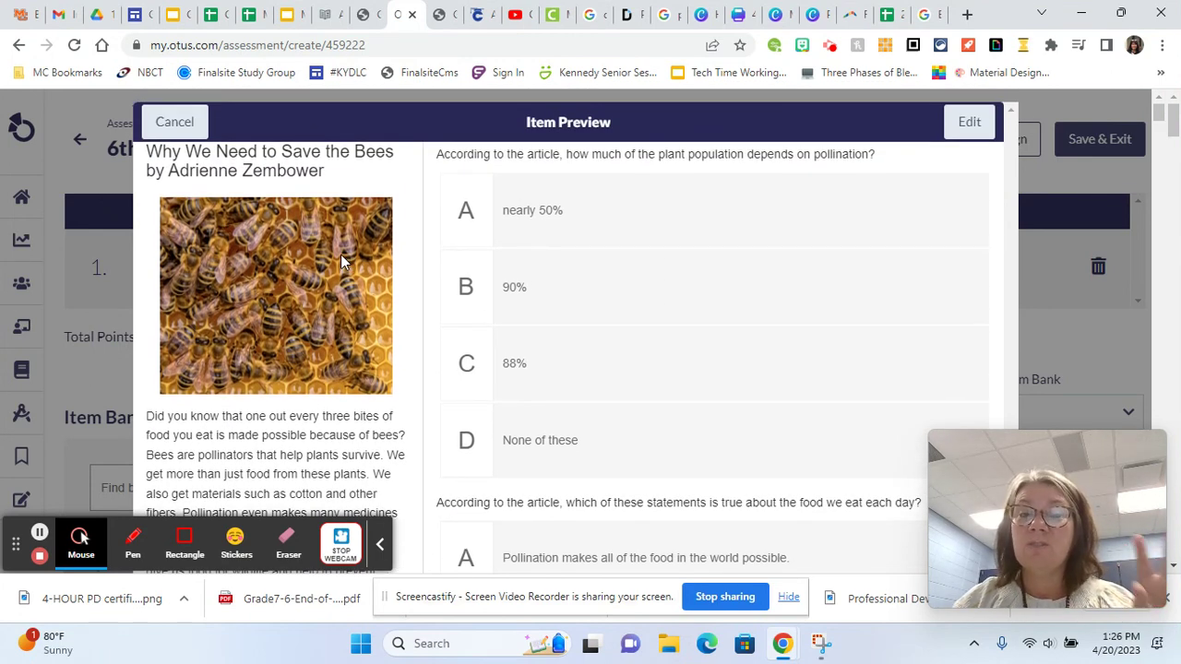
pyautogui.scroll(-10, 340, 262)
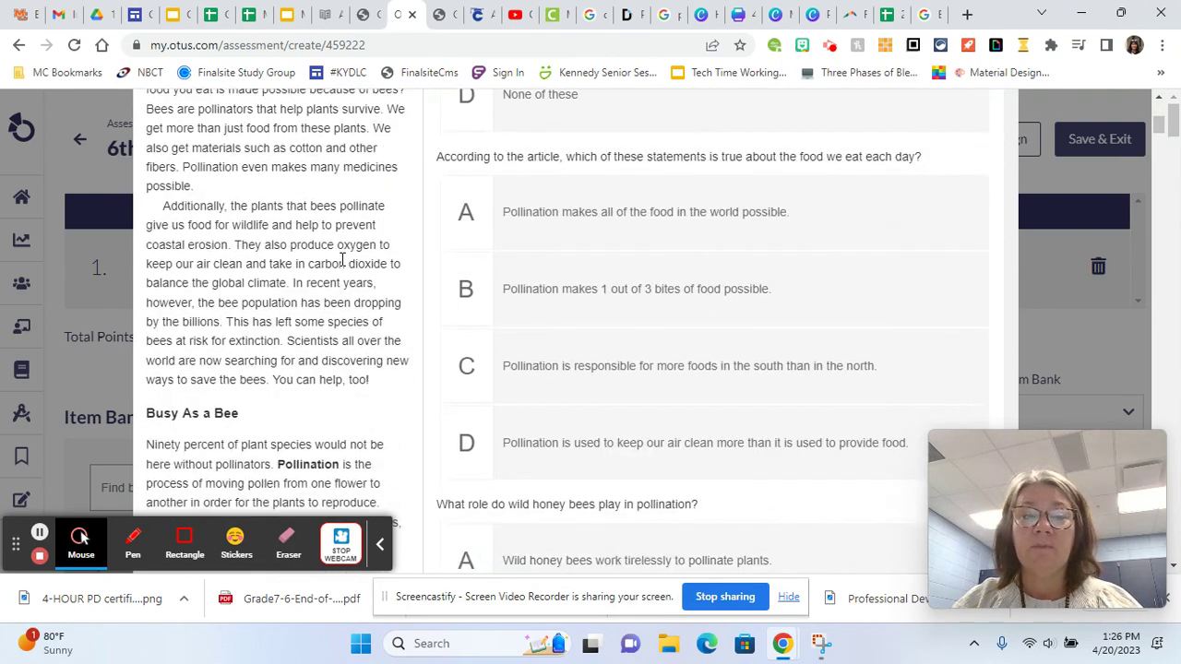
pyautogui.scroll(-1, 341, 287)
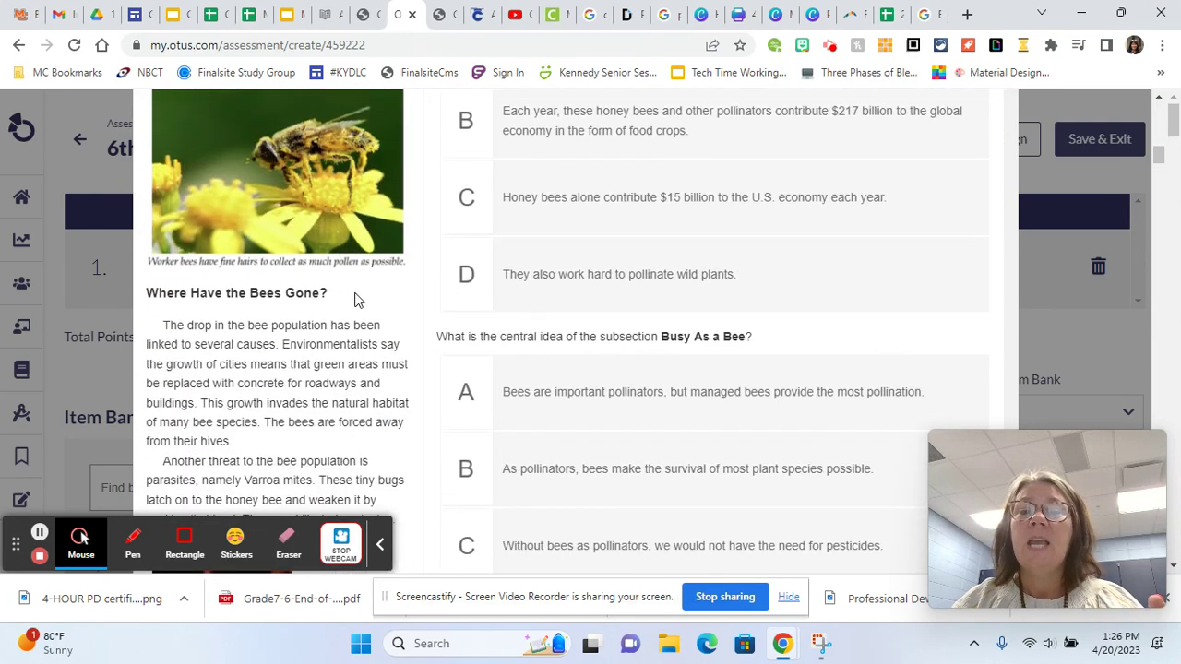
pyautogui.scroll(1, 667, 309)
pyautogui.scroll(-2, 710, 318)
pyautogui.scroll(-6, 710, 318)
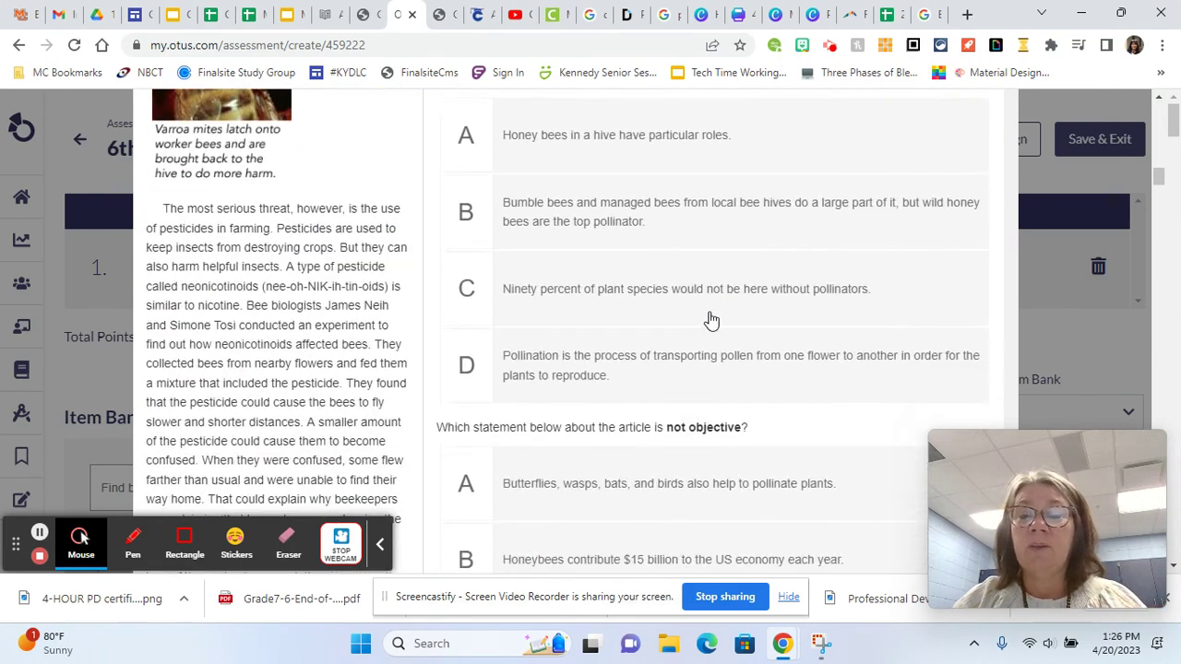
pyautogui.scroll(10, 708, 314)
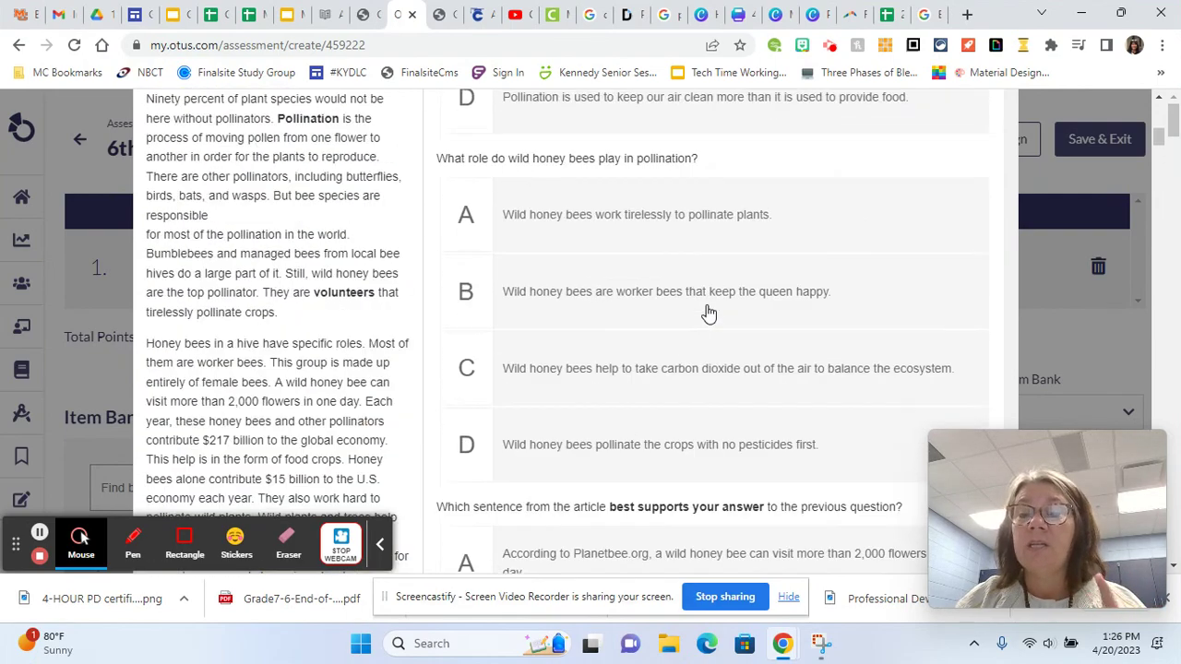
pyautogui.scroll(2, 709, 314)
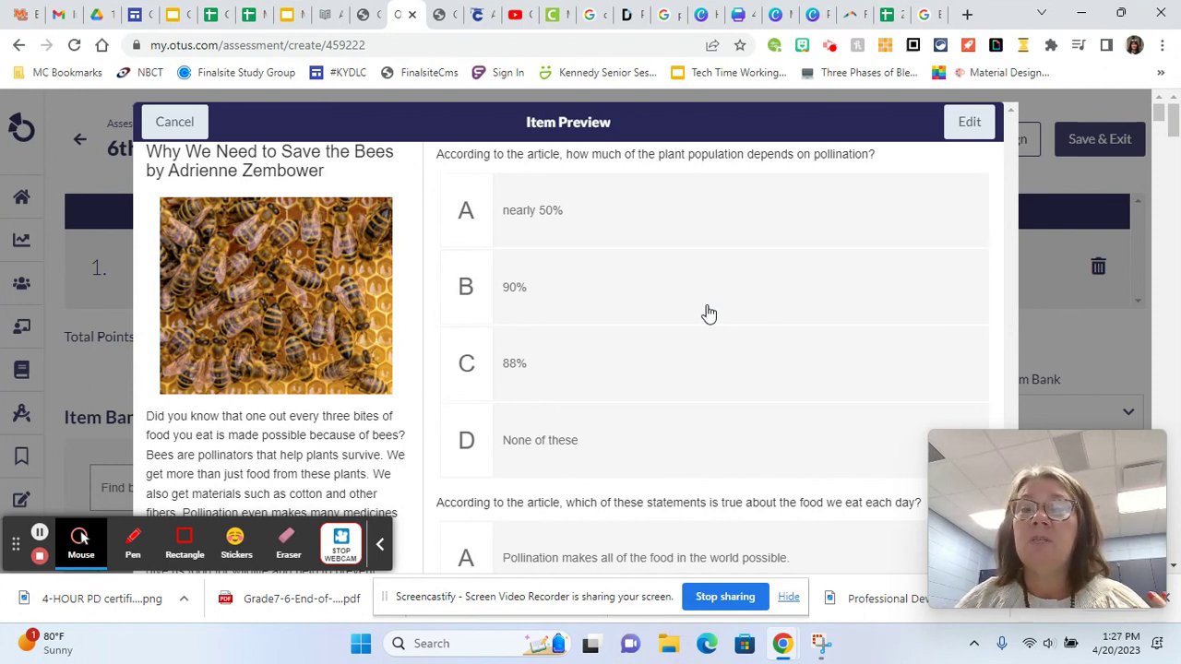
pyautogui.click(188, 122)
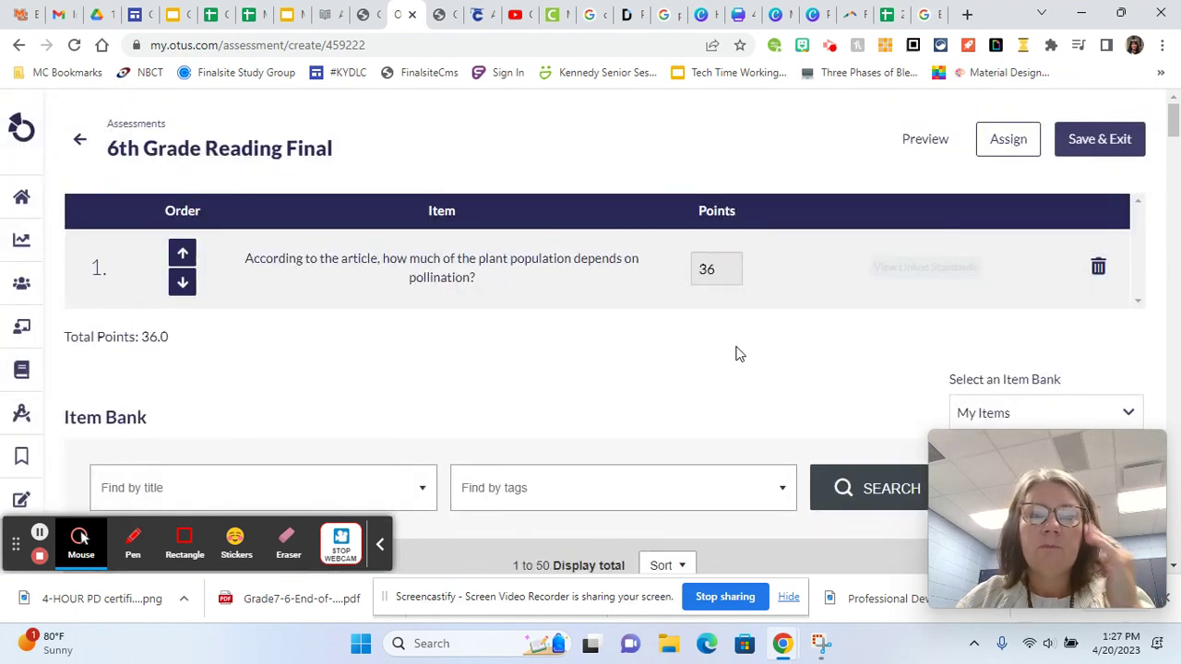
# Step: Return to the assessments list and open the Workshop Wednesday-w/ Calc draft
pyautogui.scroll(-2, 736, 355)
pyautogui.scroll(-5, 736, 355)
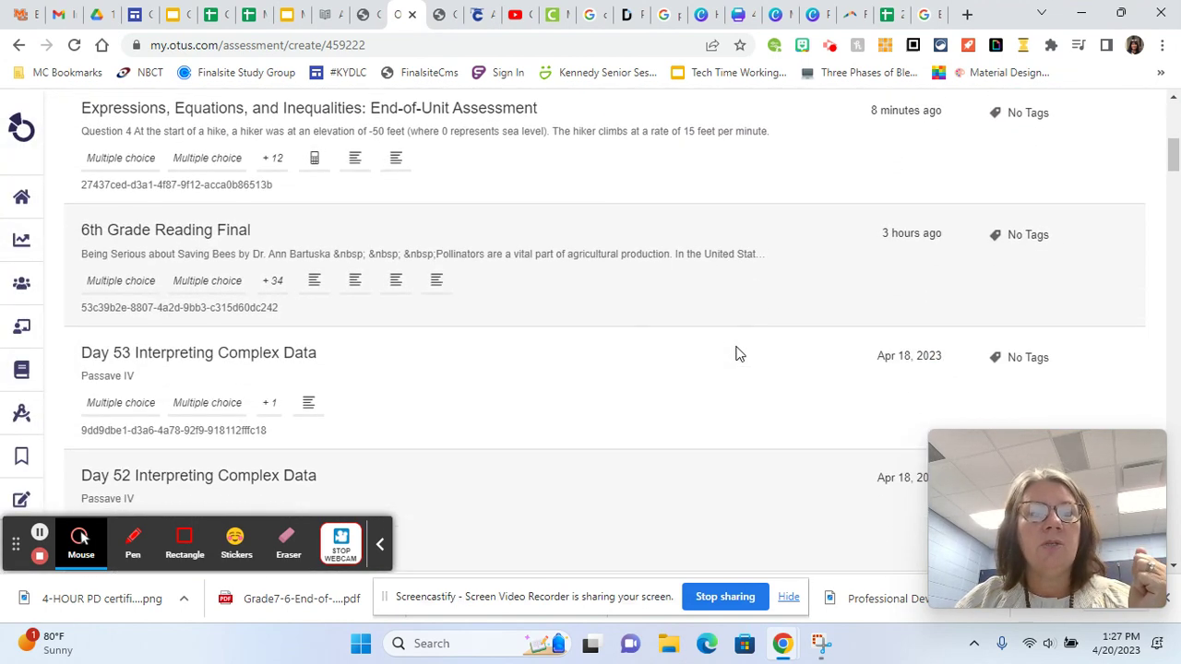
pyautogui.scroll(3, 736, 355)
pyautogui.scroll(-5, 362, 365)
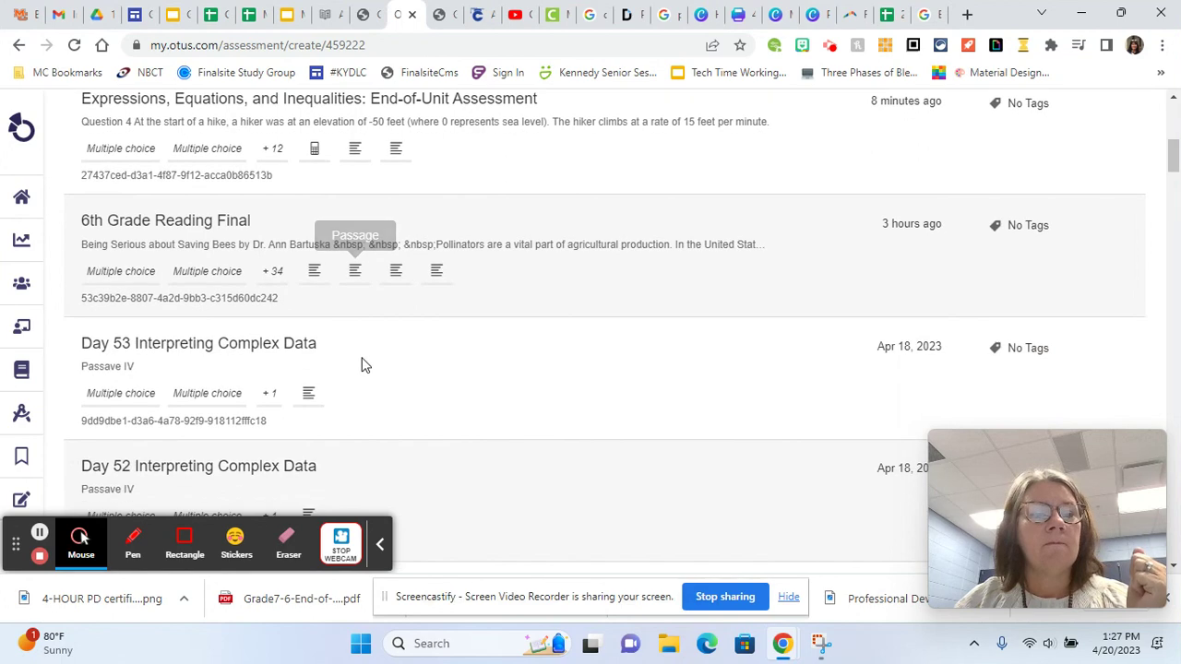
pyautogui.scroll(9, 362, 365)
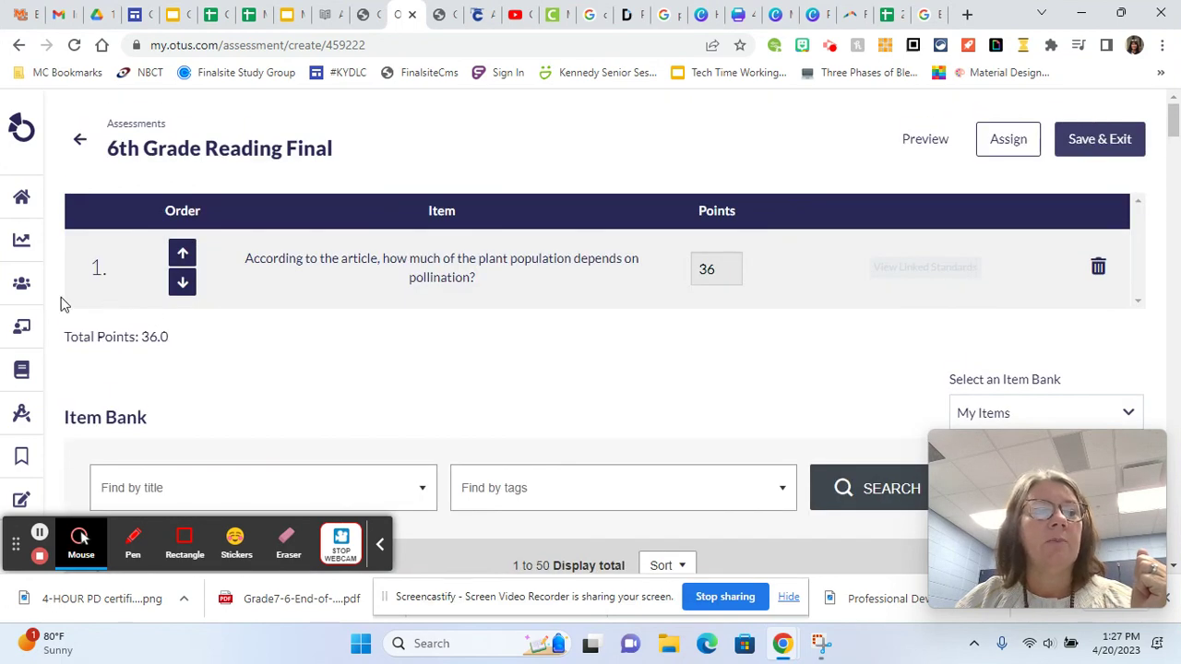
pyautogui.moveTo(27, 391)
pyautogui.click(77, 417)
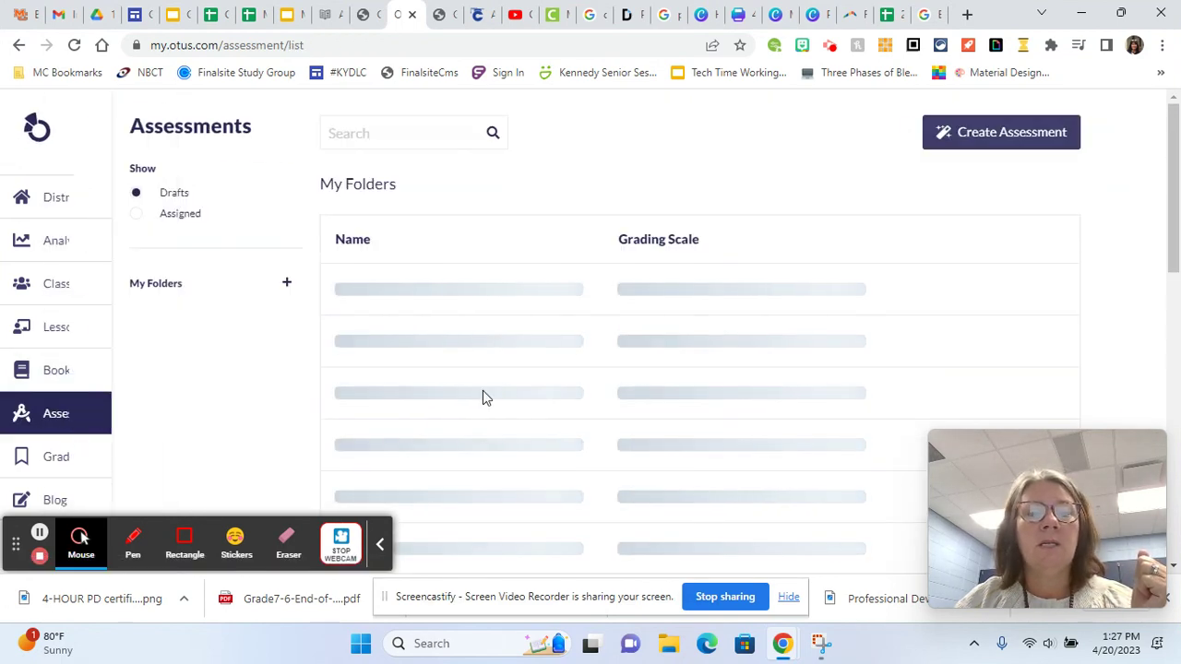
pyautogui.scroll(-2, 592, 373)
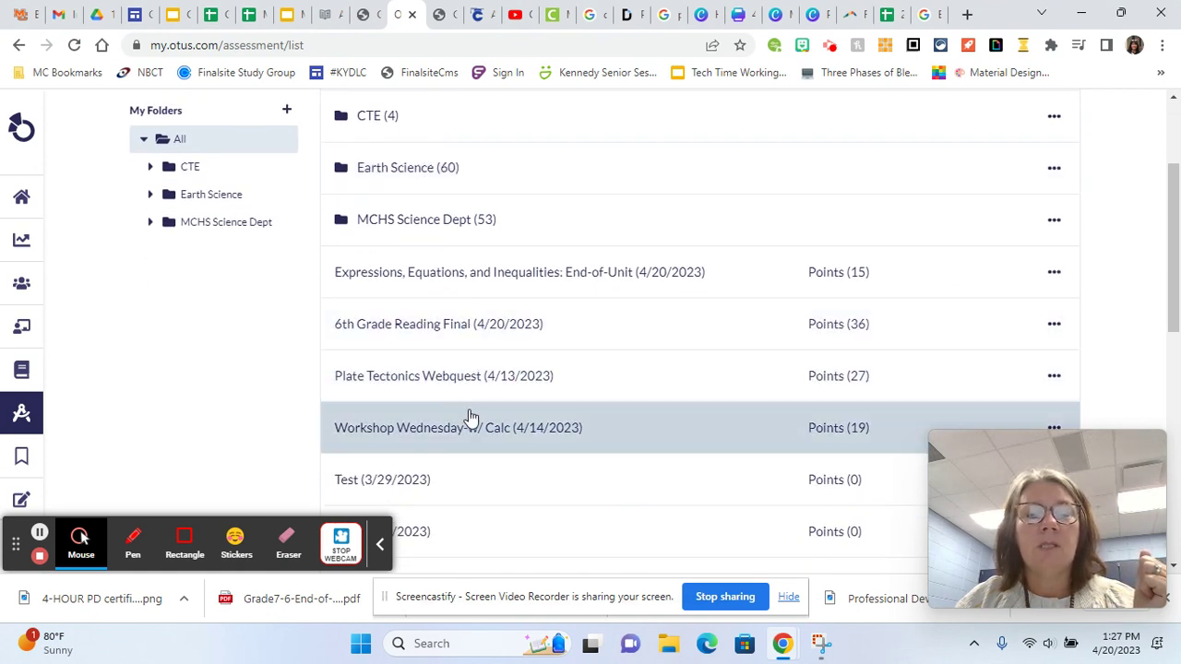
pyautogui.click(472, 435)
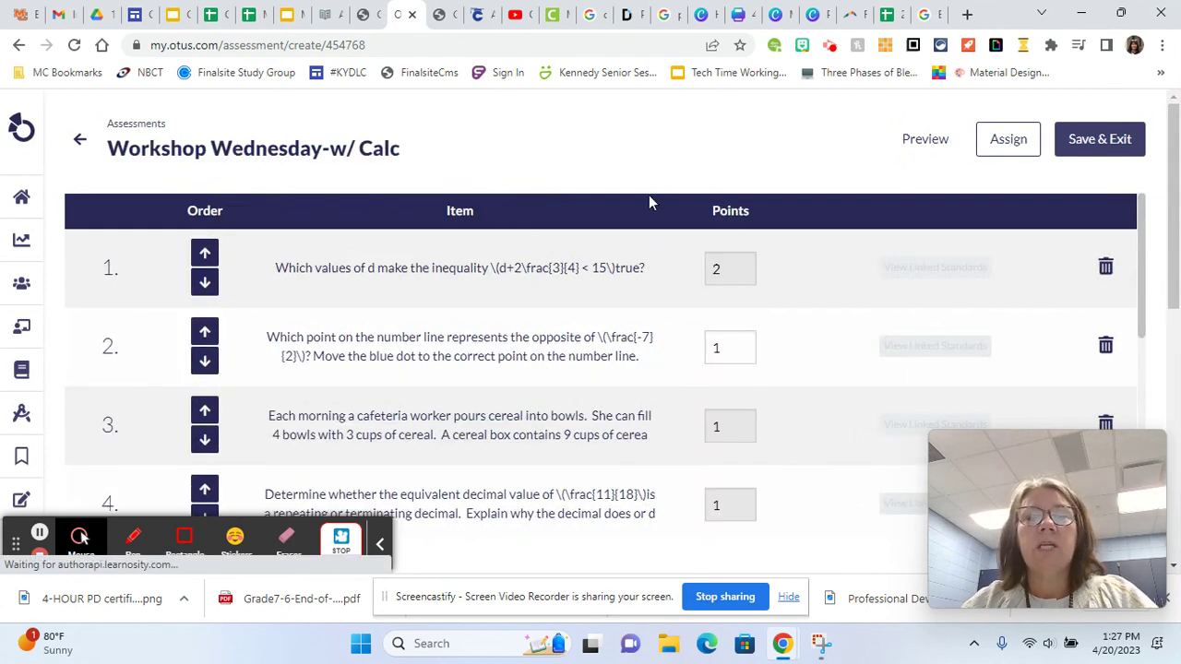
# Step: Look through the separately listed items and their point values in Workshop Wednesday-w/ Calc
pyautogui.scroll(-2, 641, 324)
pyautogui.scroll(-4, 643, 371)
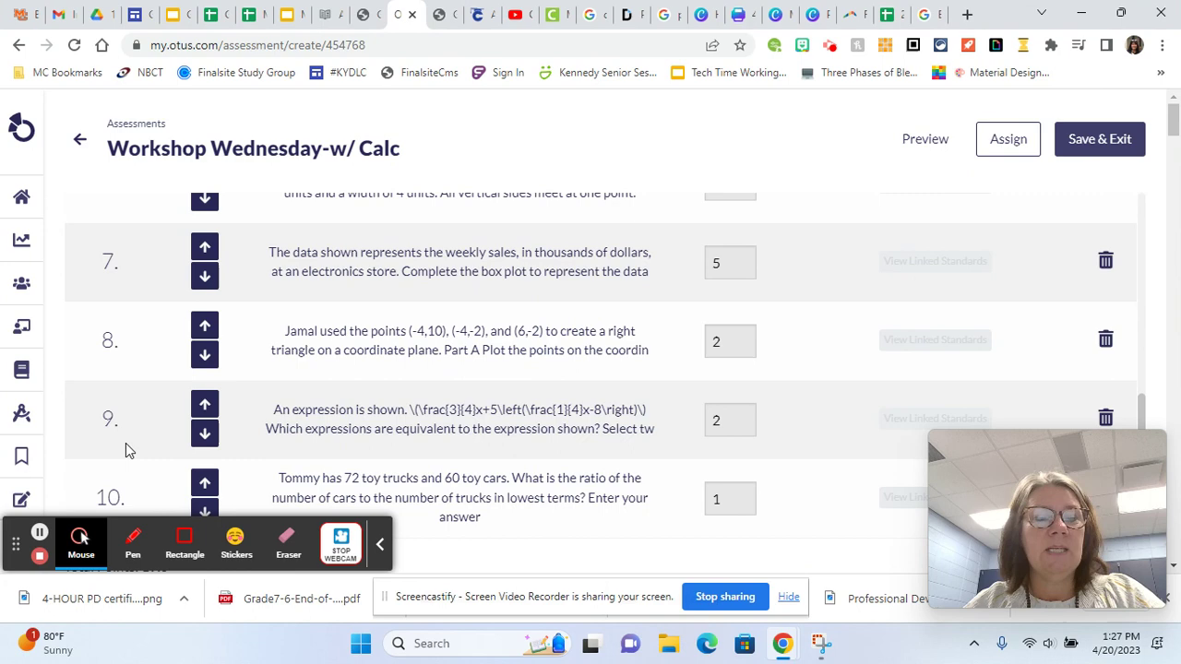
pyautogui.scroll(1, 141, 305)
pyautogui.scroll(2, 141, 303)
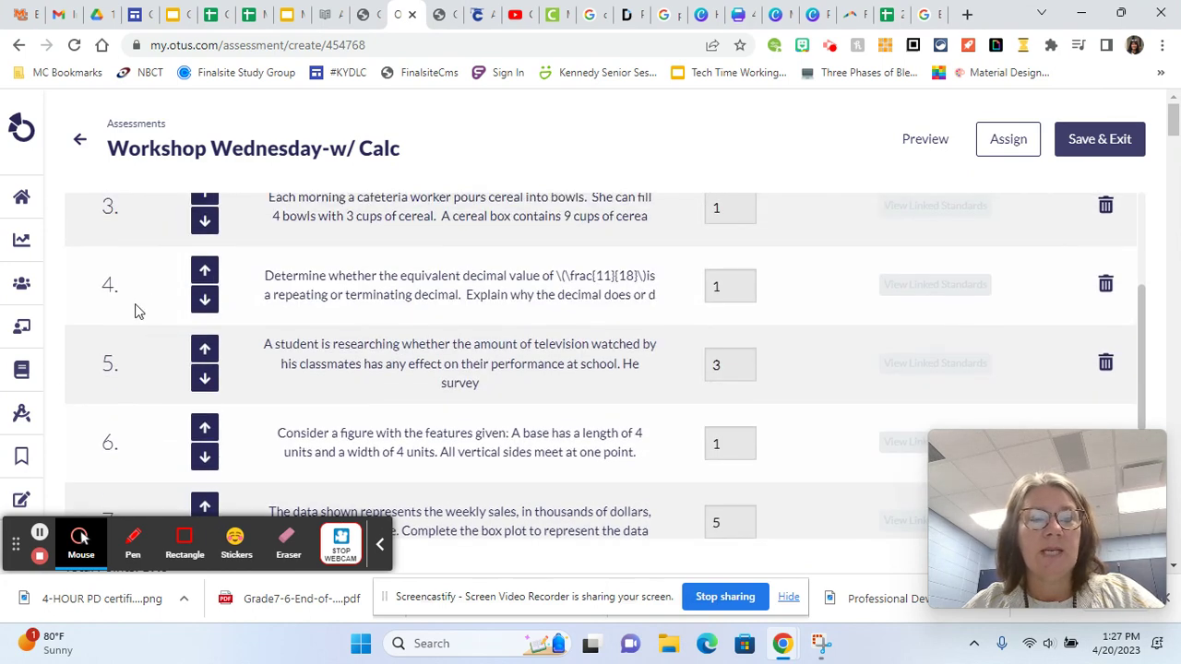
pyautogui.scroll(-3, 137, 290)
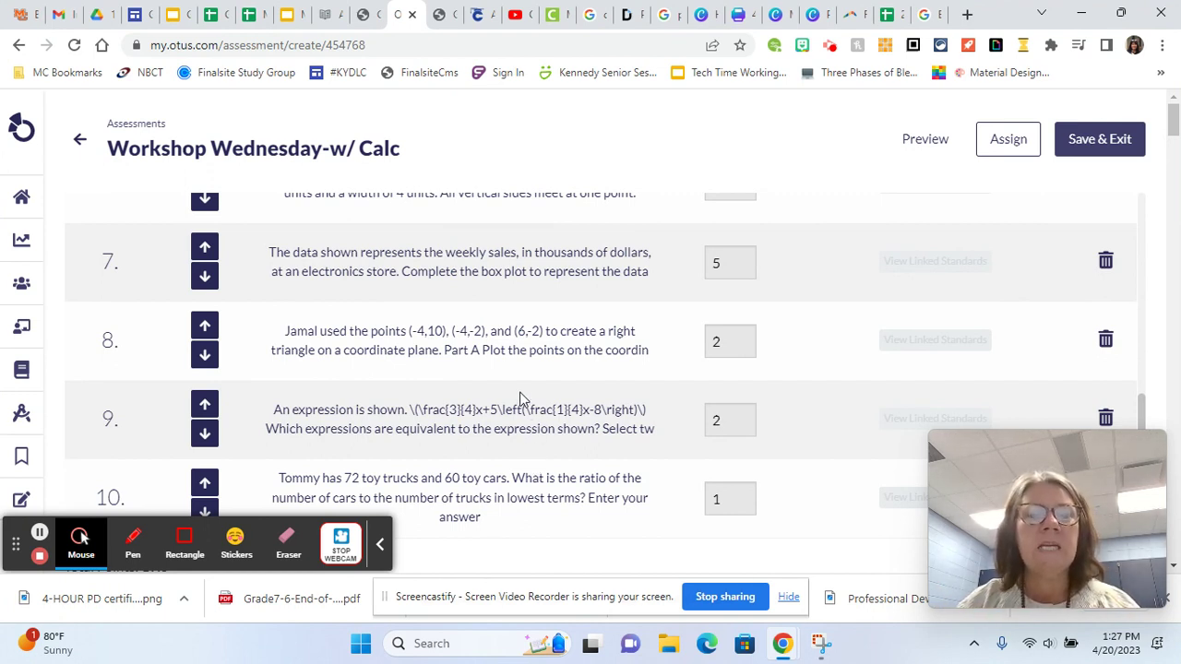
pyautogui.scroll(1, 514, 343)
pyautogui.scroll(-1, 516, 341)
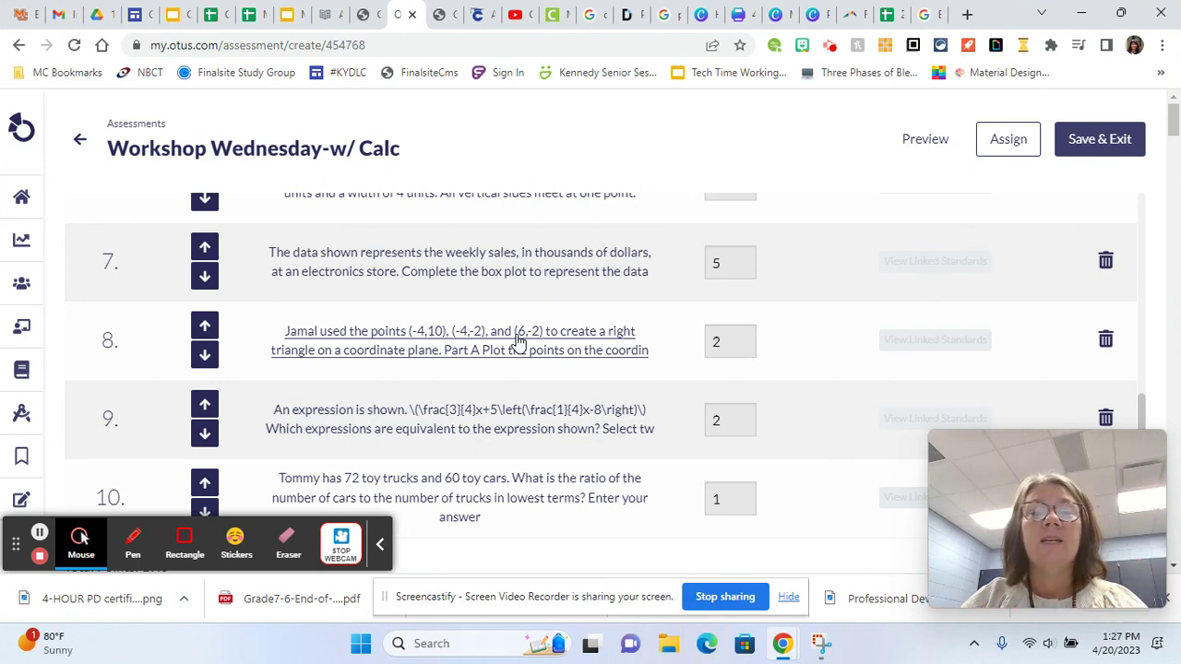
# Step: Preview item 7, the weekly sales box plot question, try its calculator, and close the preview
pyautogui.click(479, 275)
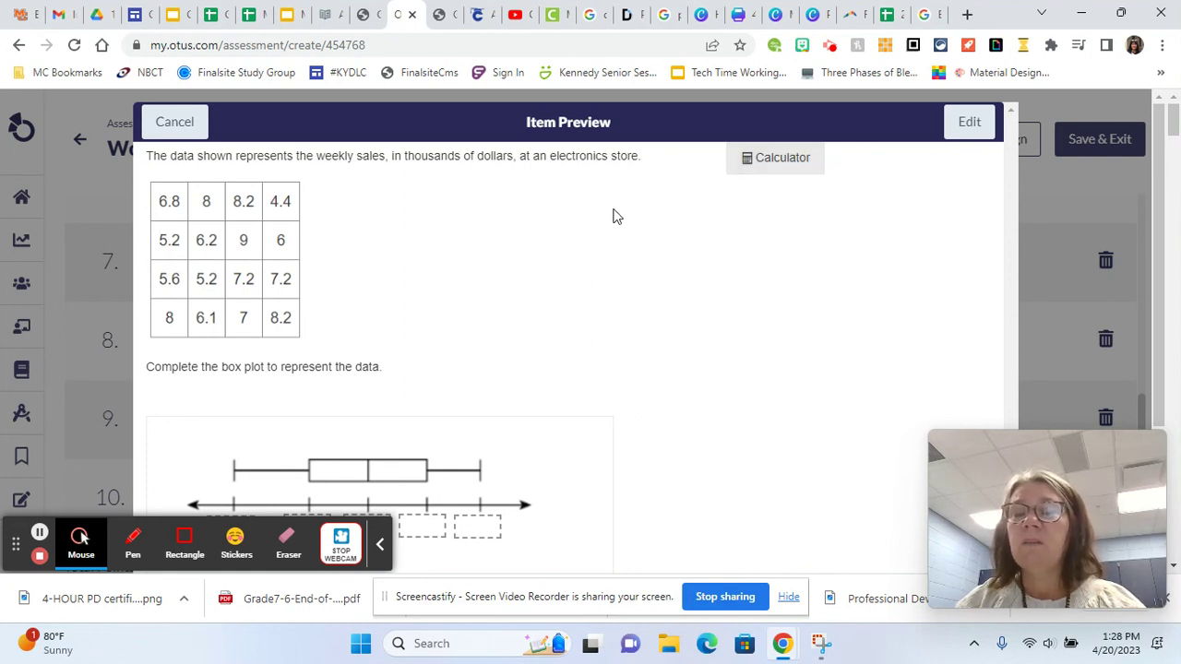
pyautogui.click(791, 171)
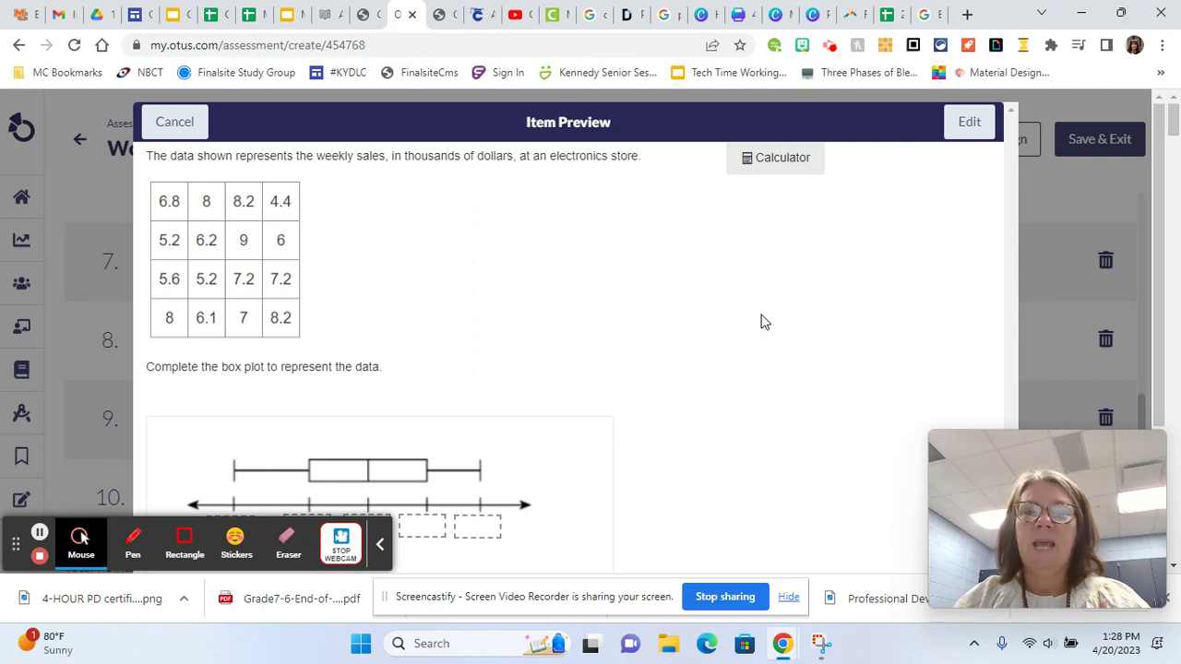
pyautogui.click(184, 118)
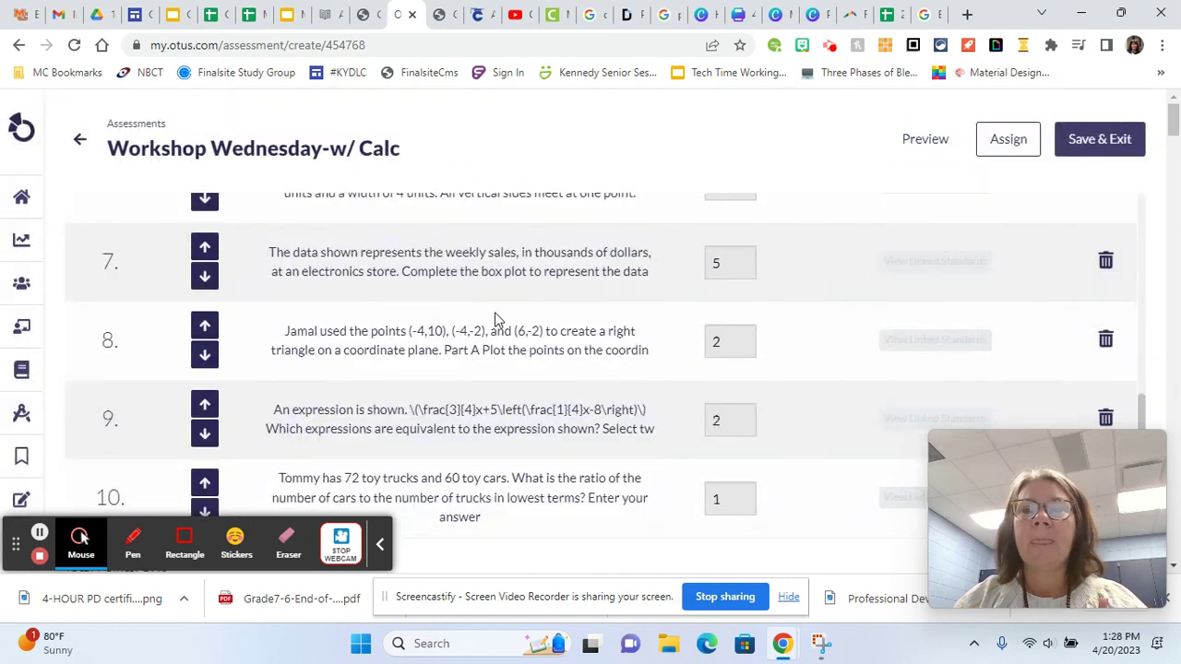
# Step: Return to the assessments list and start a new assessment of the Advanced kind
pyautogui.scroll(10, 494, 311)
pyautogui.click(46, 417)
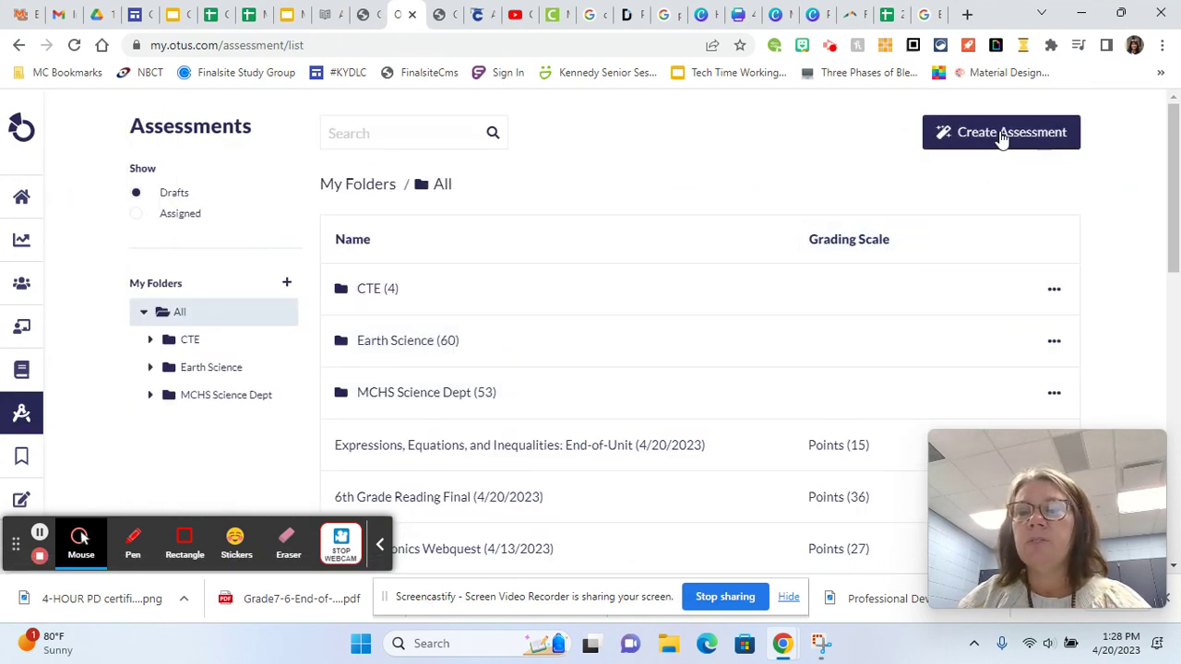
pyautogui.click(1002, 135)
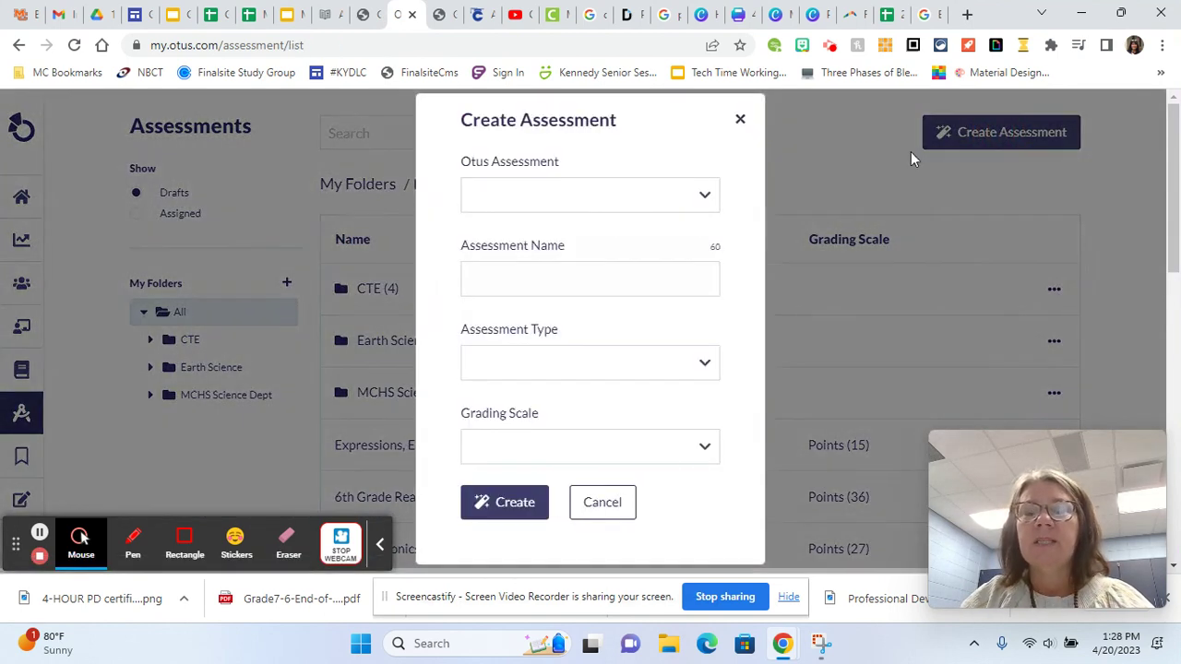
pyautogui.click(705, 196)
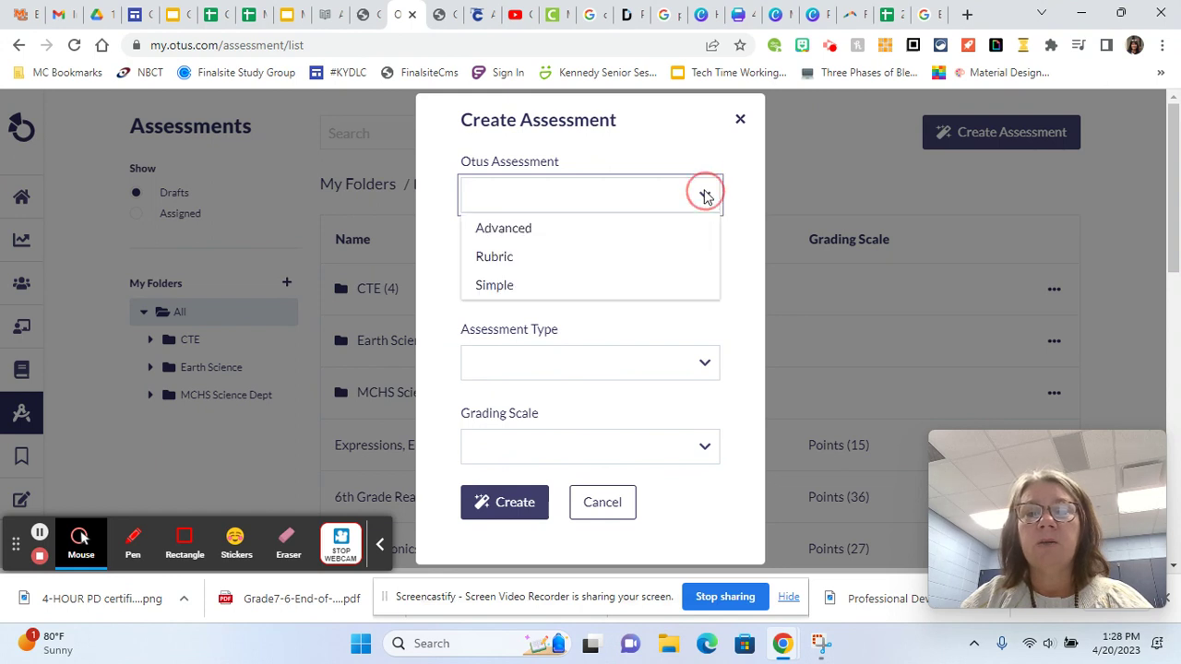
pyautogui.click(567, 234)
# Step: Name the new assessment "Items, Questions, and Features"
pyautogui.click(560, 269)
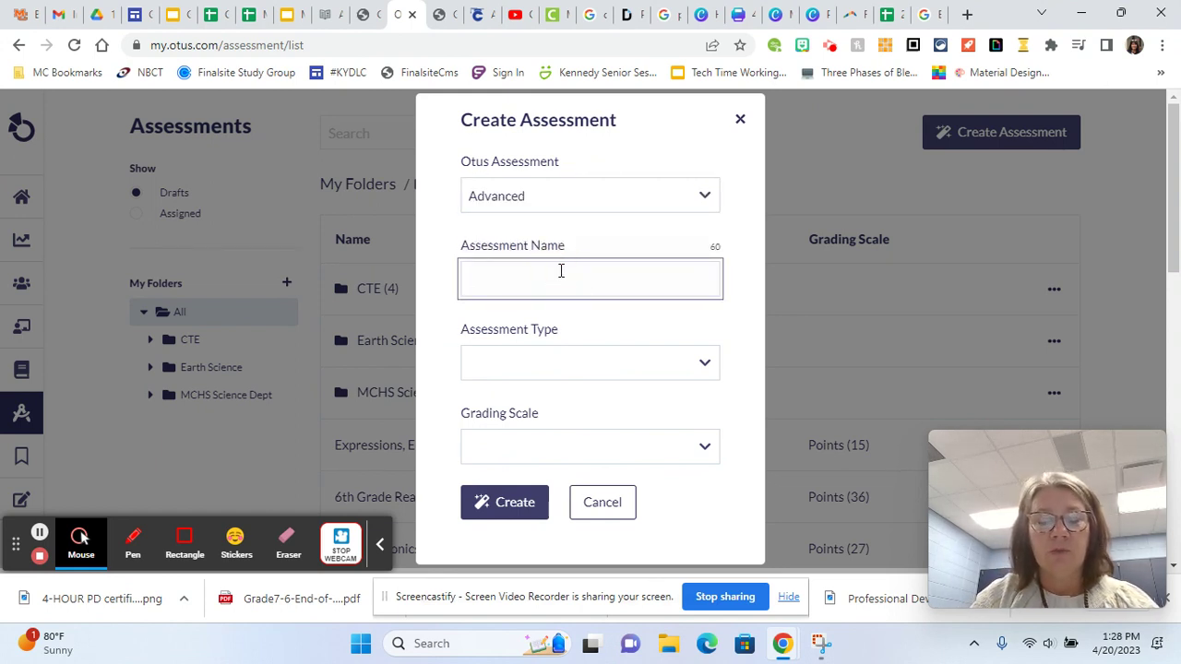
pyautogui.write('Items, Q')
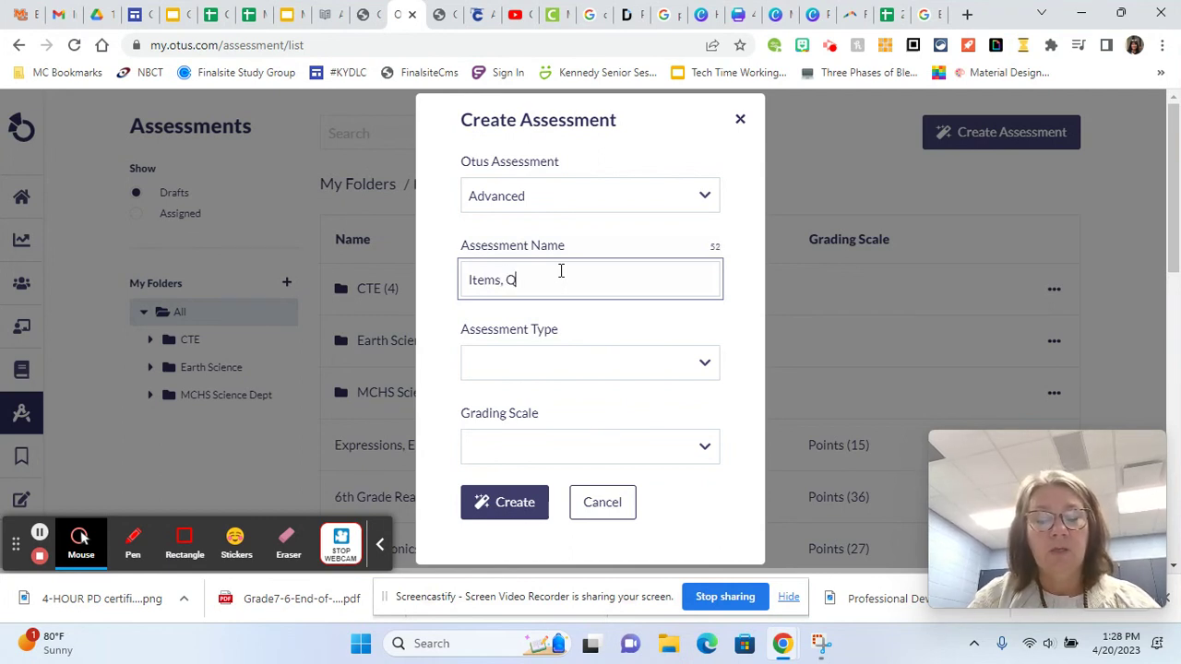
pyautogui.write('uestions, and F')
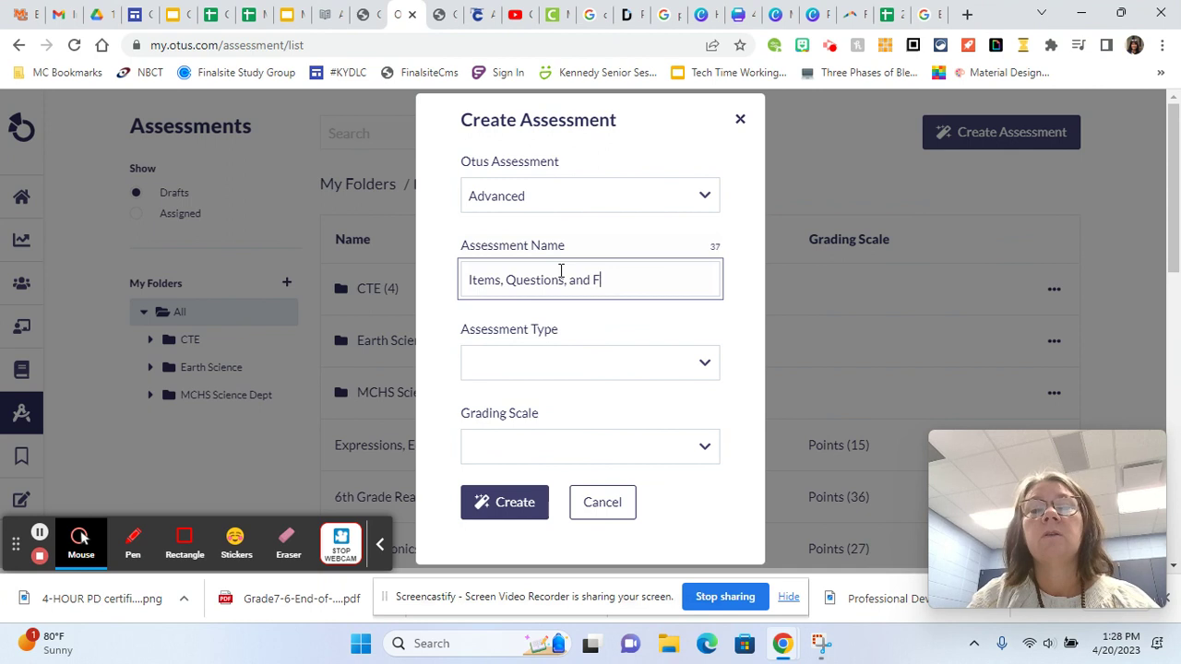
pyautogui.write('eatures')
# Step: Set the assessment type to Assignment, choose a grading scale, and create the assessment
pyautogui.click(703, 372)
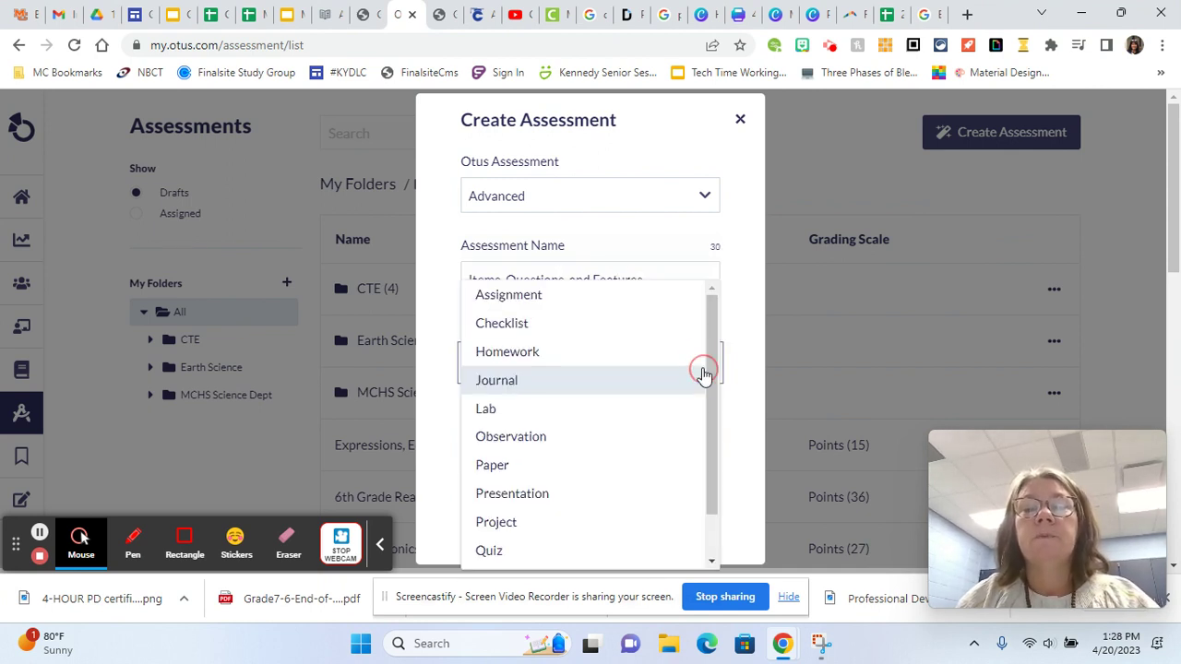
pyautogui.click(585, 297)
pyautogui.click(570, 457)
pyautogui.click(489, 478)
pyautogui.click(506, 502)
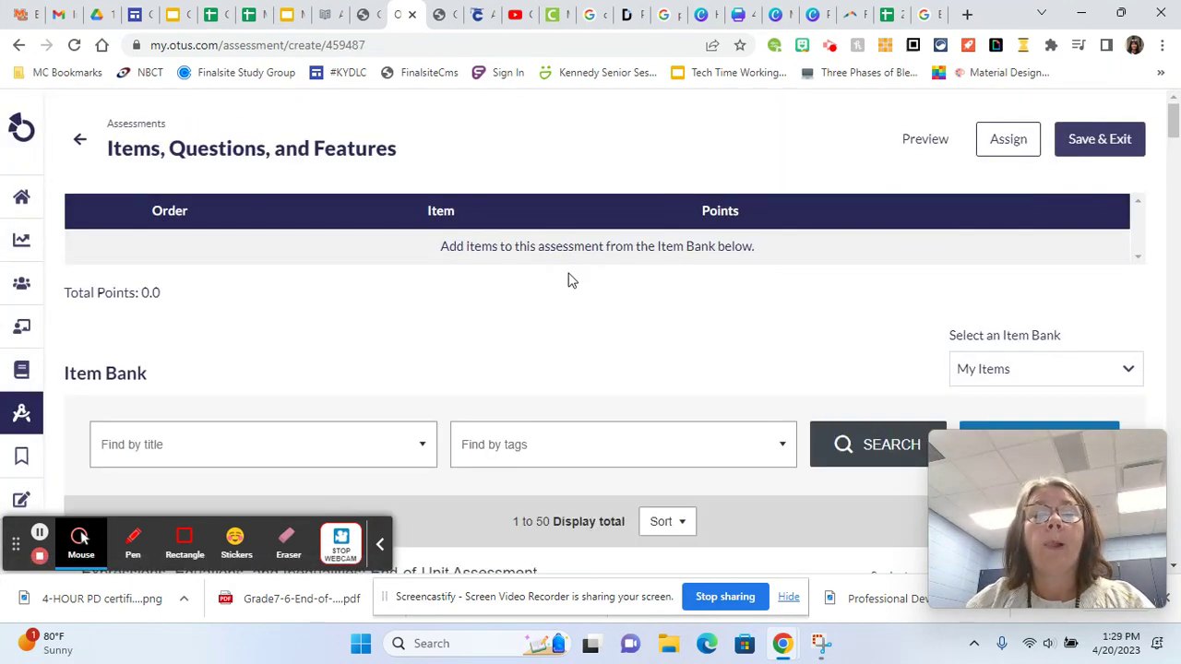
# Step: Examine the first entries in the My Items bank, including the question types and features of the Expressions, Equations, and Inequalities item
pyautogui.scroll(-4, 598, 295)
pyautogui.scroll(2, 606, 303)
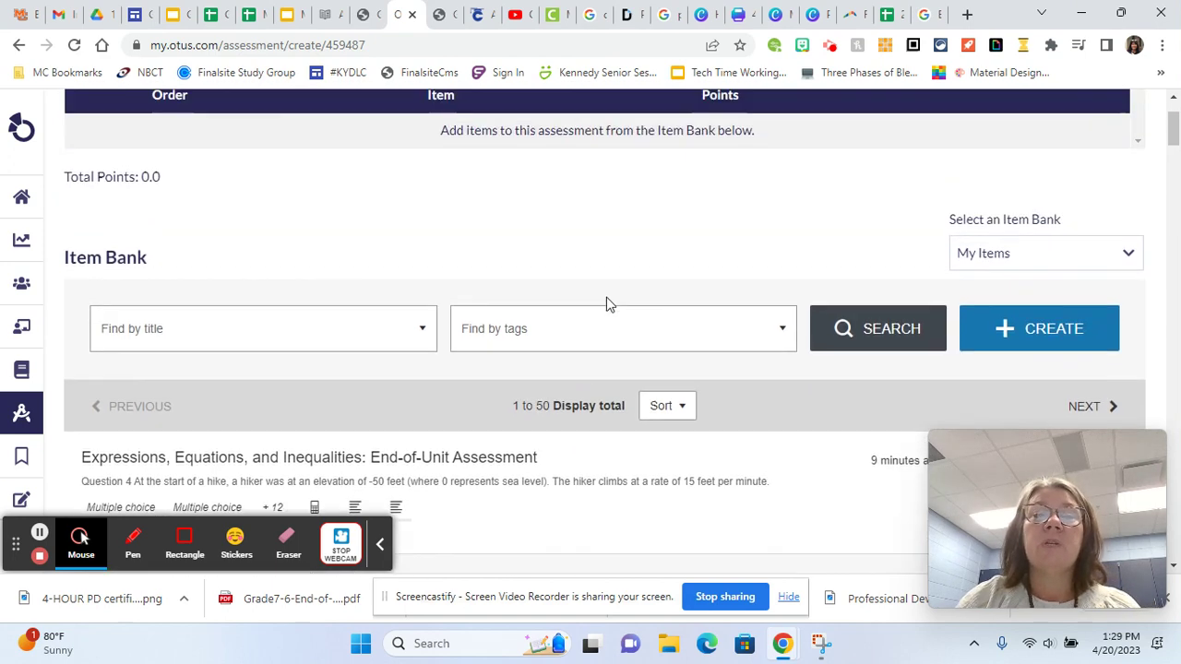
pyautogui.scroll(1, 606, 304)
pyautogui.scroll(-4, 606, 304)
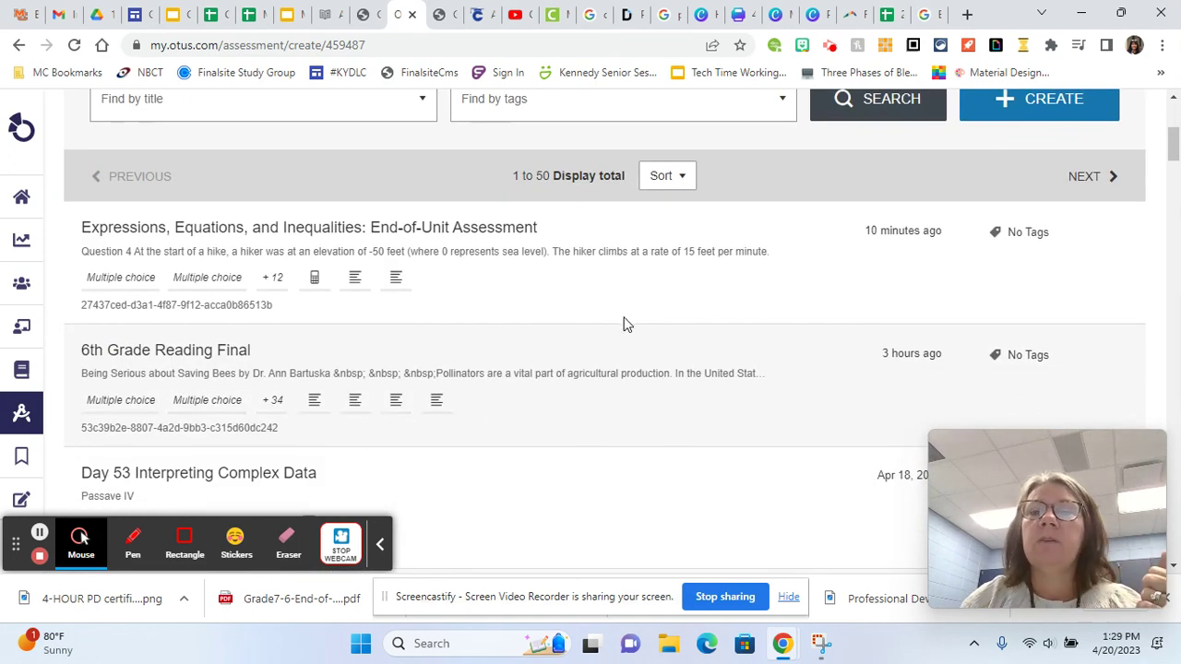
pyautogui.scroll(2, 624, 322)
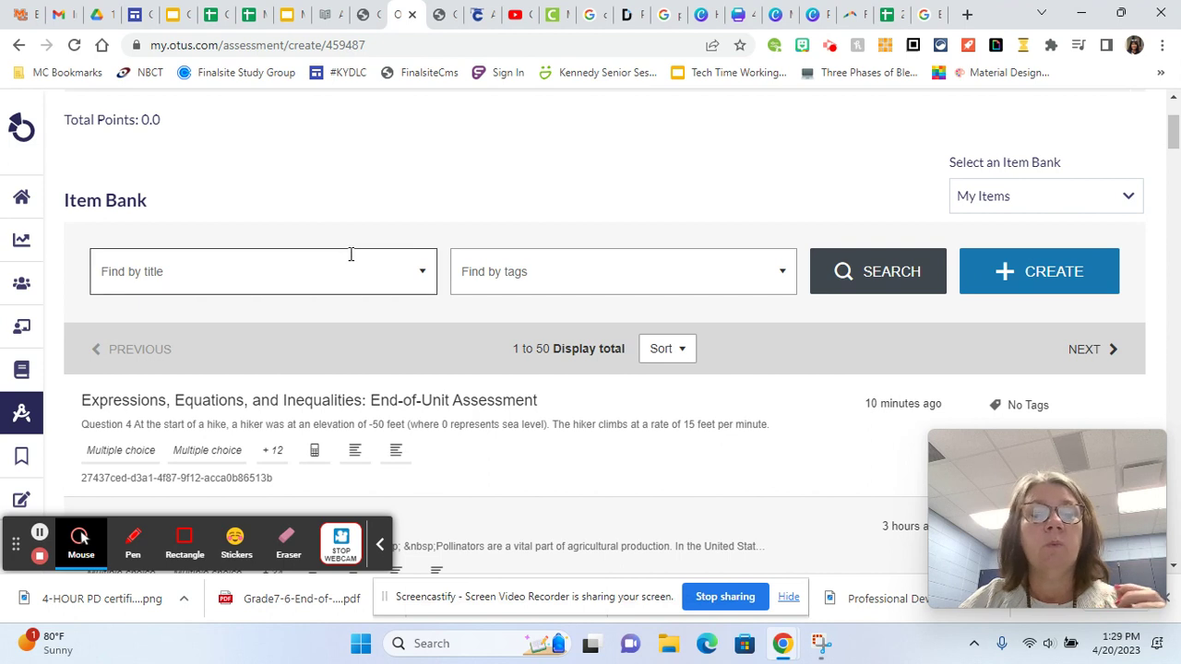
pyautogui.scroll(-1, 442, 275)
pyautogui.scroll(-1, 525, 354)
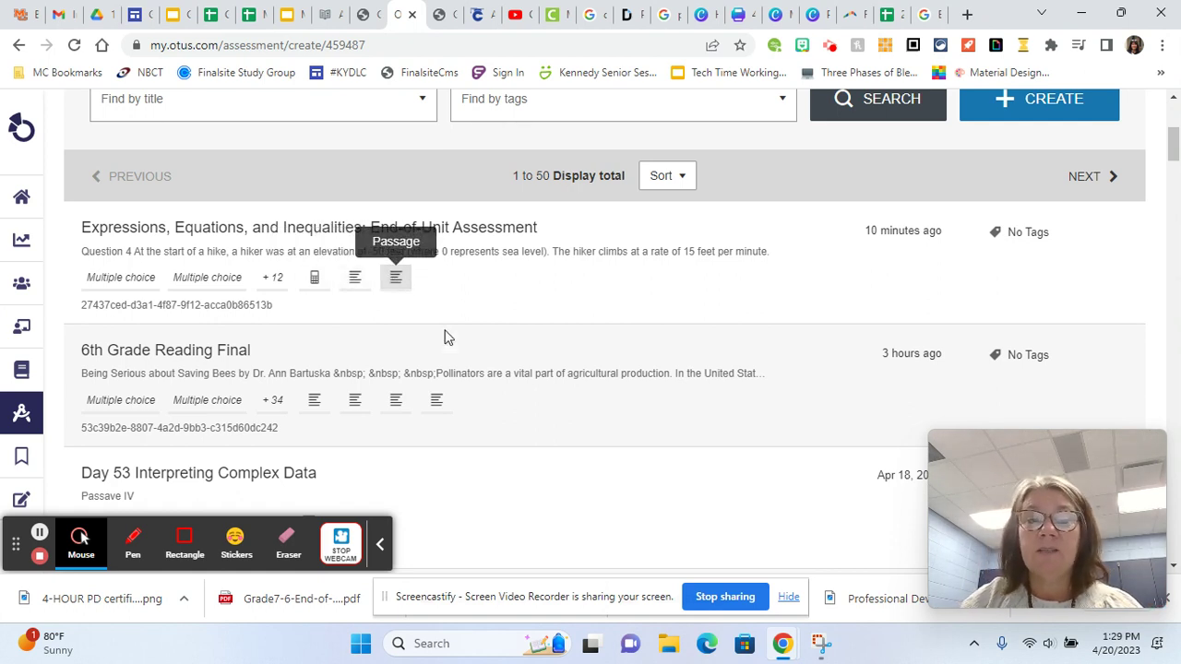
# Step: Browse the older items in the bank, such as WW-Q10 and the Plate Tectonics WebQuest parts, for their question types and features
pyautogui.scroll(-4, 443, 337)
pyautogui.scroll(-6, 445, 338)
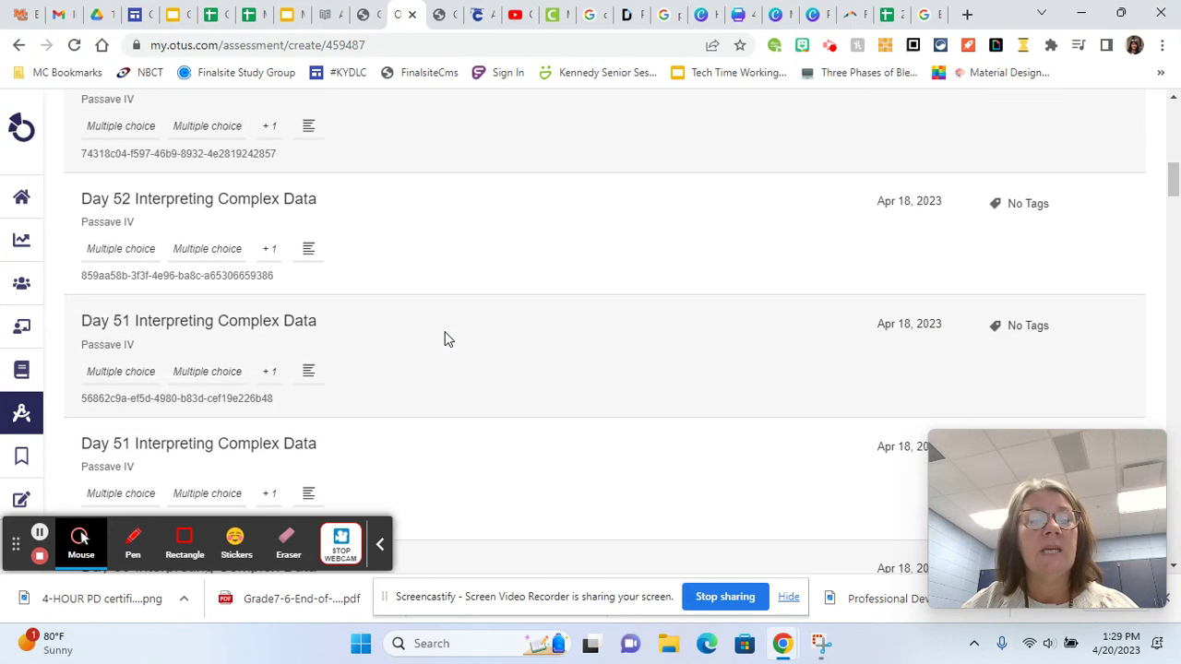
pyautogui.scroll(-7, 445, 335)
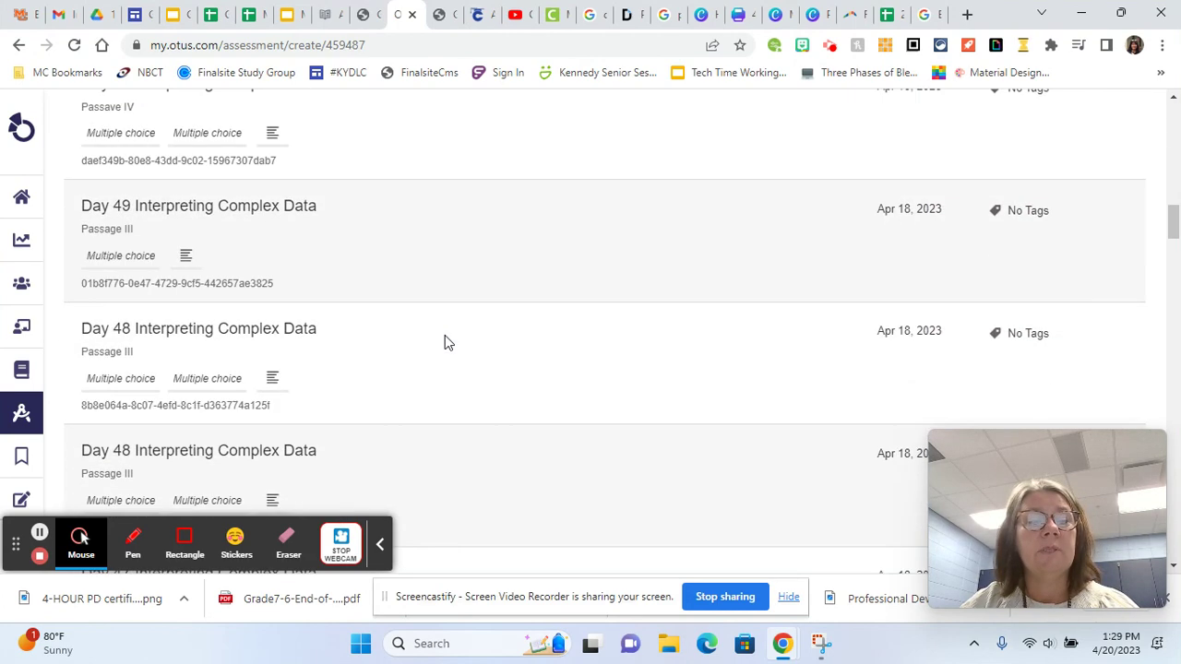
pyautogui.scroll(-6, 445, 342)
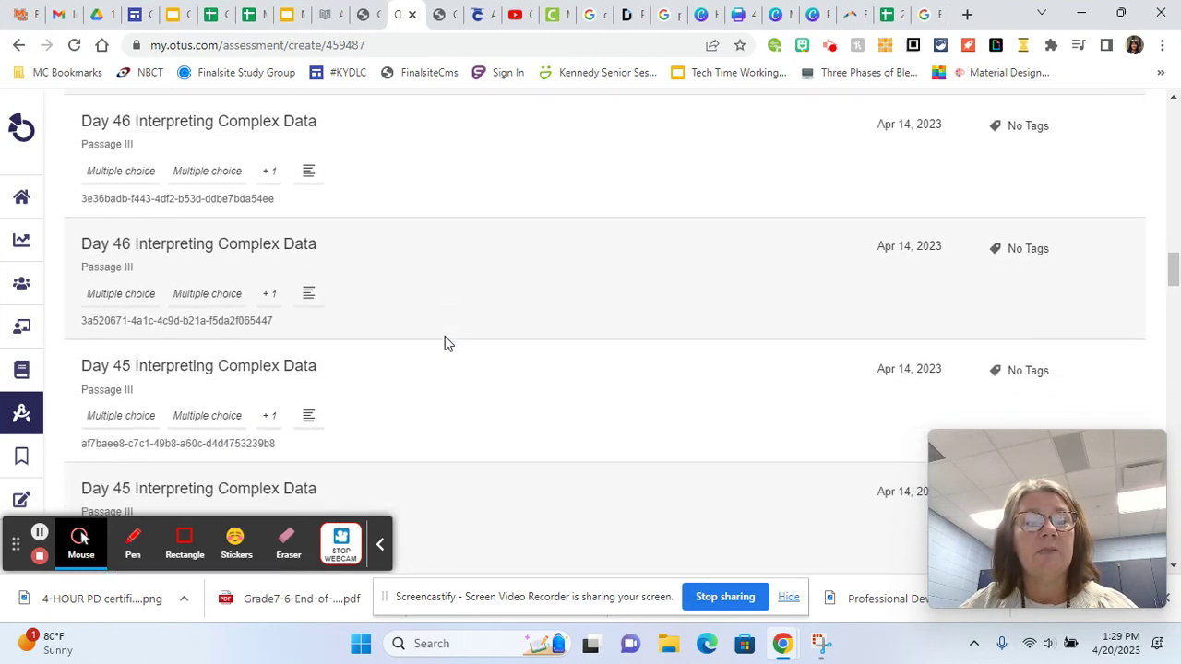
pyautogui.scroll(-7, 444, 344)
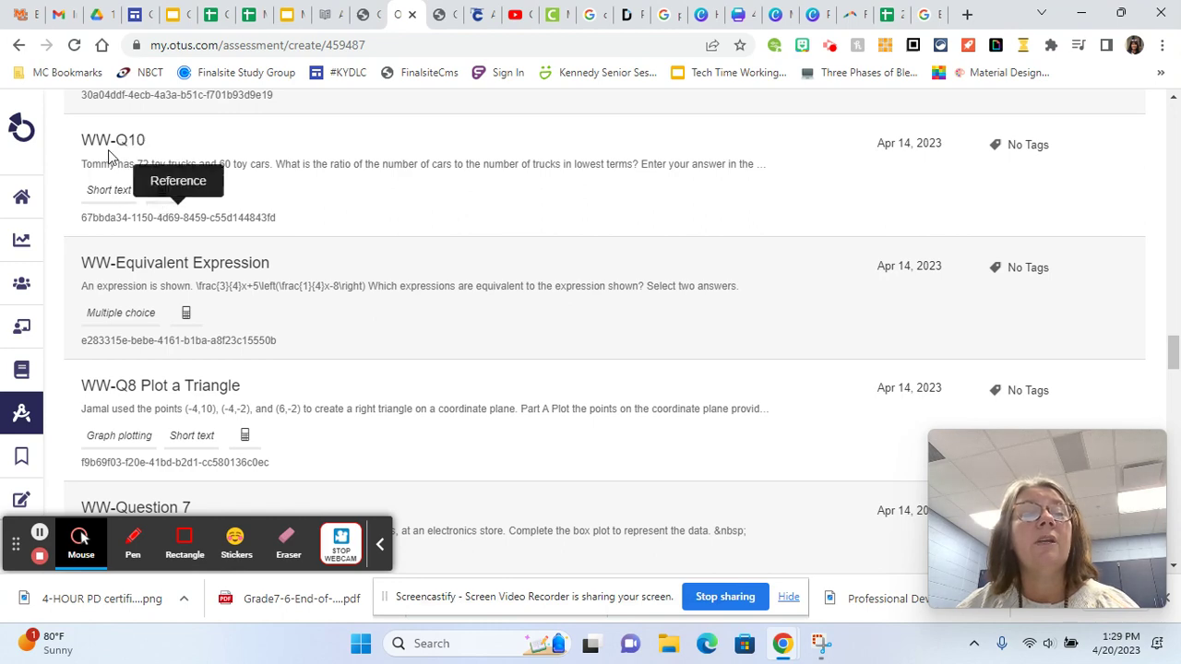
pyautogui.scroll(-5, 286, 281)
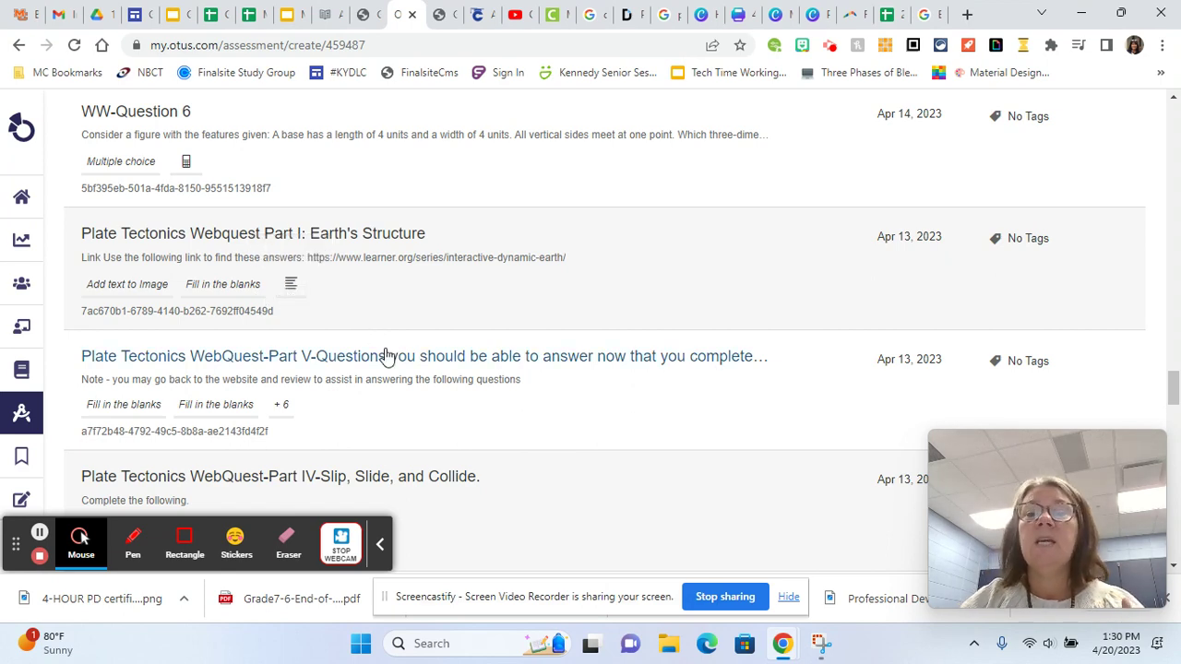
pyautogui.scroll(10, 388, 357)
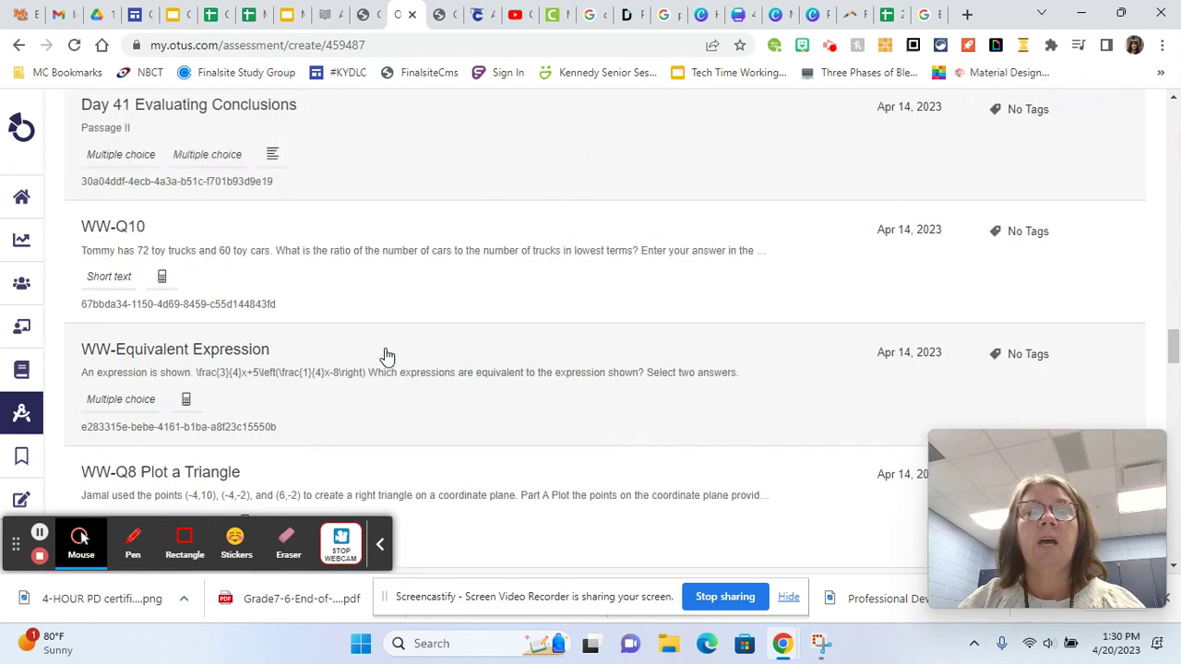
pyautogui.scroll(8, 388, 357)
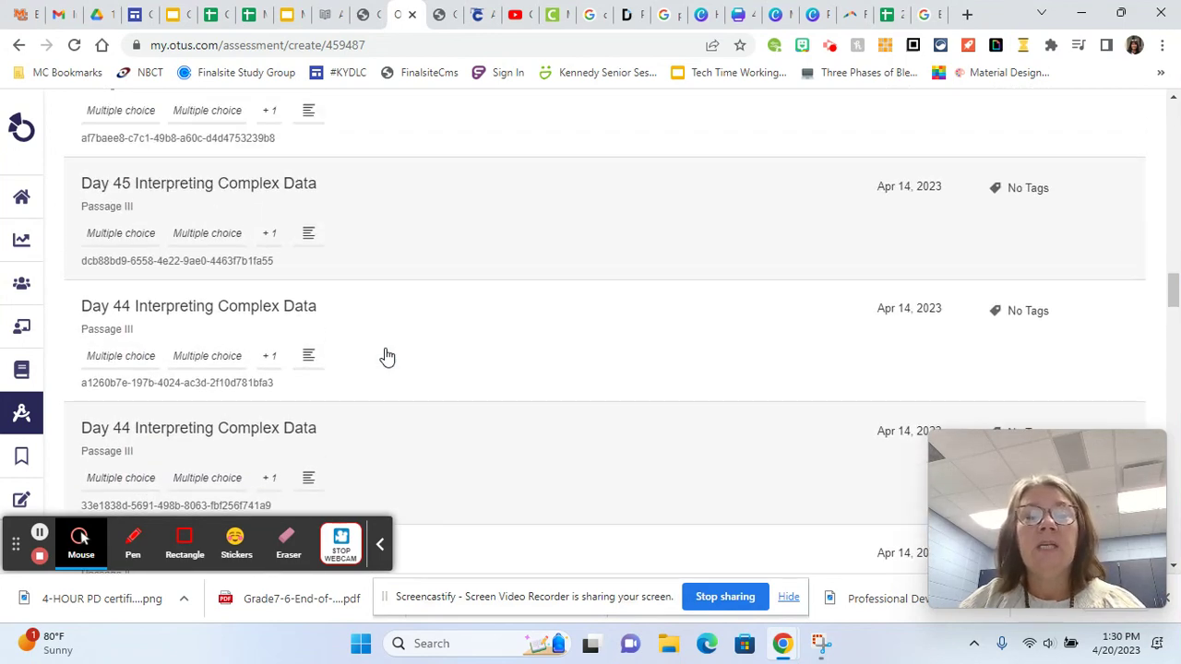
pyautogui.scroll(10, 387, 357)
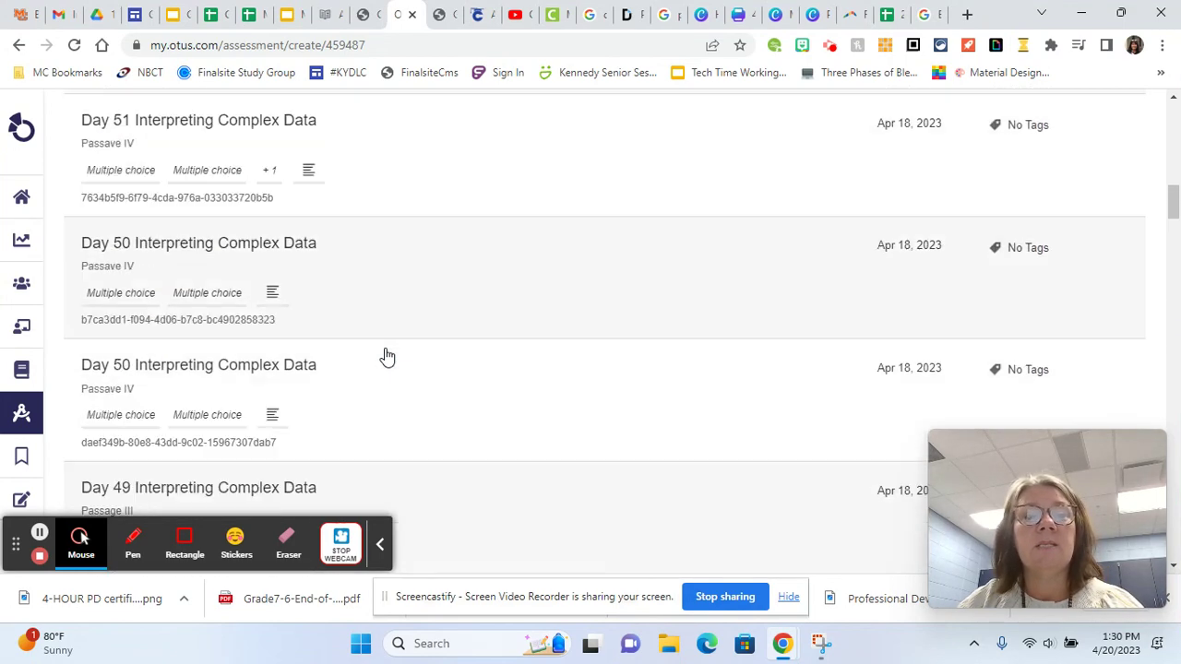
pyautogui.scroll(1, 387, 357)
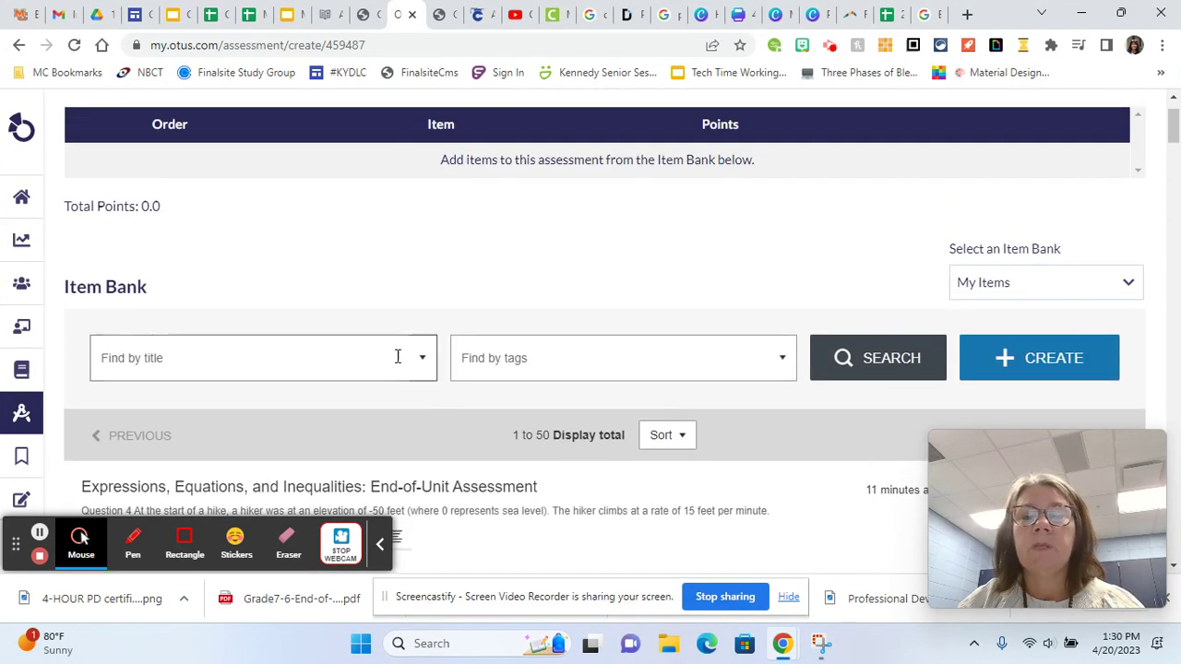
# Step: Create a new item in the item bank and title it "Features, Items, and Questions"
pyautogui.click(1056, 360)
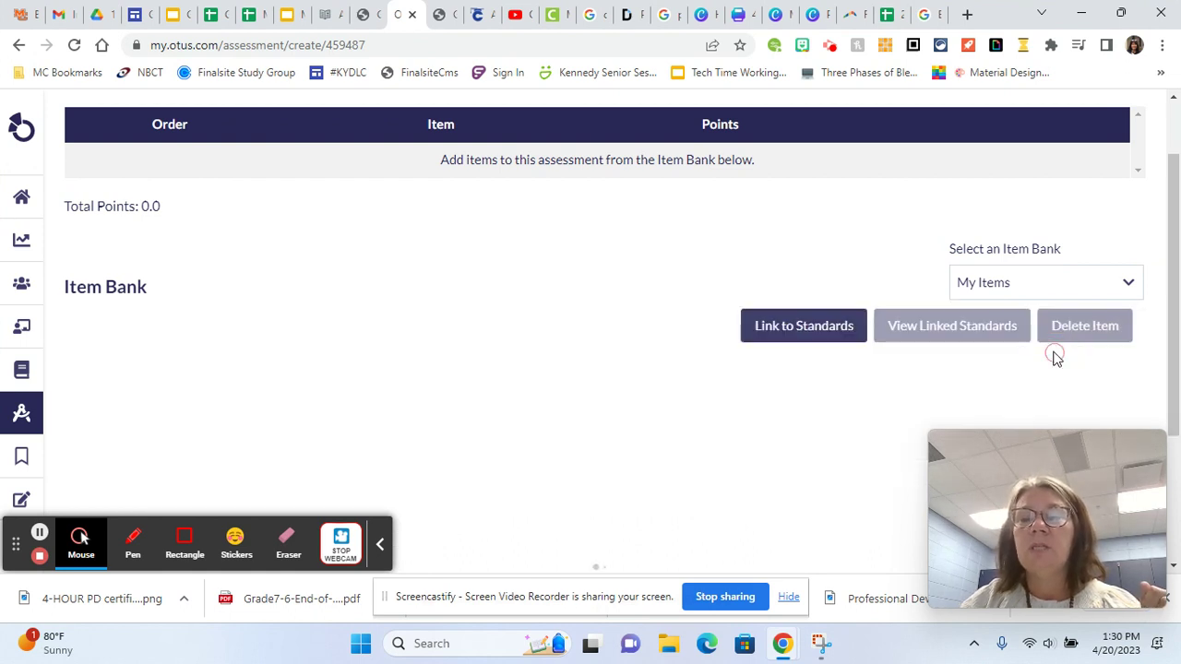
pyautogui.scroll(-2, 175, 351)
pyautogui.click(157, 255)
pyautogui.write('Geat')
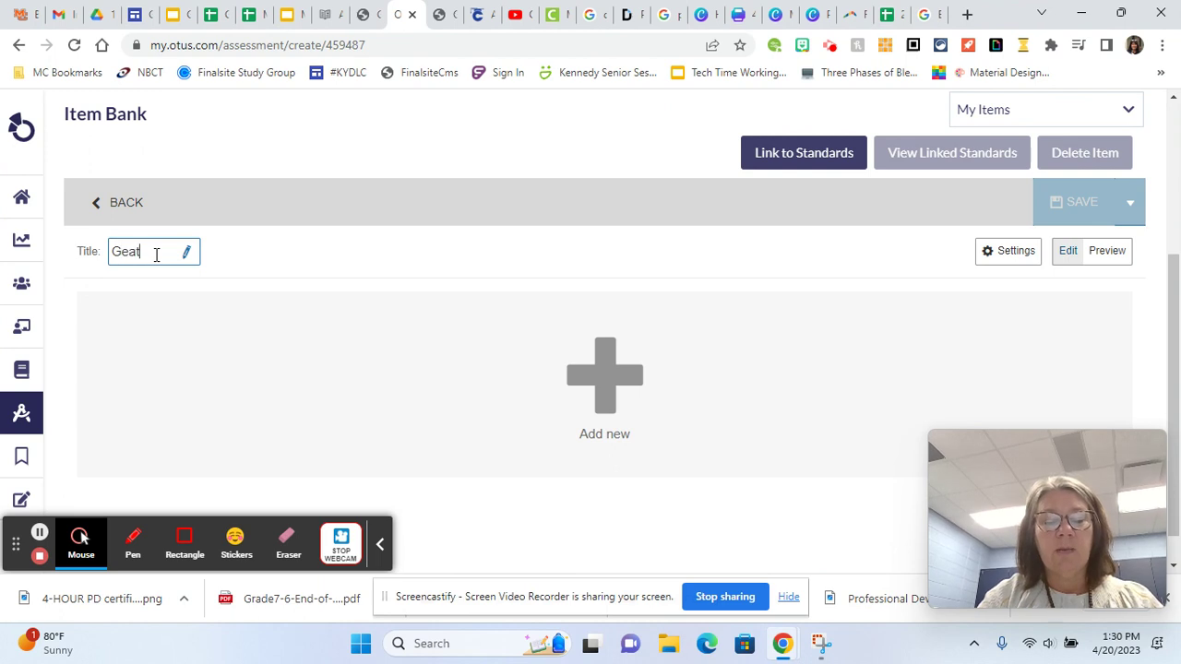
pyautogui.write('ures')
pyautogui.press('BackSpace')
pyautogui.press('BackSpace')
pyautogui.press('BackSpace')
pyautogui.press('BackSpace')
pyautogui.press('BackSpace')
pyautogui.write('Features')
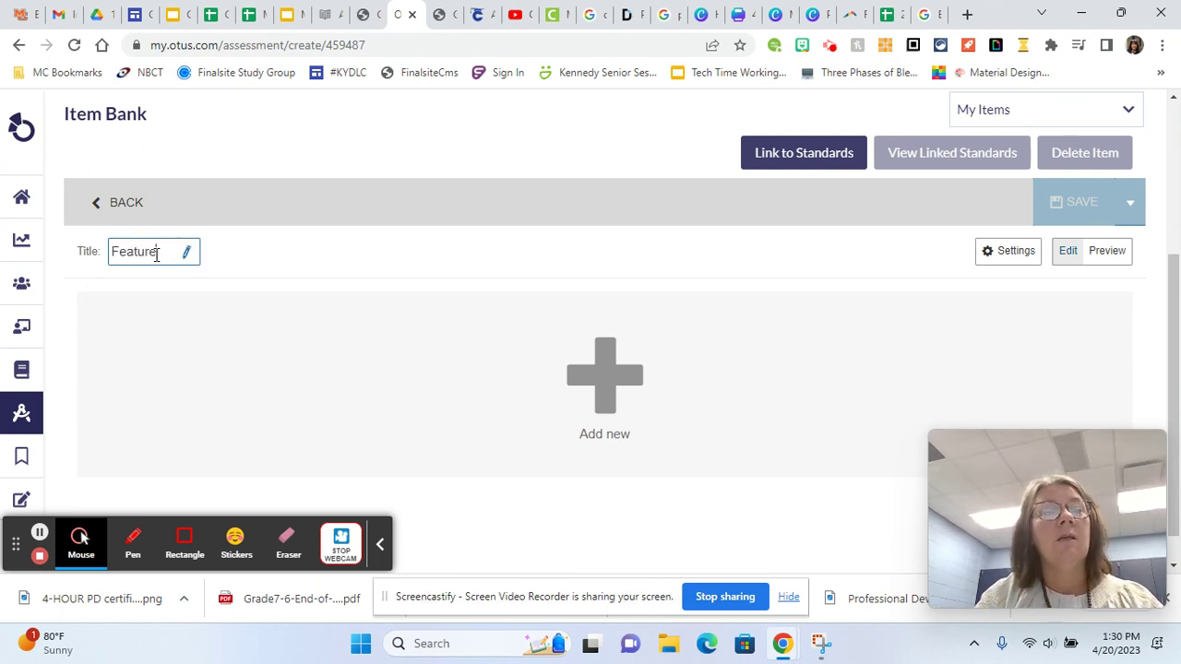
pyautogui.write(', It')
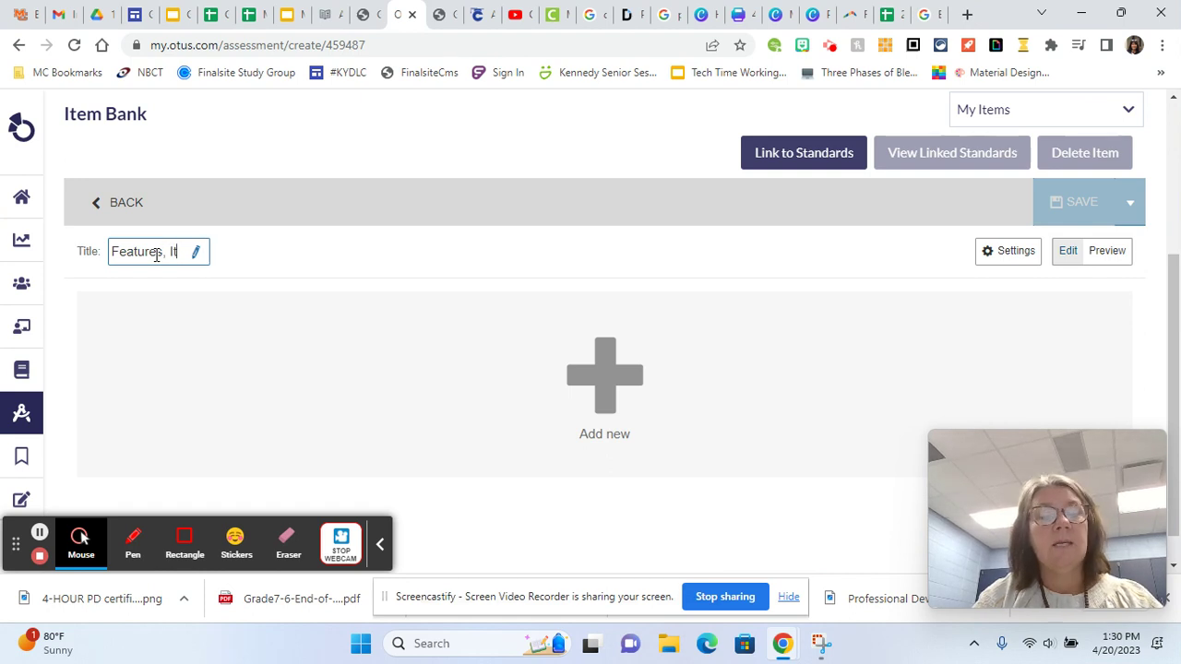
pyautogui.write('ems, and Questions')
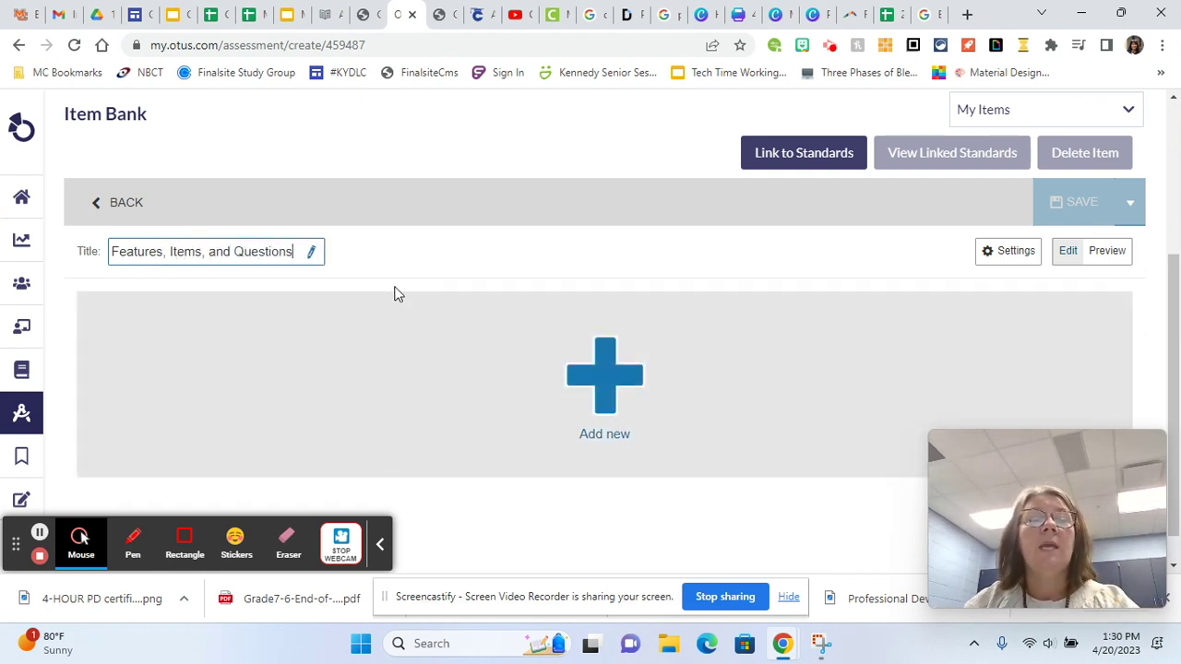
# Step: Start adding new content to the item and look over the Algebra I question templates
pyautogui.click(605, 404)
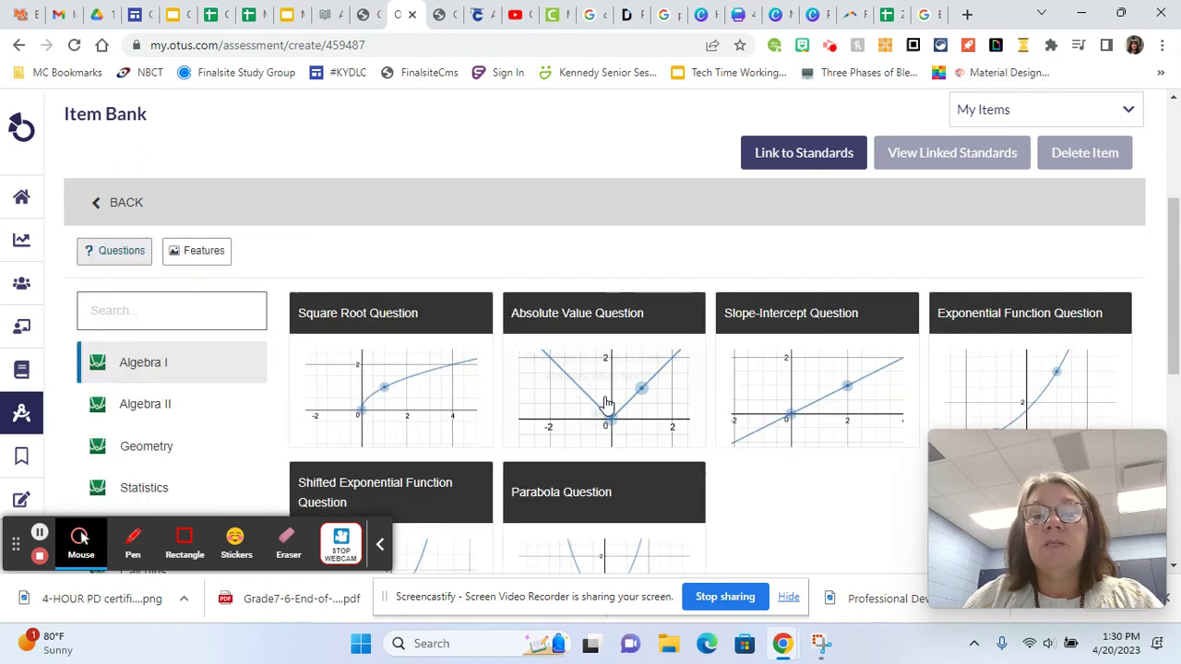
pyautogui.scroll(-1, 377, 269)
pyautogui.scroll(1, 374, 266)
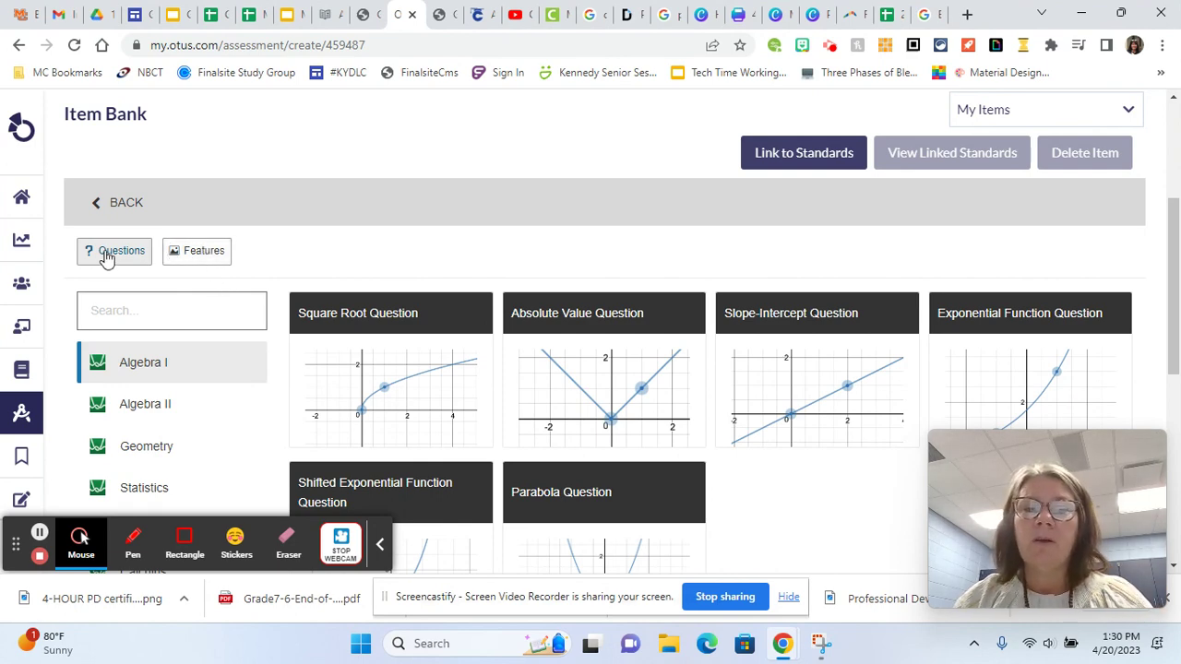
# Step: Examine the features that can be added to an item, from the protractor, ruler and calculators to the passage and line reader
pyautogui.click(204, 253)
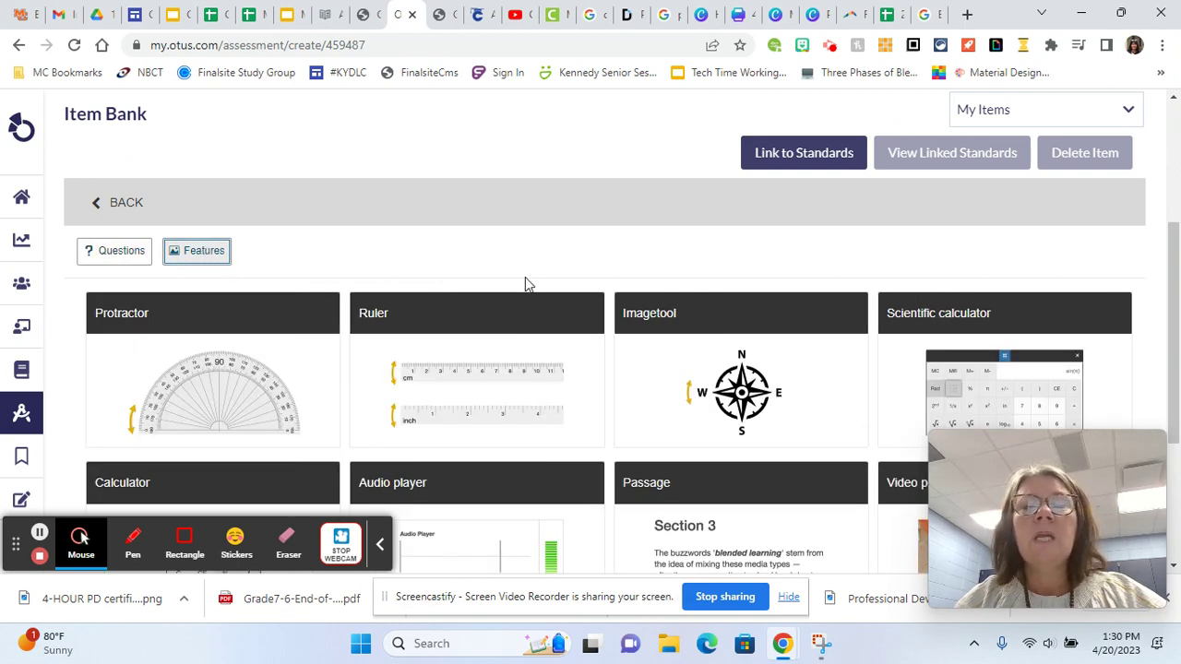
pyautogui.scroll(-1, 528, 286)
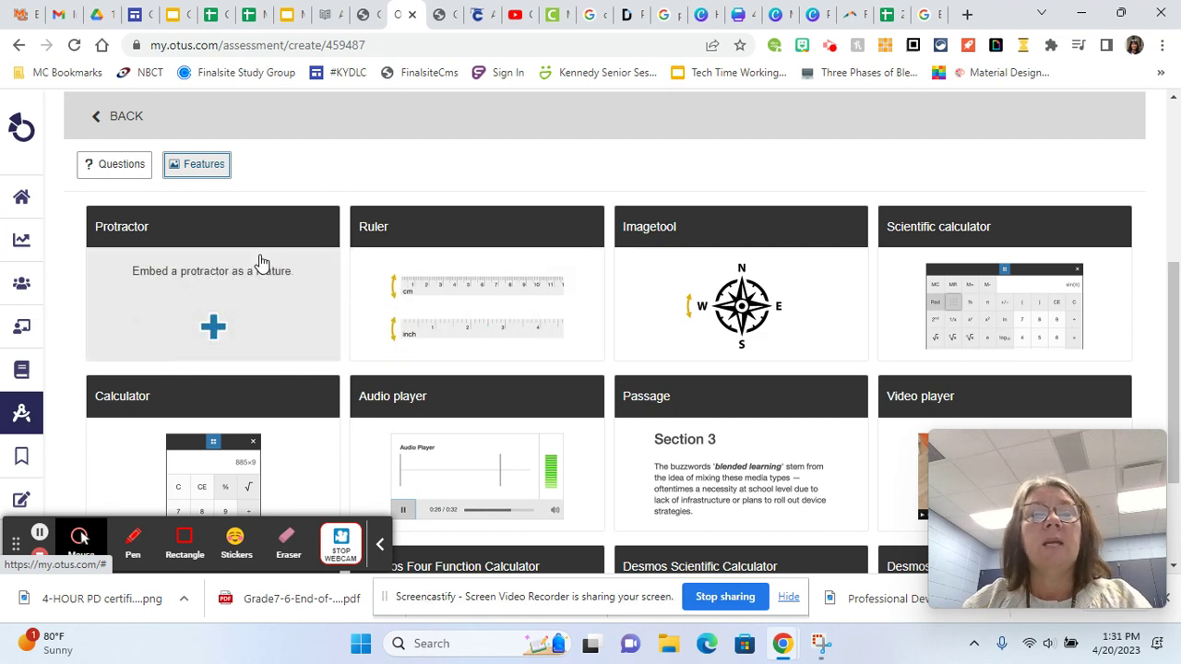
pyautogui.scroll(-1, 762, 282)
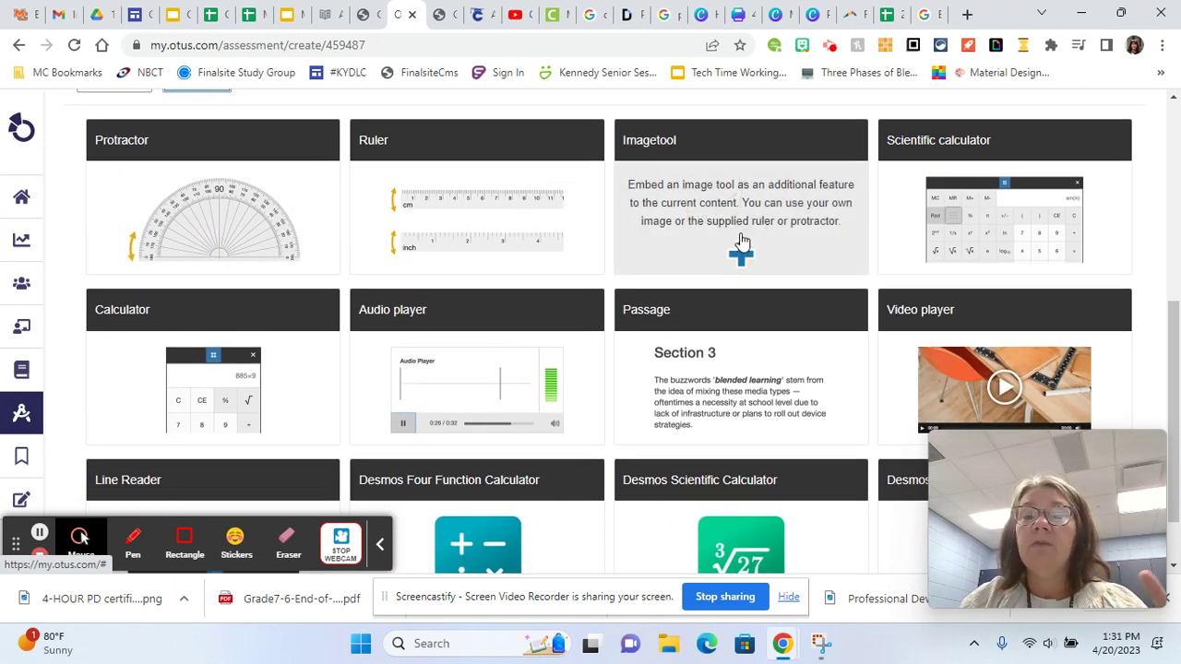
pyautogui.scroll(-1, 743, 247)
pyautogui.scroll(3, 732, 271)
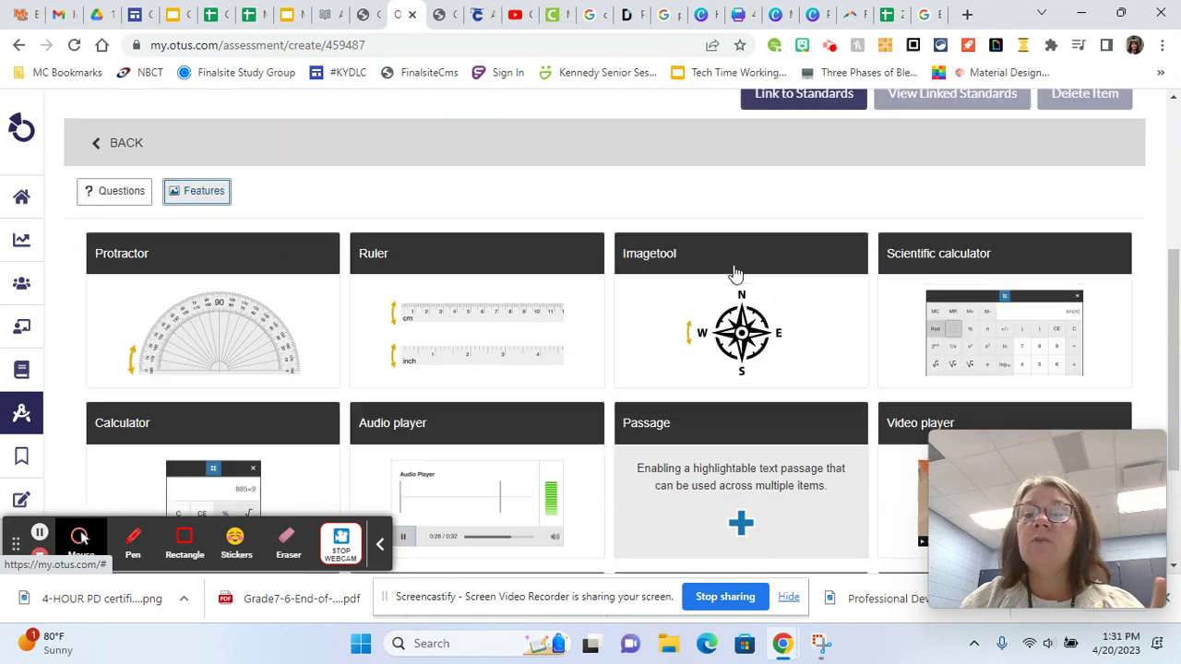
pyautogui.scroll(-1, 735, 271)
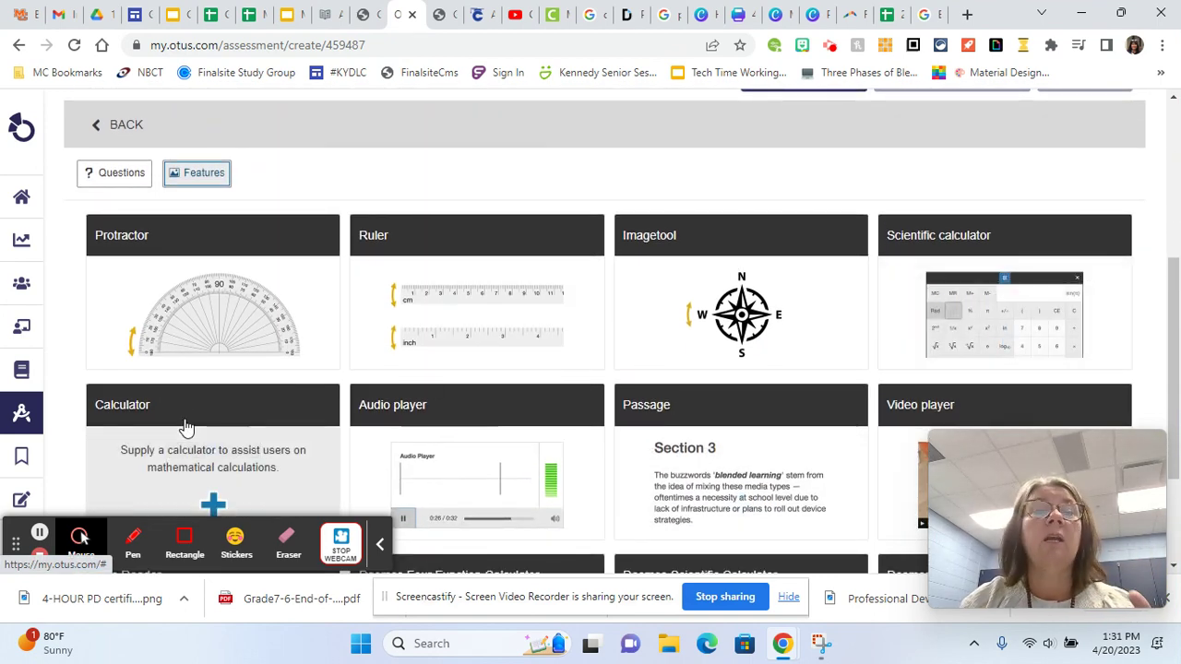
pyautogui.scroll(-1, 185, 427)
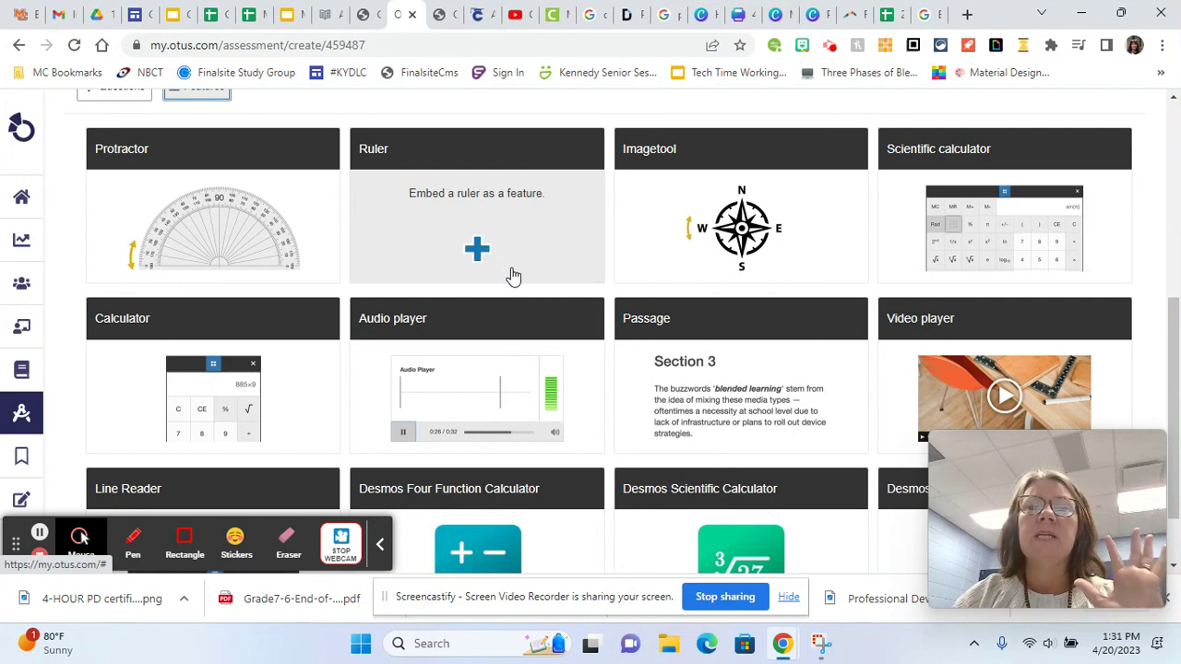
pyautogui.scroll(-1, 564, 258)
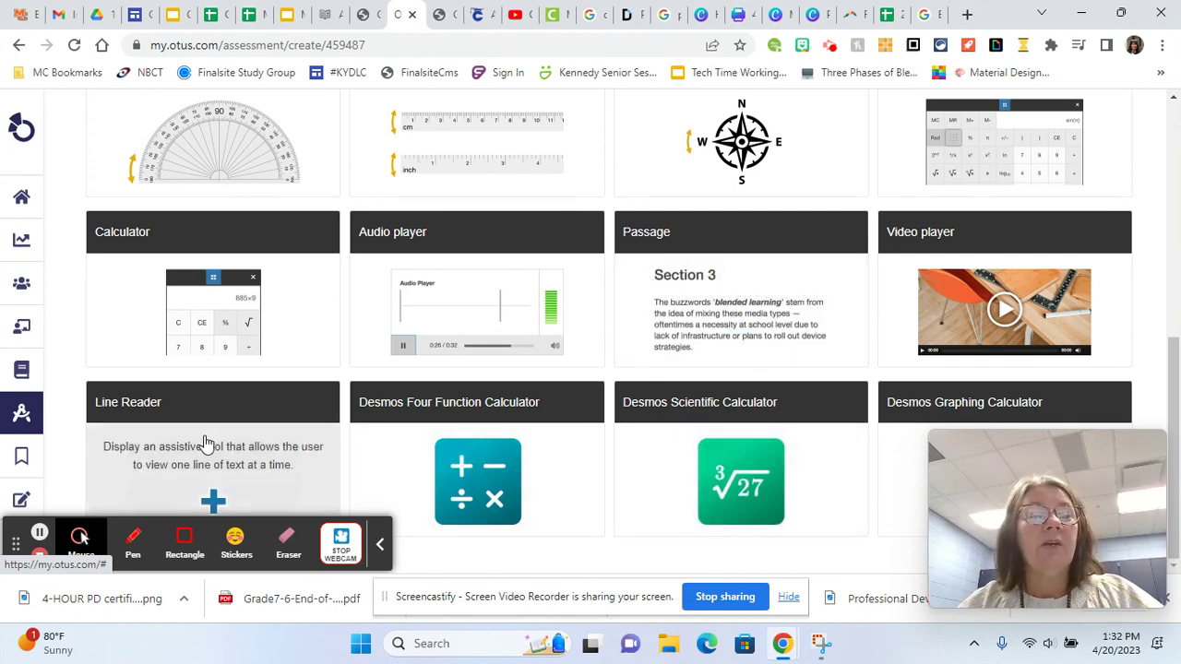
pyautogui.scroll(3, 668, 344)
pyautogui.scroll(-3, 664, 343)
pyautogui.scroll(3, 661, 345)
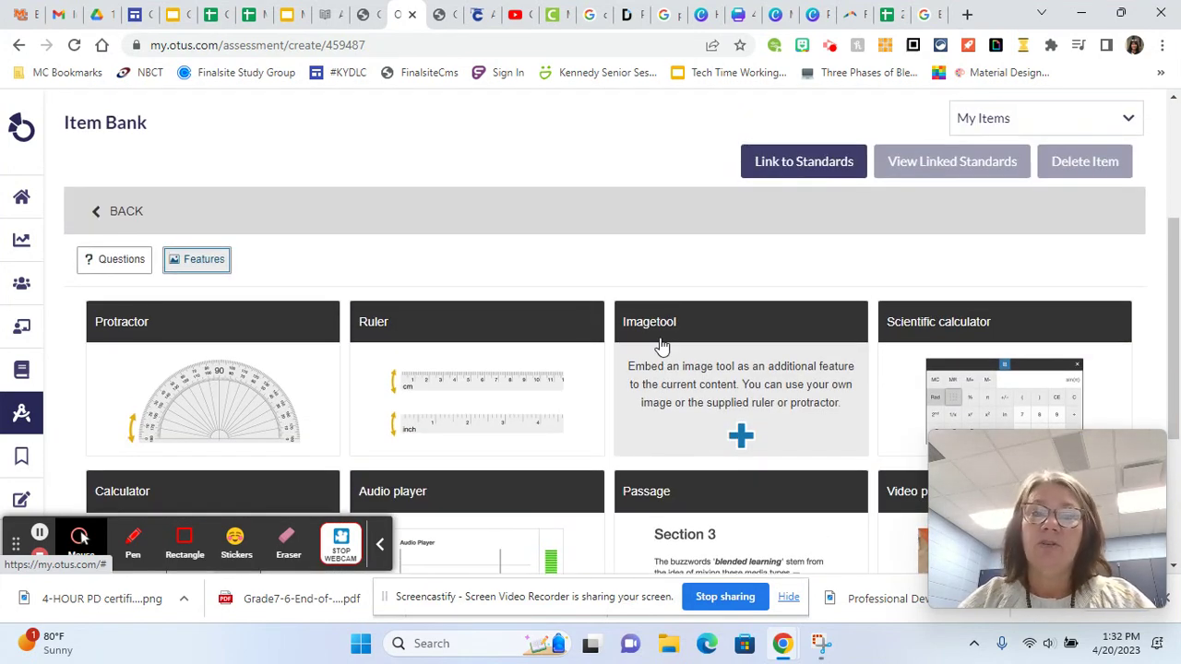
# Step: Return to the question types and look through their categories, from Algebra I down to Chemistry
pyautogui.click(136, 261)
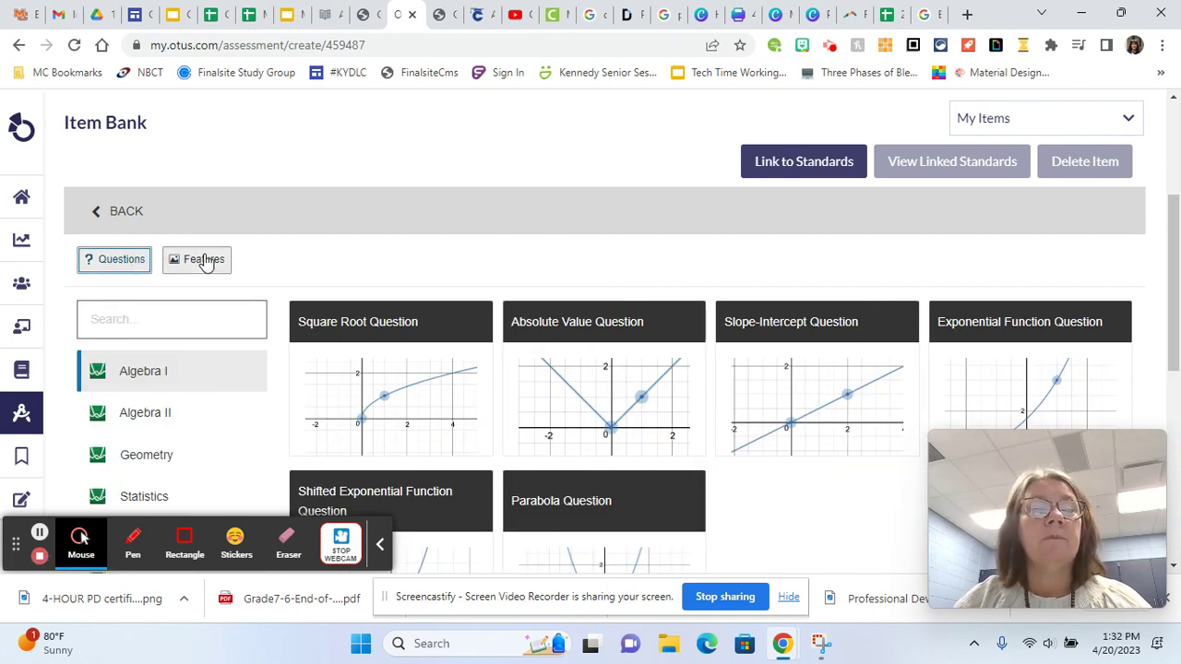
pyautogui.moveTo(409, 337)
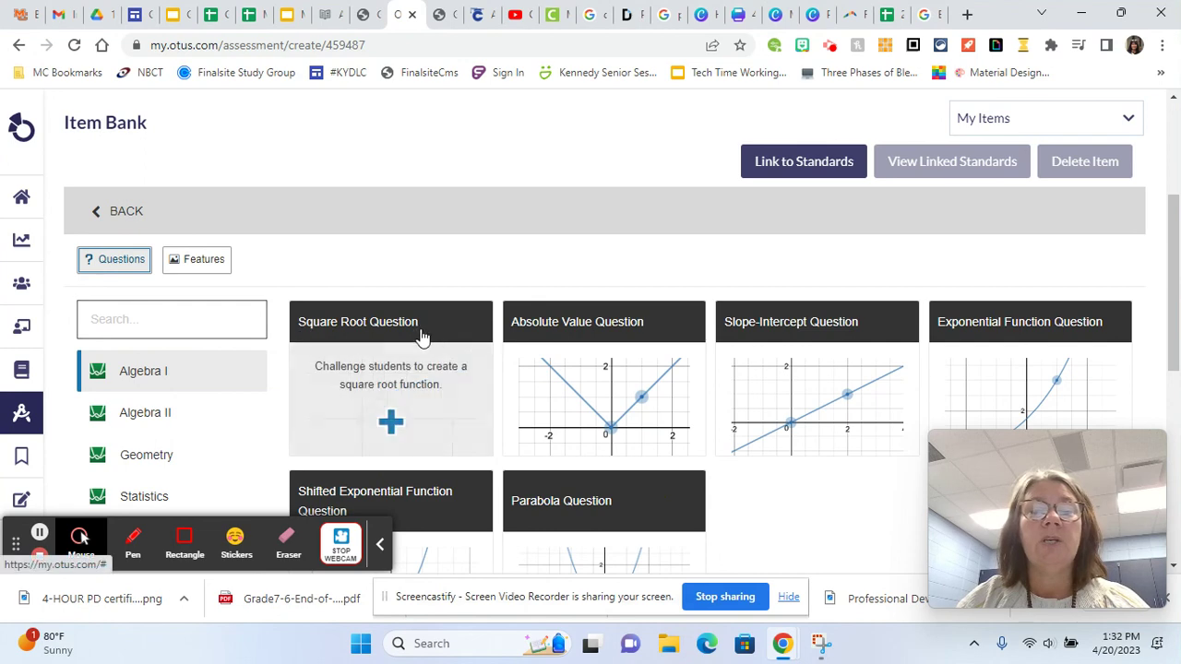
pyautogui.scroll(-2, 469, 341)
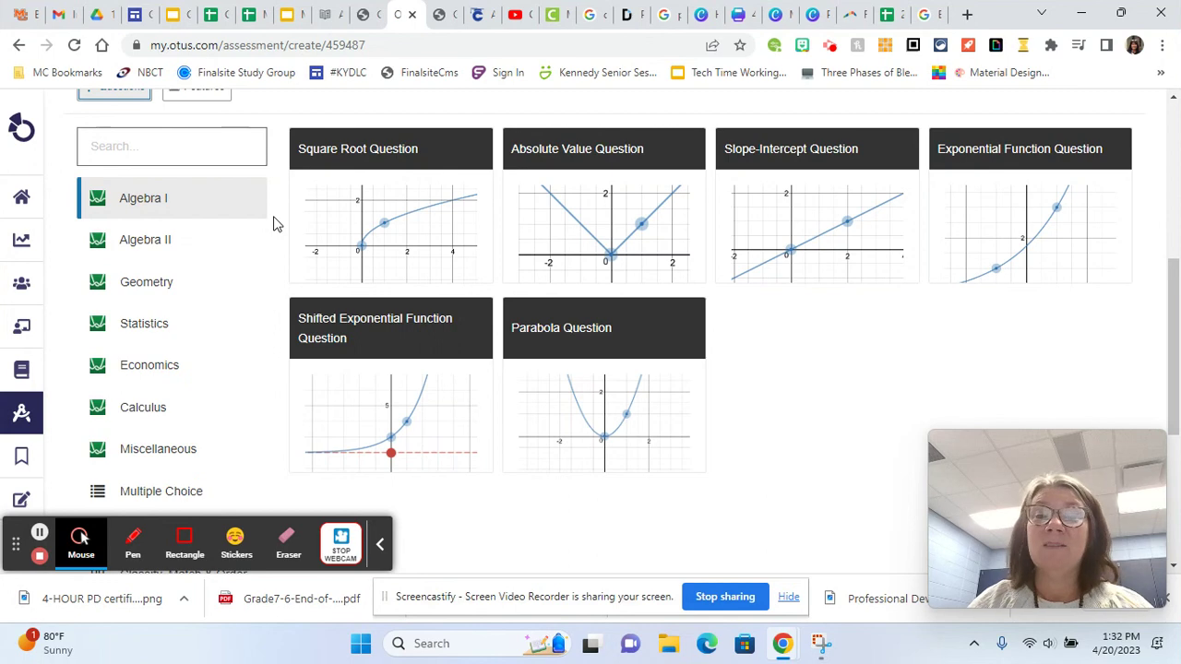
pyautogui.scroll(-3, 185, 295)
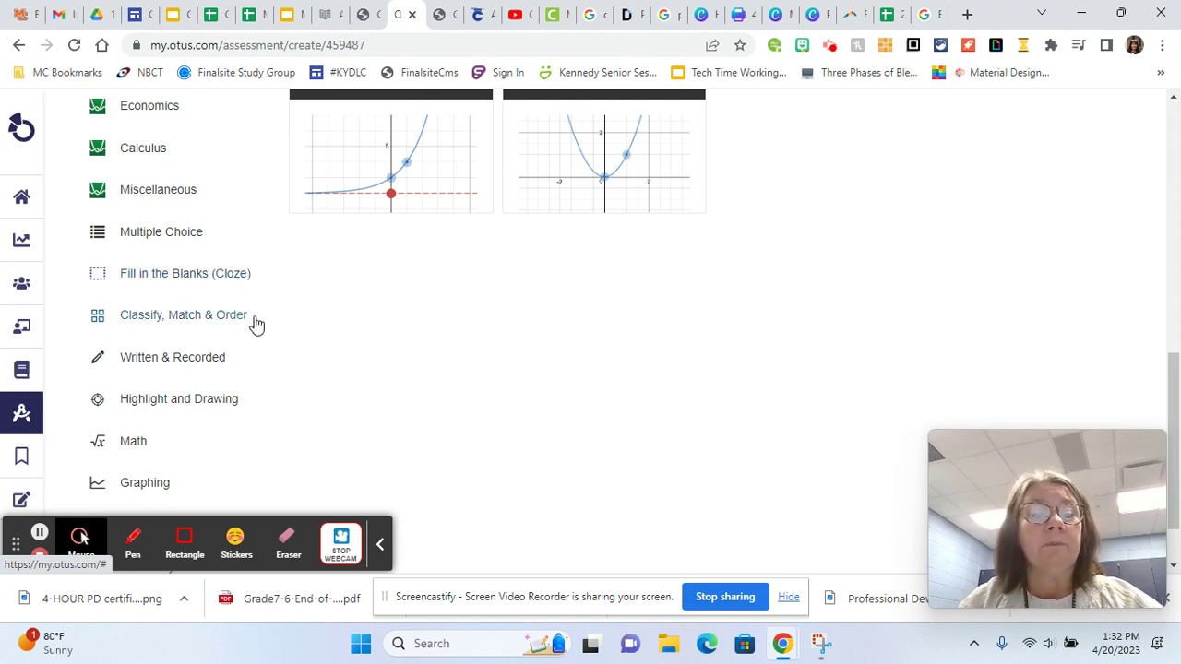
pyautogui.scroll(-1, 254, 332)
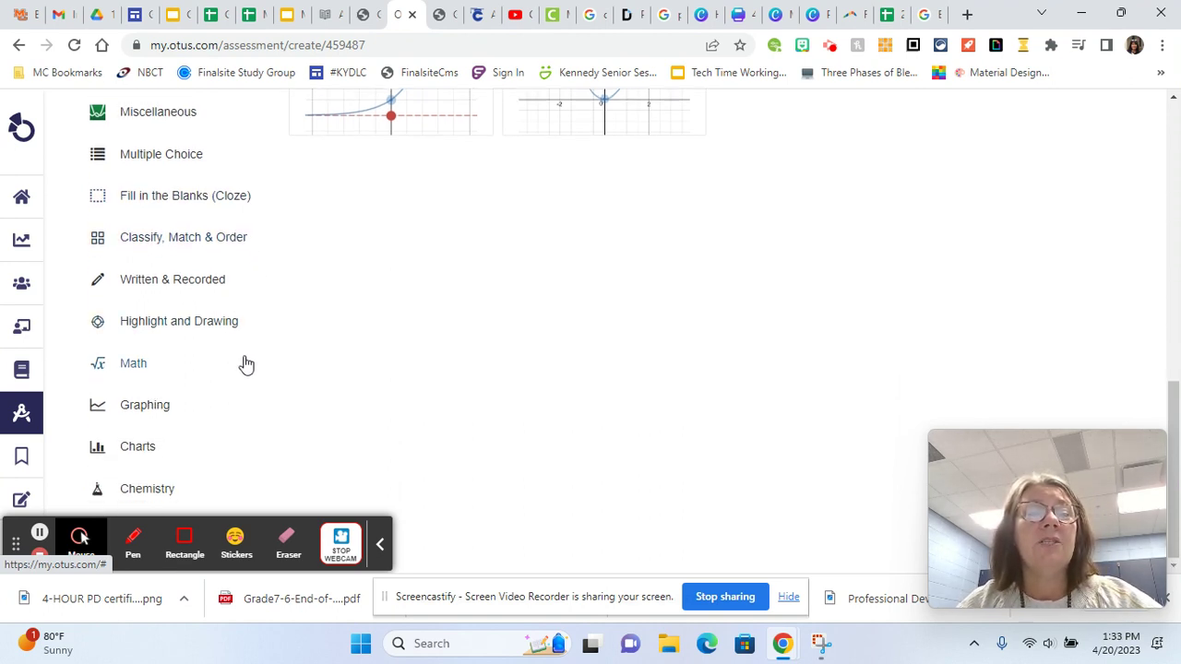
pyautogui.scroll(2, 244, 363)
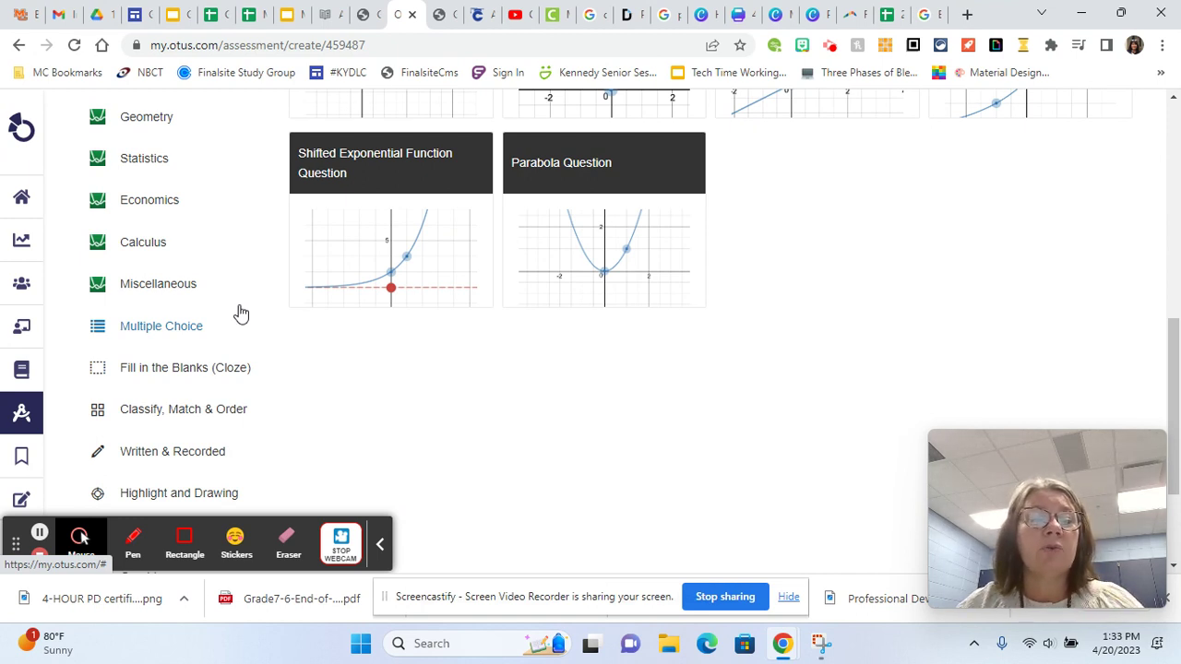
# Step: Search the question types for "labe" and choose the current Label image with drag & drop template
pyautogui.scroll(3, 237, 311)
pyautogui.click(174, 154)
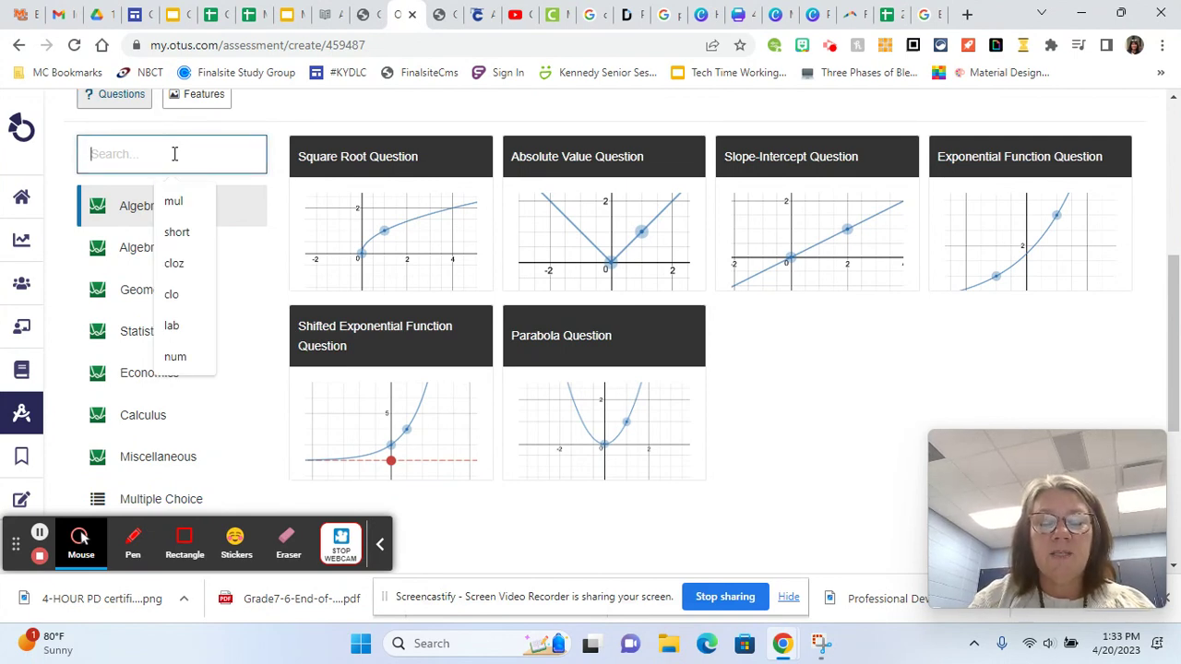
pyautogui.write('labe')
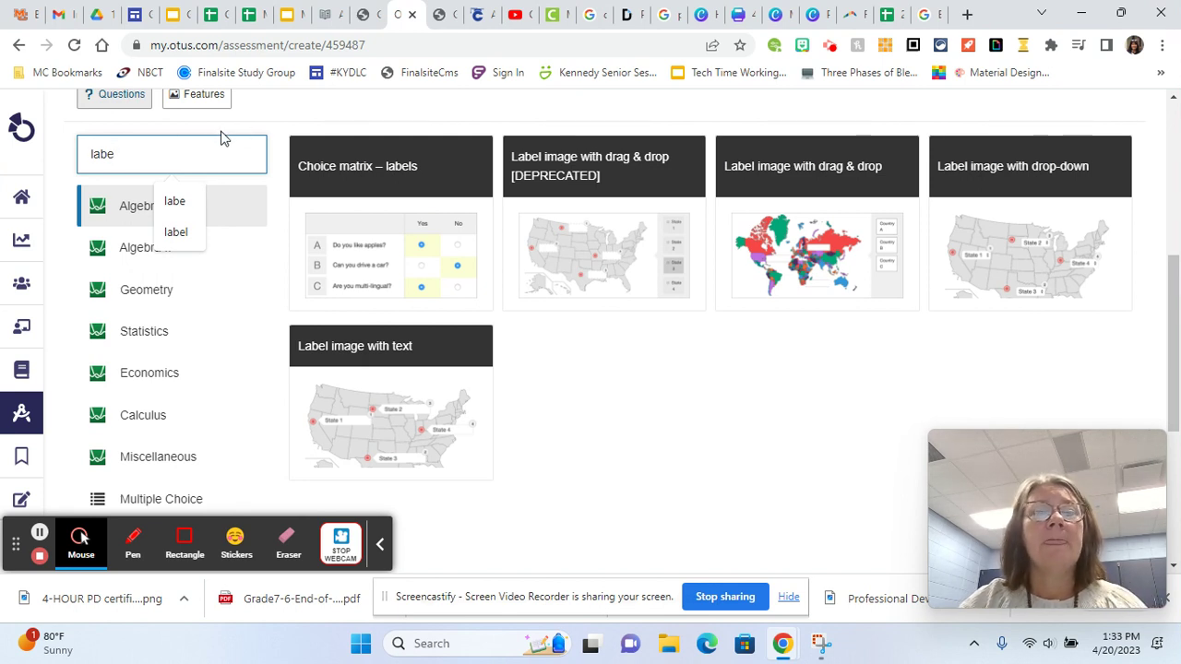
pyautogui.click(785, 261)
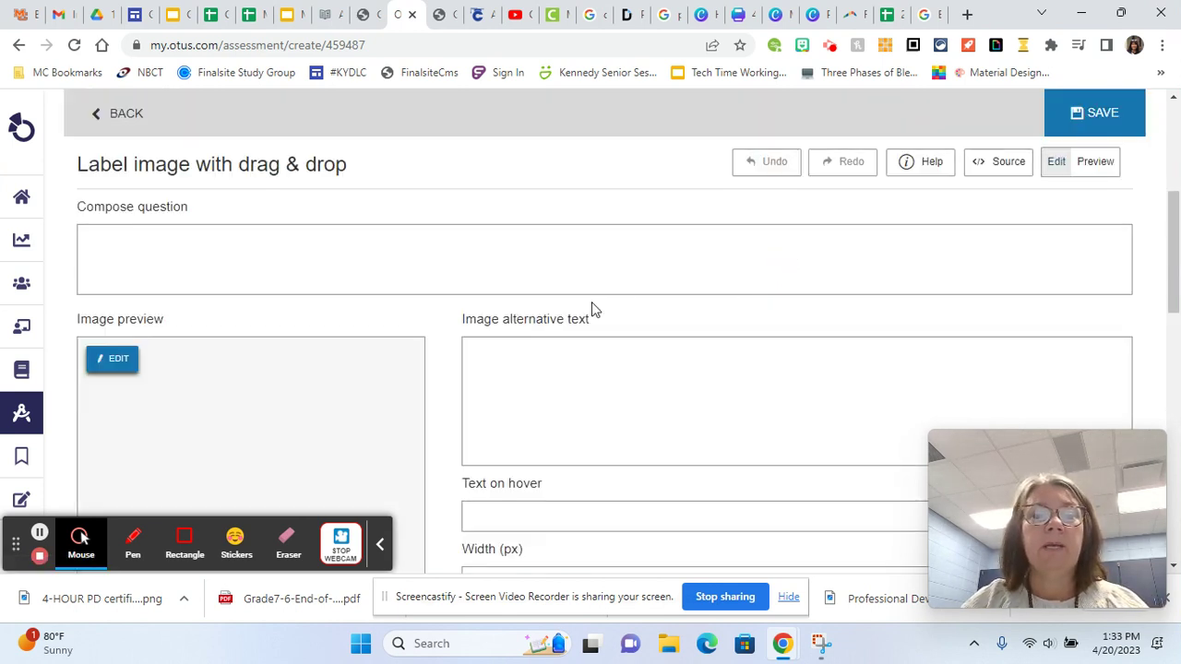
# Step: Enter "Label the image." as the text of the question
pyautogui.click(158, 246)
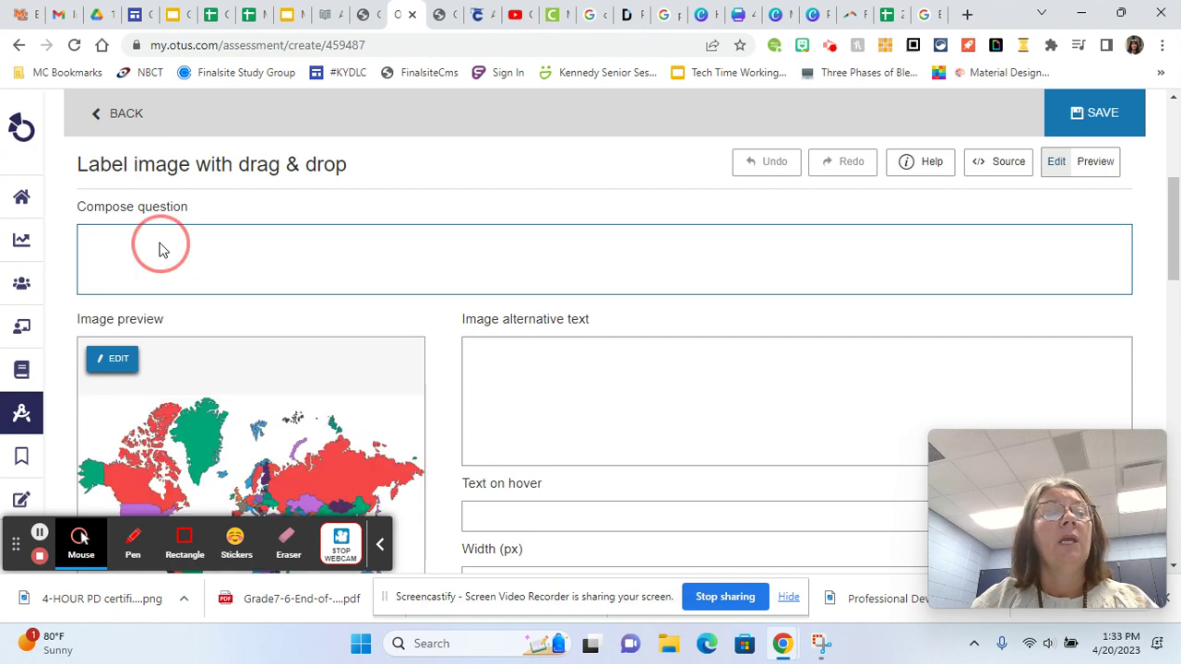
pyautogui.click(132, 247)
pyautogui.click(128, 242)
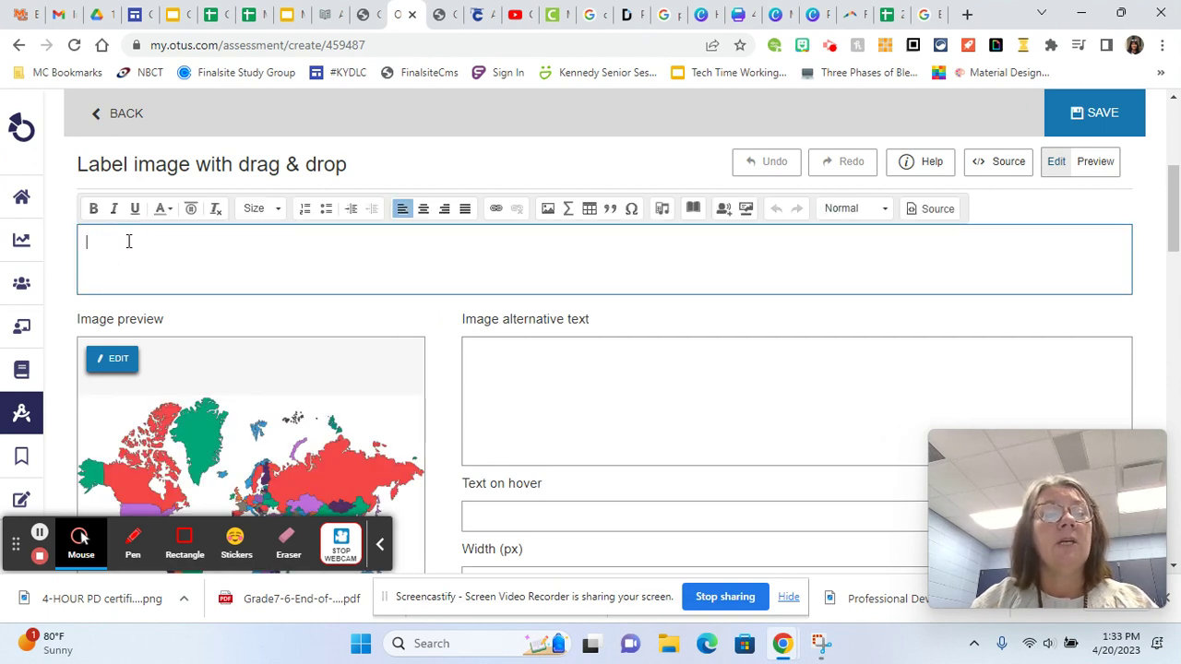
pyautogui.write('Label the image.')
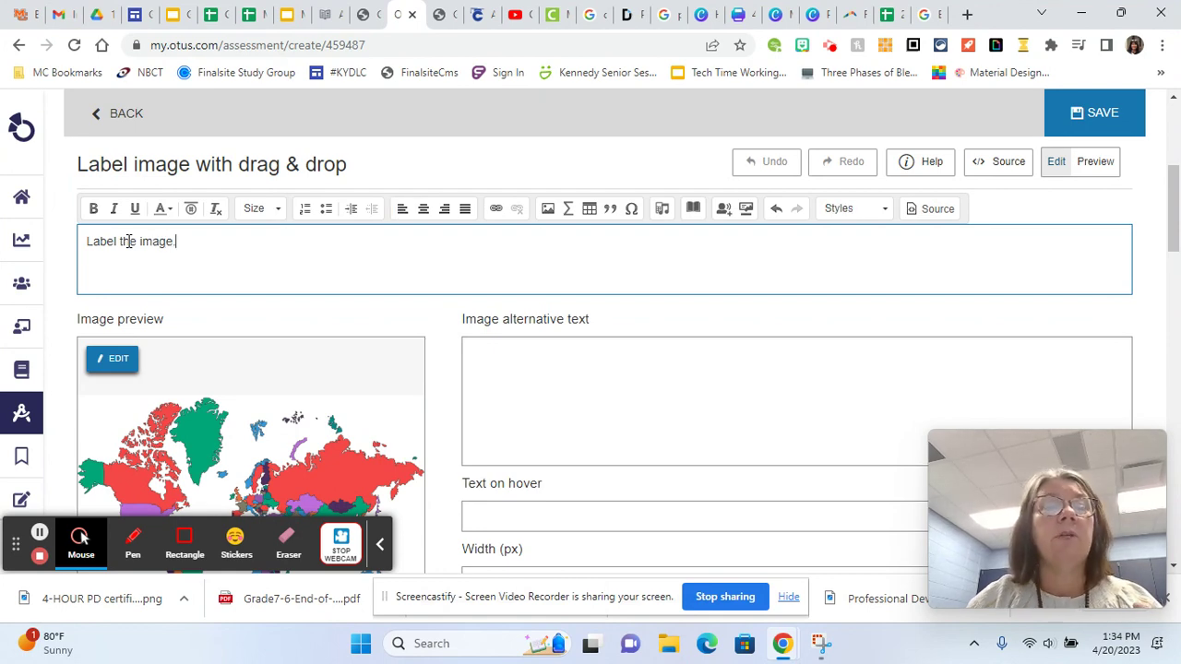
# Step: Replace the question's world map with the Convergent Boundary (ocean – continental) diagram from the Pictures folder
pyautogui.scroll(-2, 193, 323)
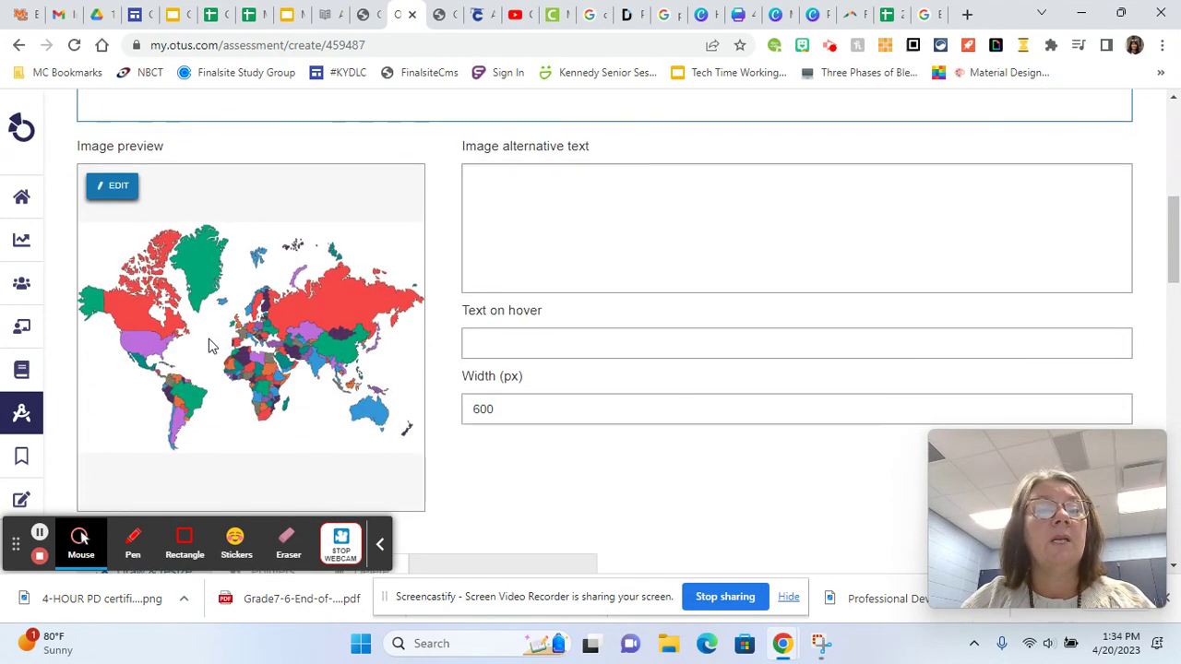
pyautogui.click(114, 190)
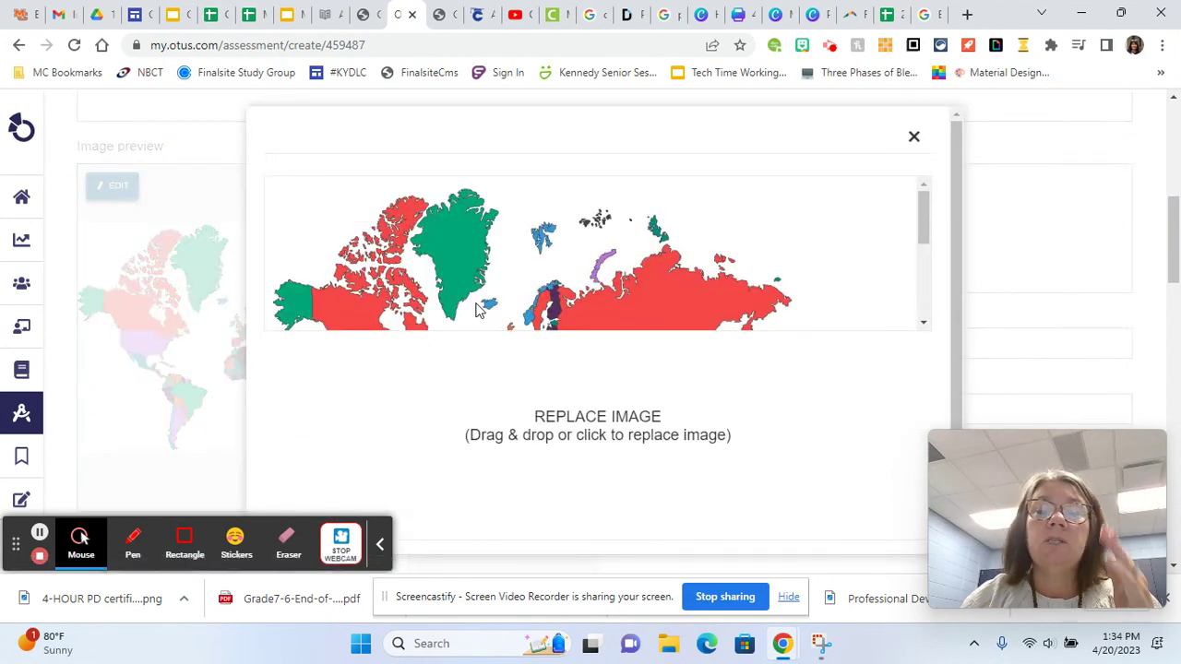
pyautogui.scroll(-2, 707, 404)
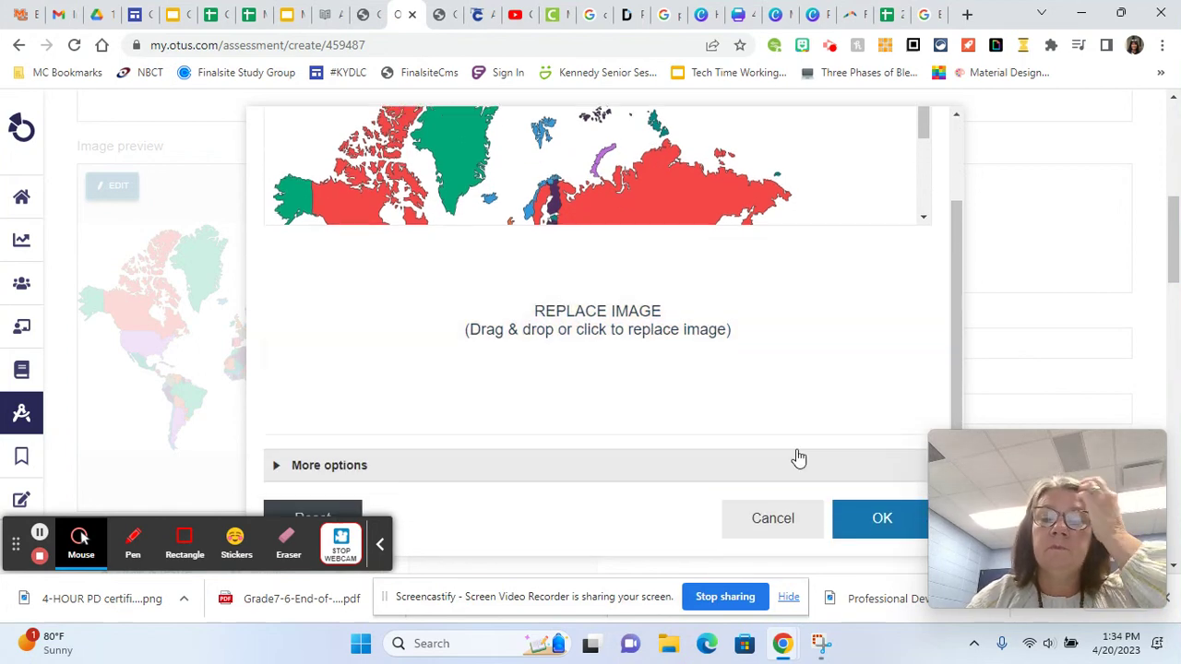
pyautogui.click(623, 329)
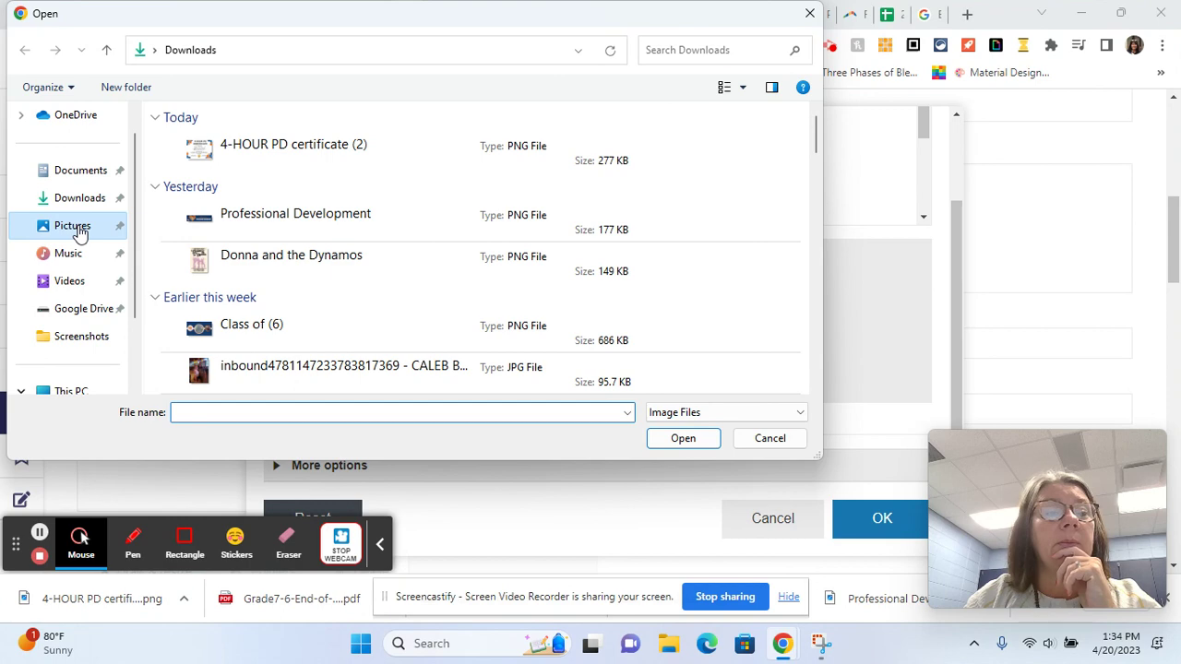
pyautogui.click(79, 232)
pyautogui.click(490, 261)
pyautogui.click(701, 440)
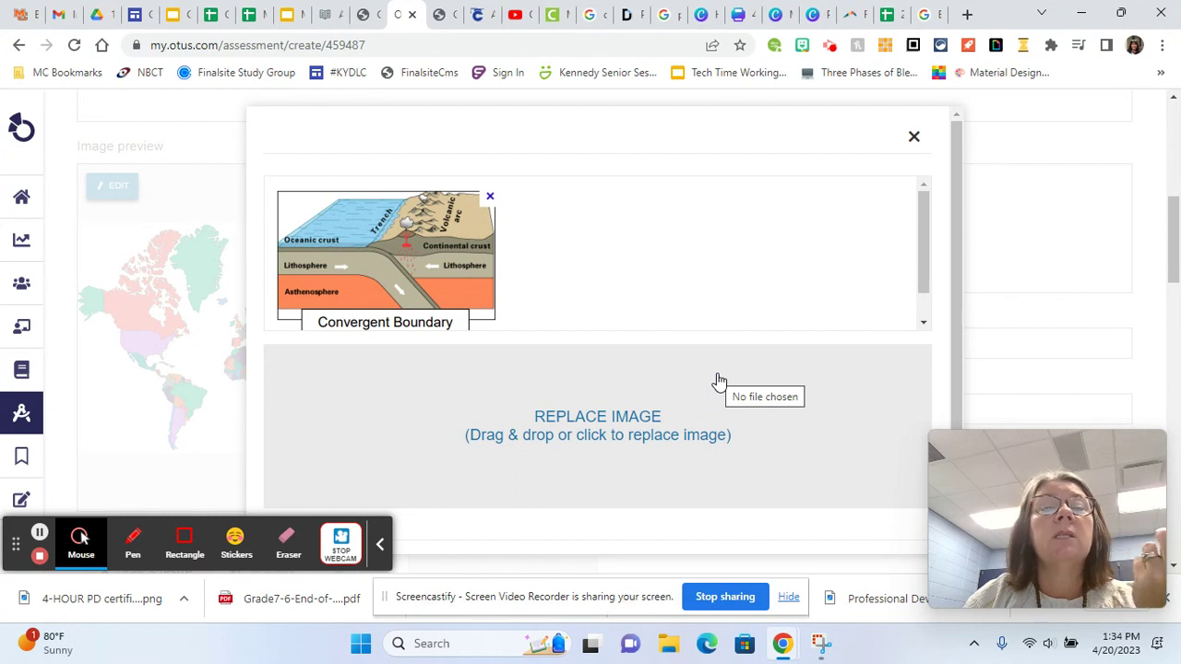
pyautogui.scroll(-1, 830, 462)
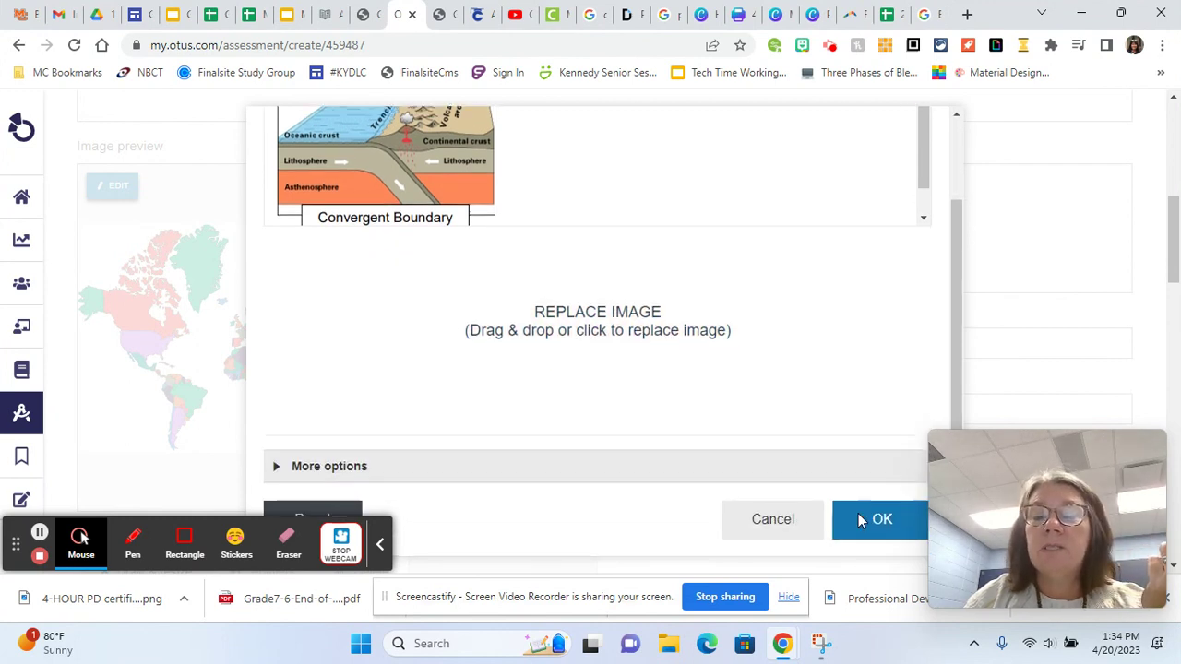
pyautogui.click(857, 509)
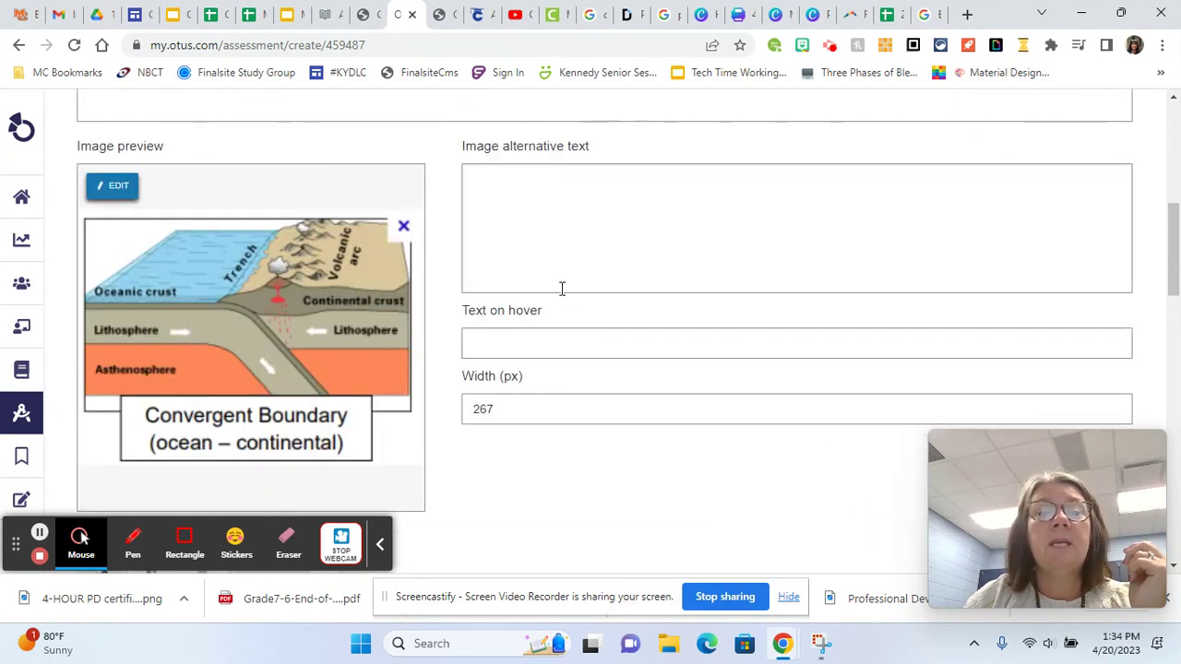
# Step: Check the response containers on the diagram and save the image-labelling question
pyautogui.scroll(4, 388, 319)
pyautogui.scroll(-6, 388, 319)
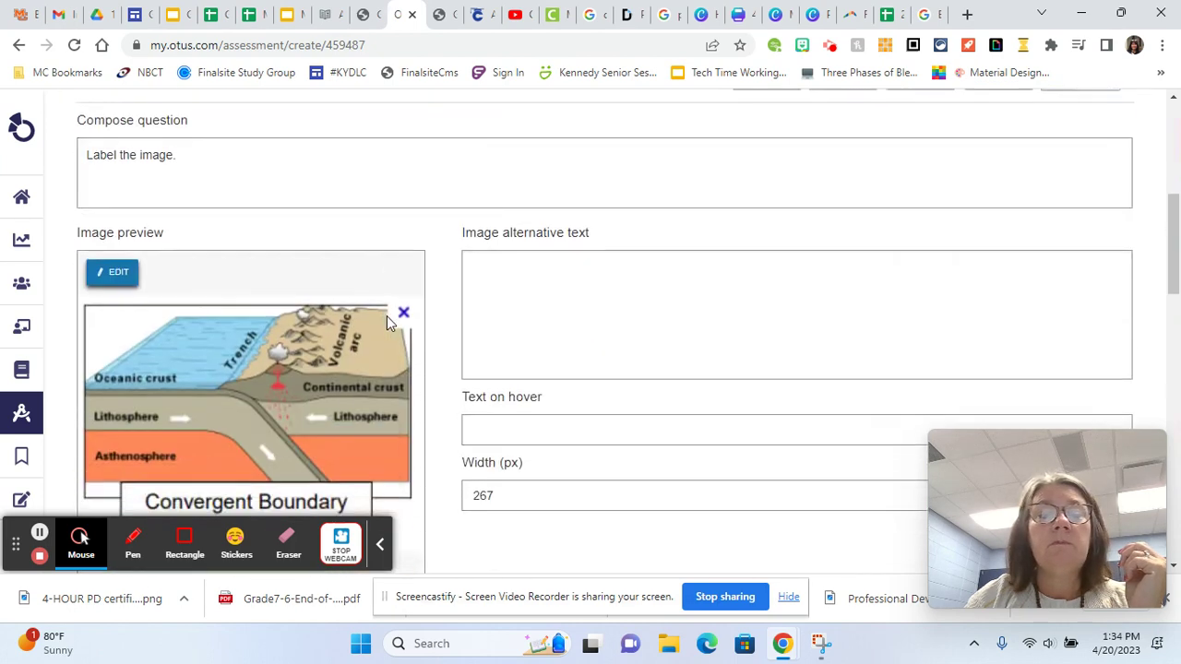
pyautogui.scroll(-2, 225, 321)
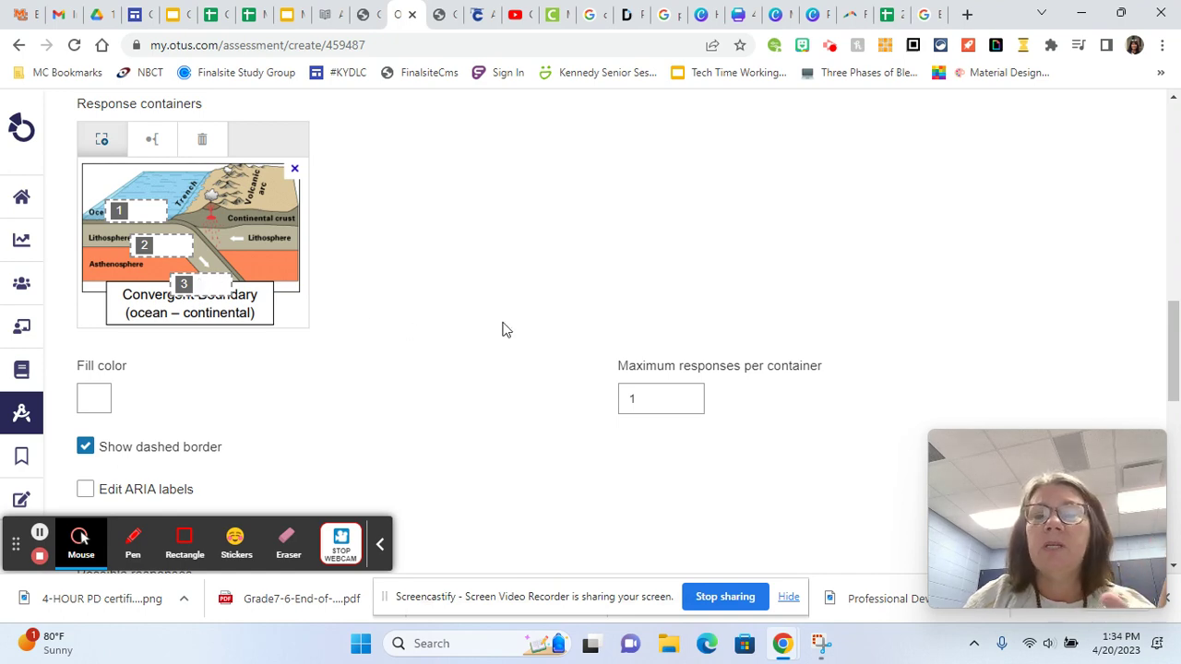
pyautogui.scroll(10, 503, 329)
pyautogui.scroll(-2, 1071, 222)
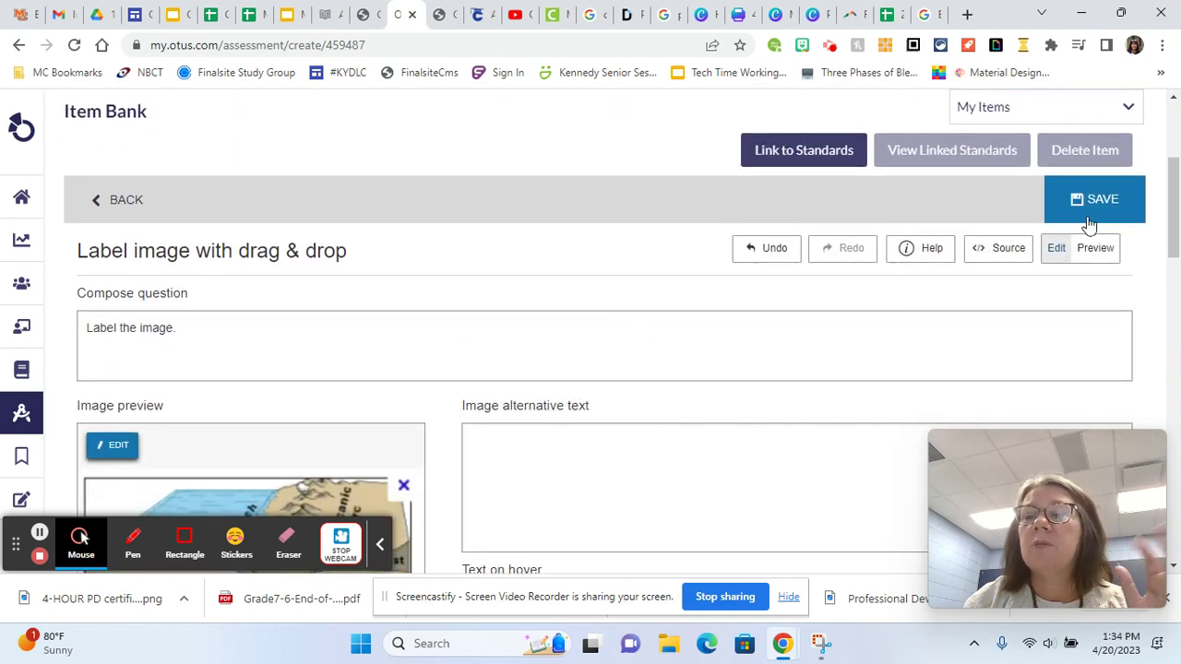
pyautogui.click(1094, 207)
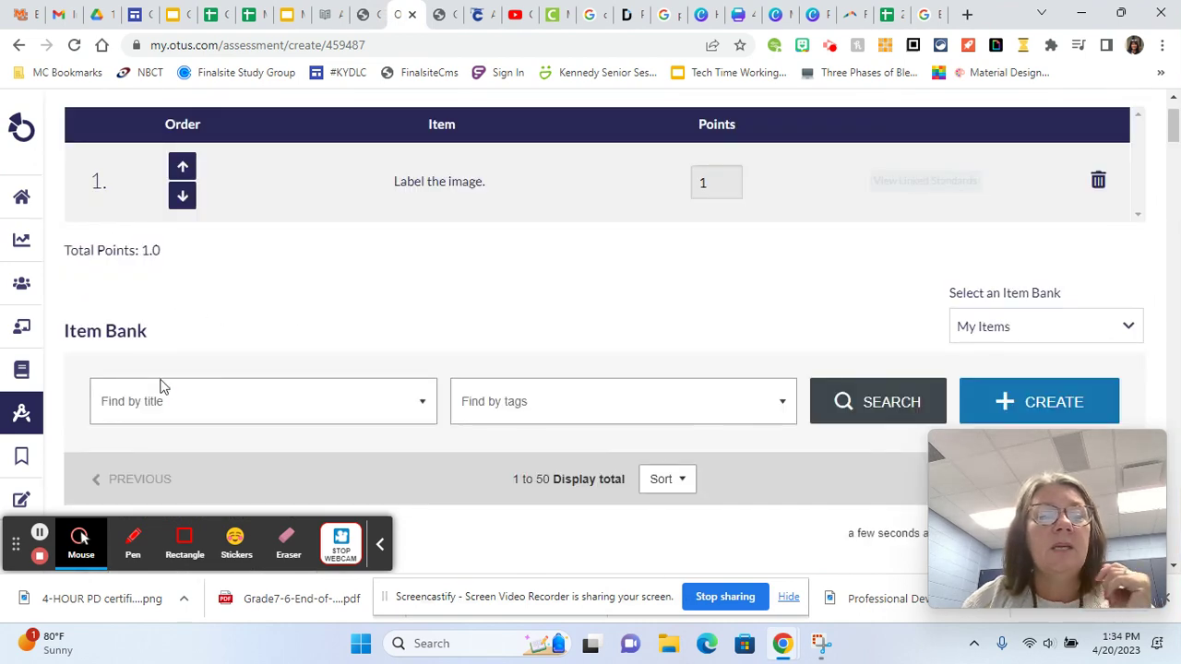
# Step: Reopen the item "Features, Items, and Questions" from the item bank and review its image-labelling question
pyautogui.scroll(-3, 162, 386)
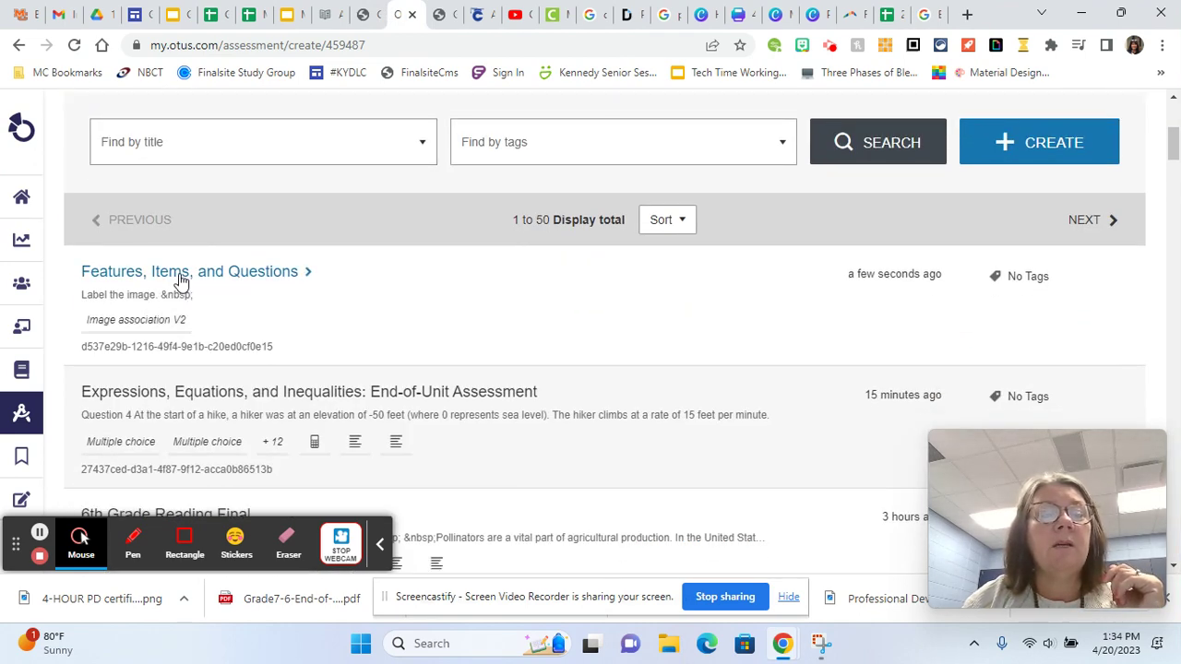
pyautogui.click(180, 275)
pyautogui.click(911, 125)
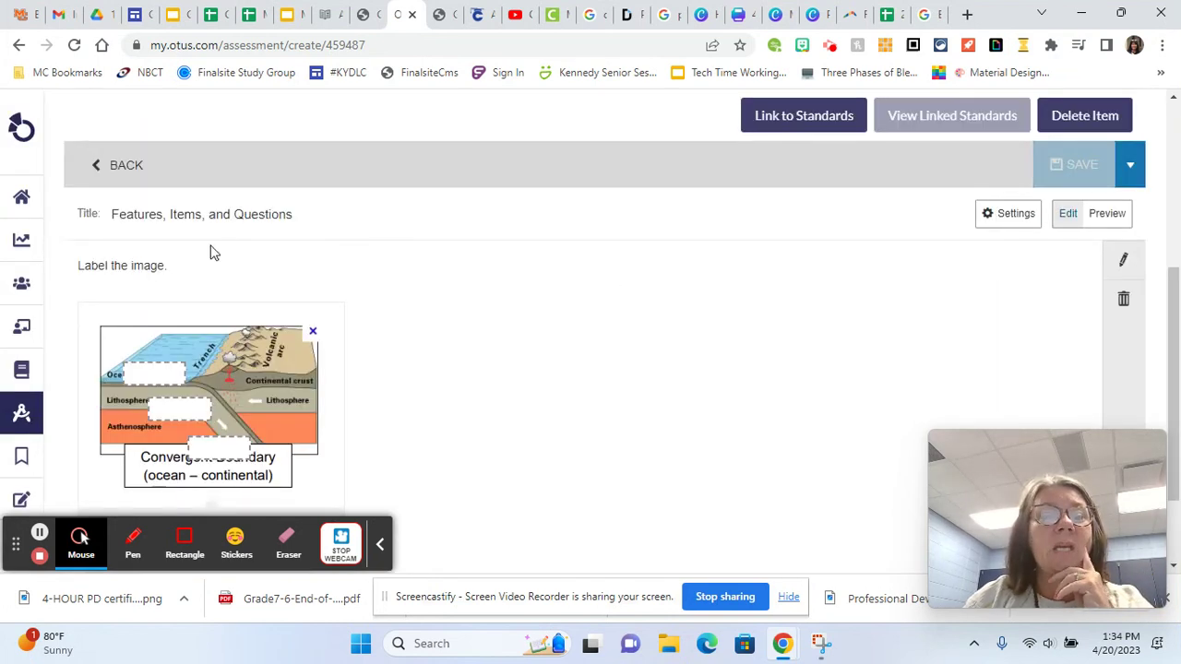
pyautogui.scroll(-1, 874, 255)
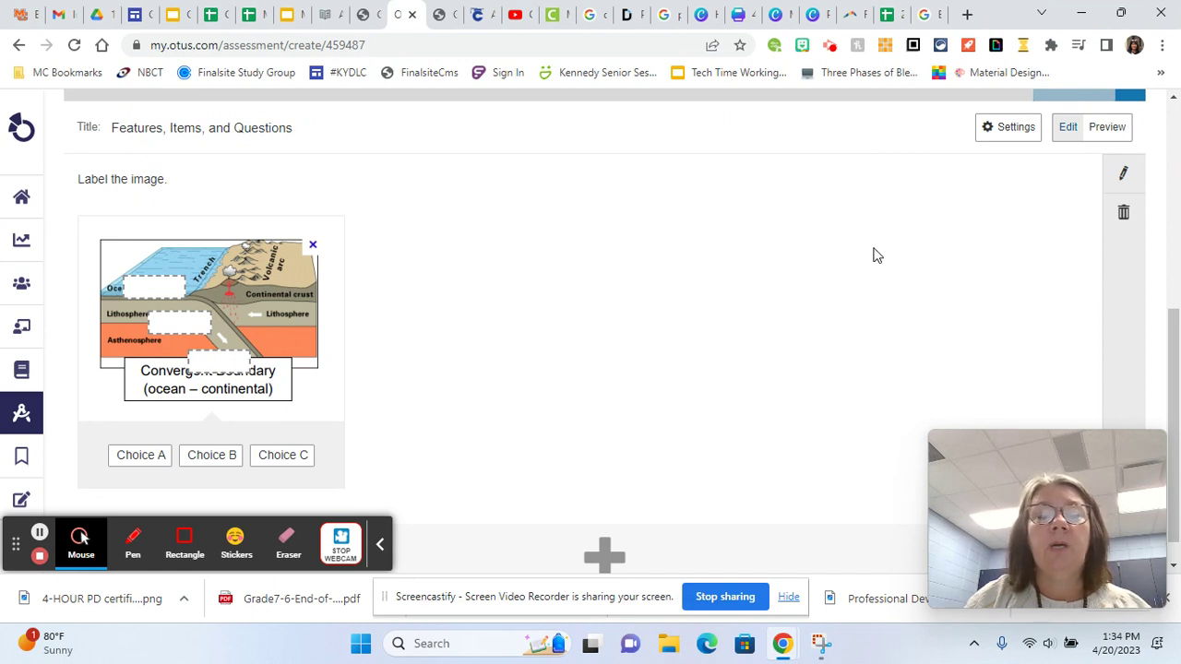
pyautogui.scroll(2, 872, 253)
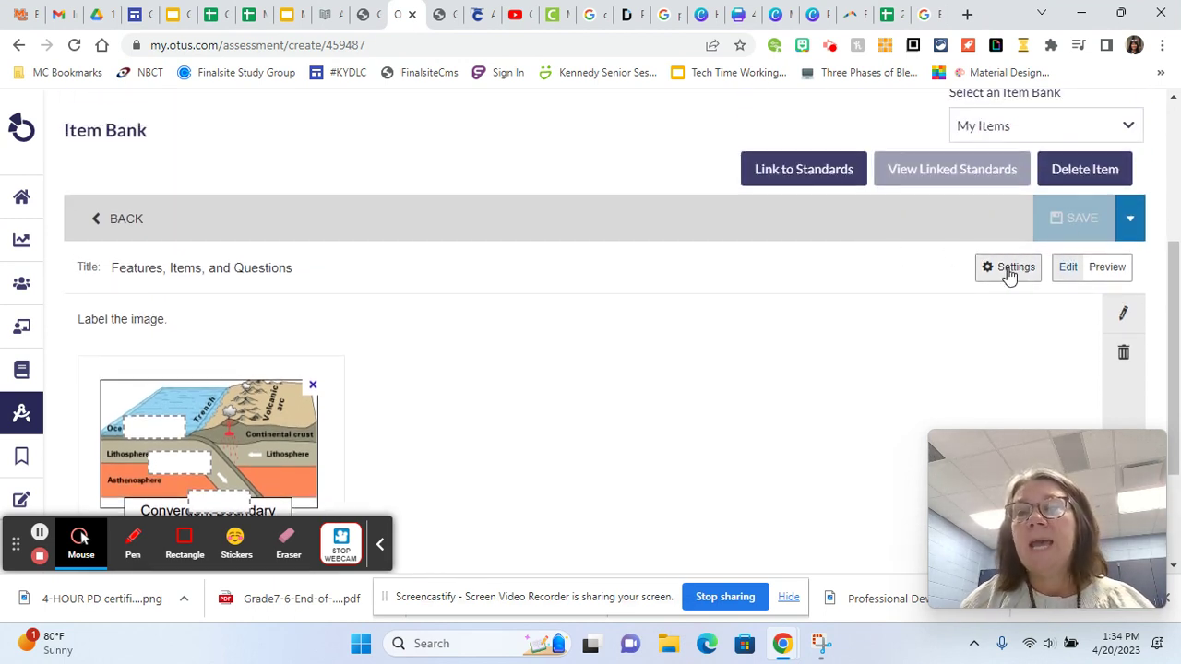
# Step: Review the item's layout options, then apply the 50 | 50 two-column layout with a vertical divider shown
pyautogui.click(1014, 267)
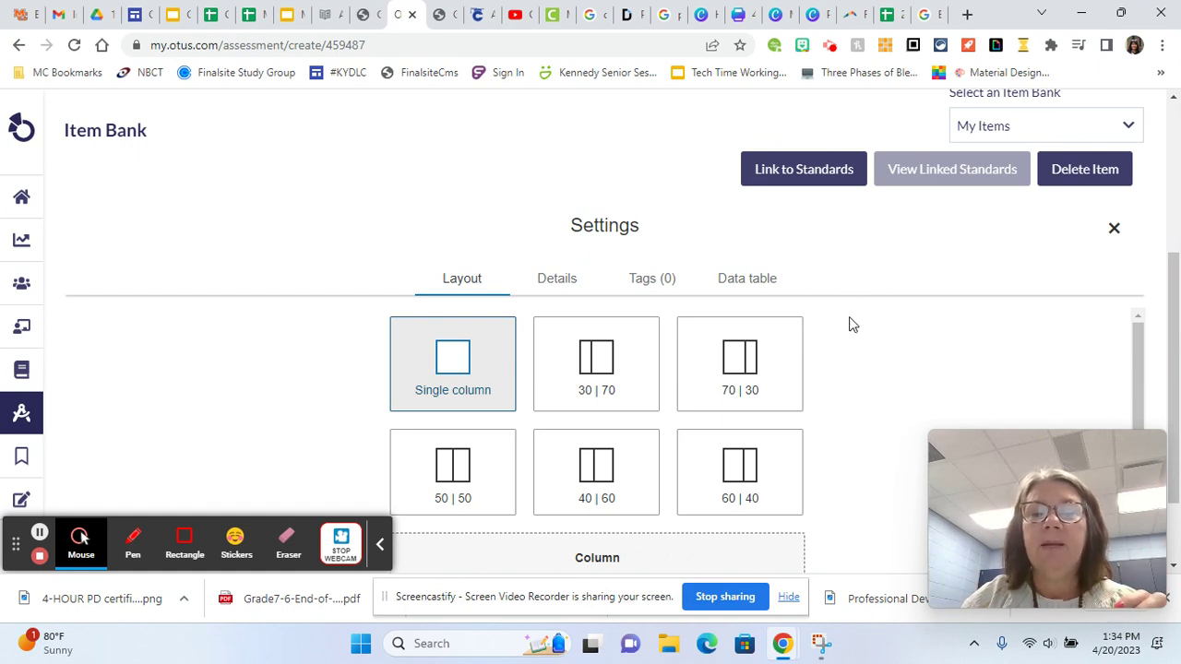
pyautogui.scroll(-1, 850, 325)
pyautogui.scroll(2, 848, 332)
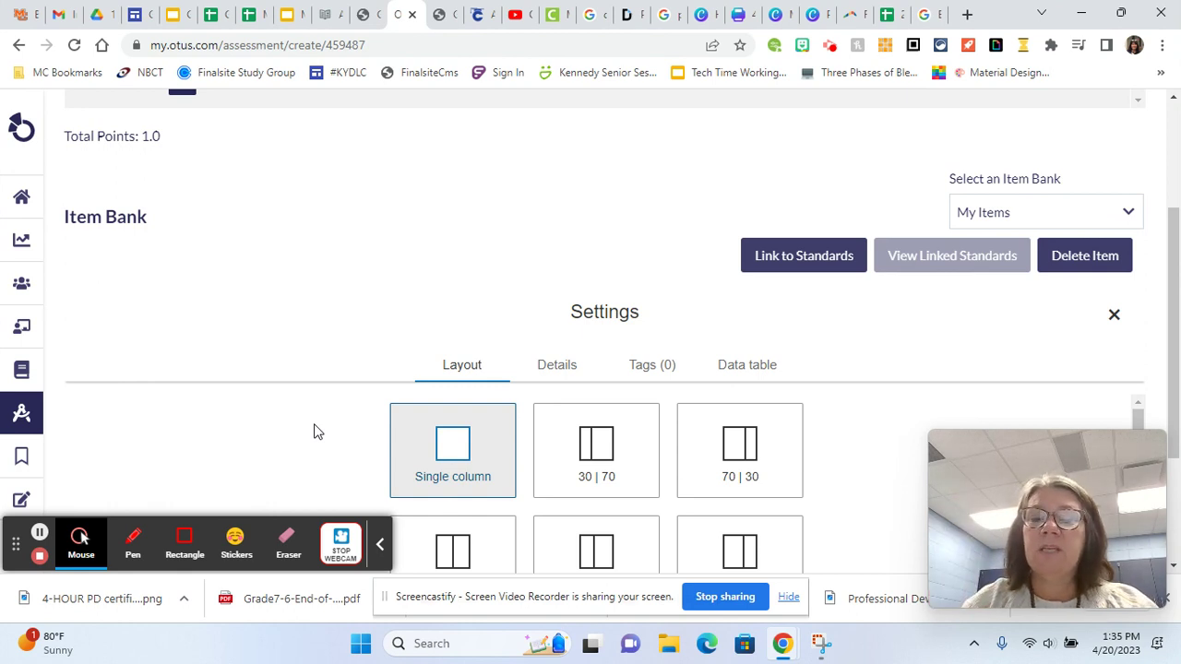
pyautogui.scroll(-3, 369, 424)
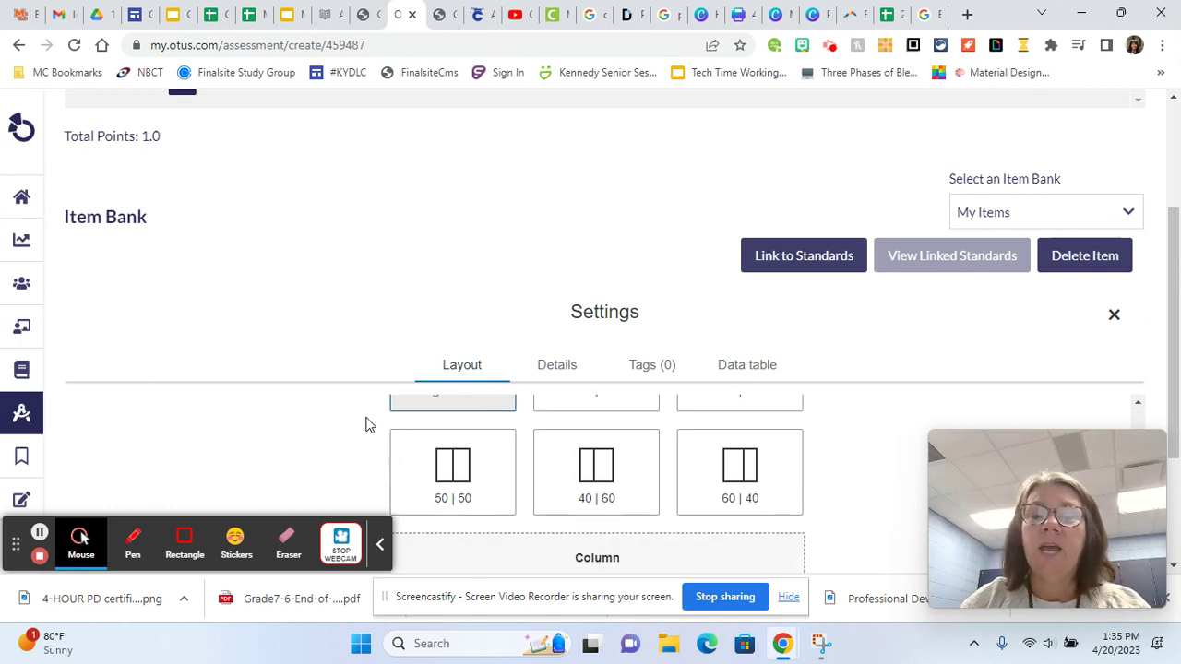
pyautogui.scroll(3, 377, 421)
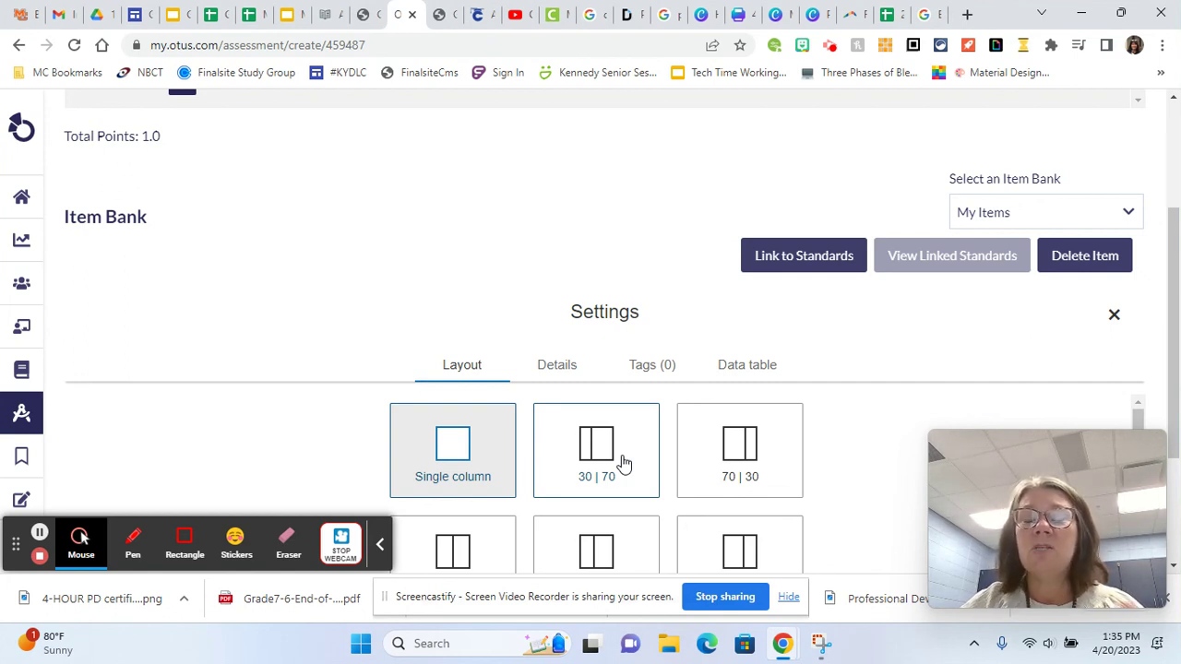
pyautogui.scroll(-1, 608, 474)
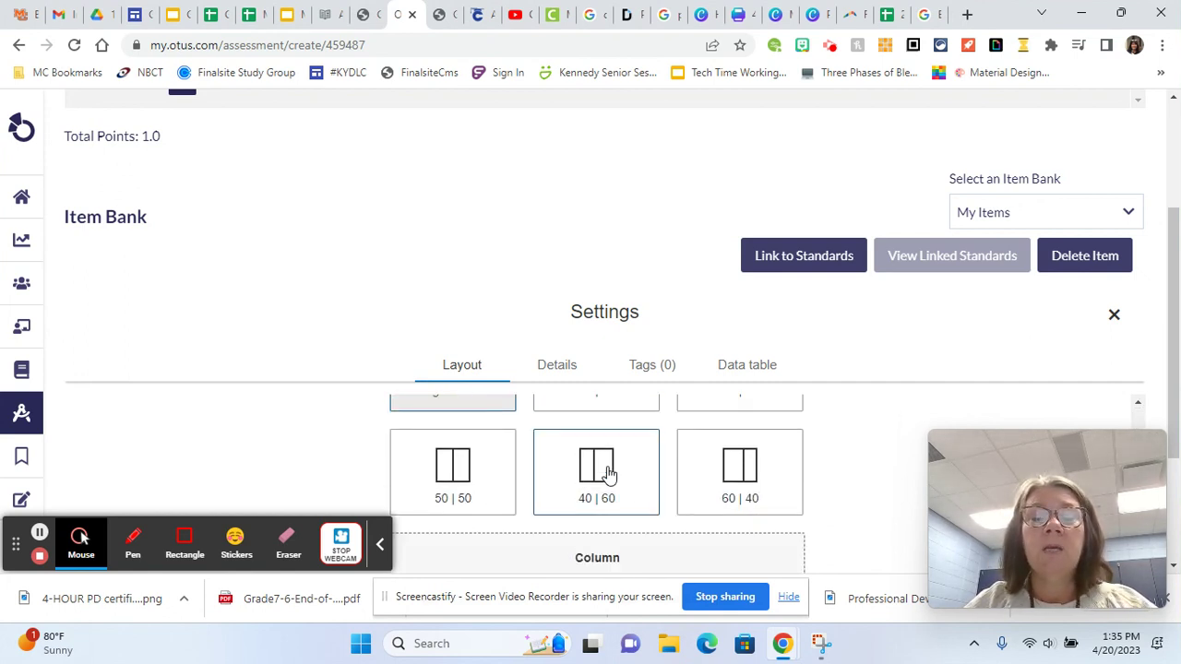
pyautogui.click(462, 475)
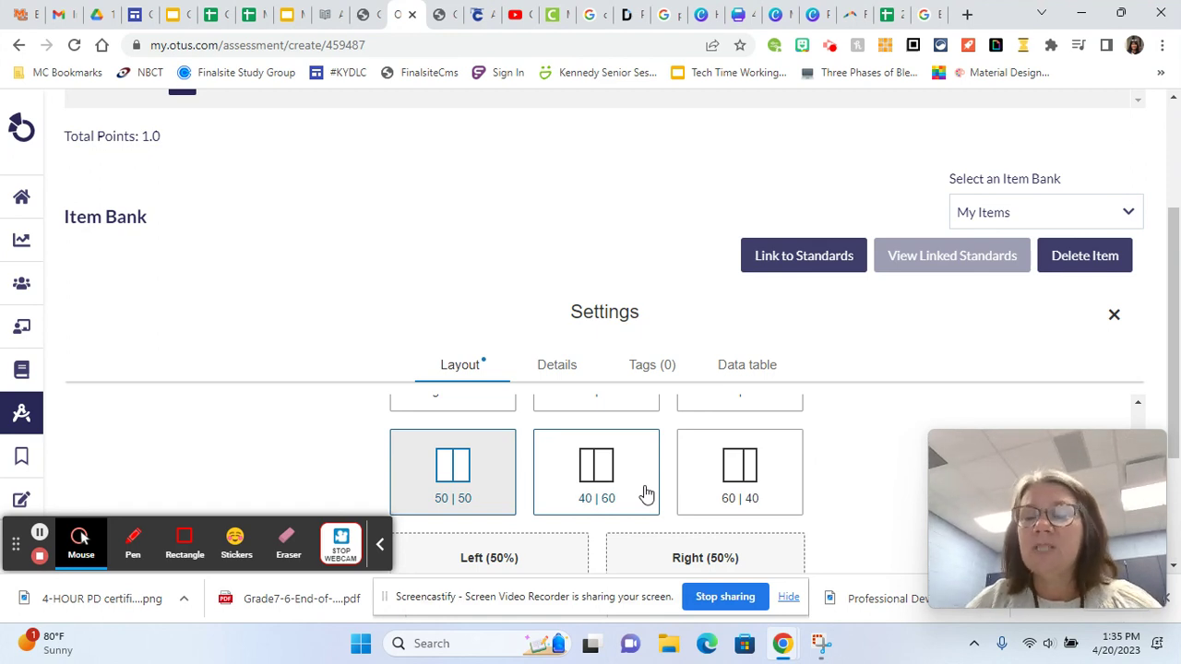
pyautogui.scroll(-1, 646, 489)
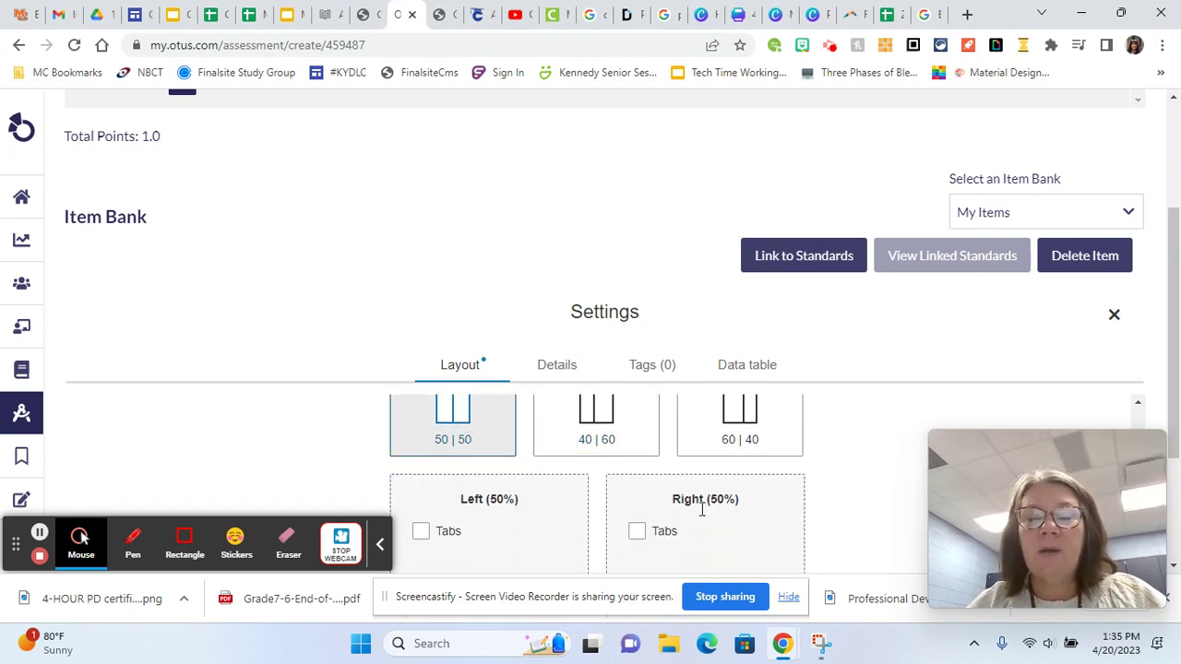
pyautogui.scroll(-2, 853, 483)
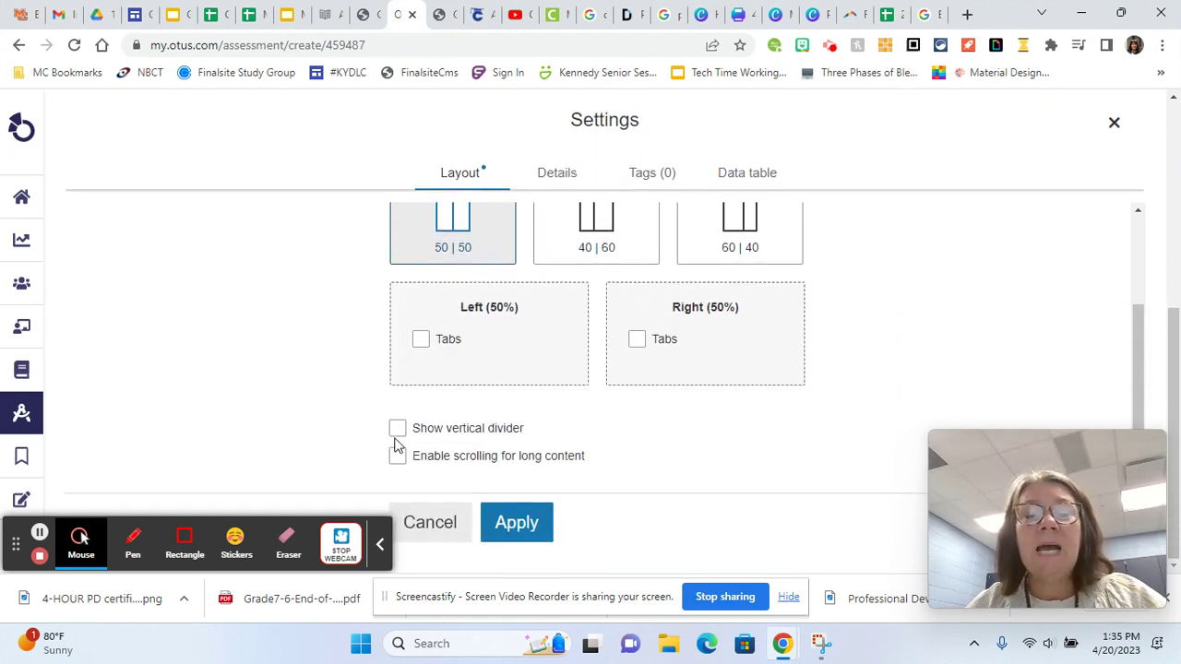
pyautogui.click(400, 431)
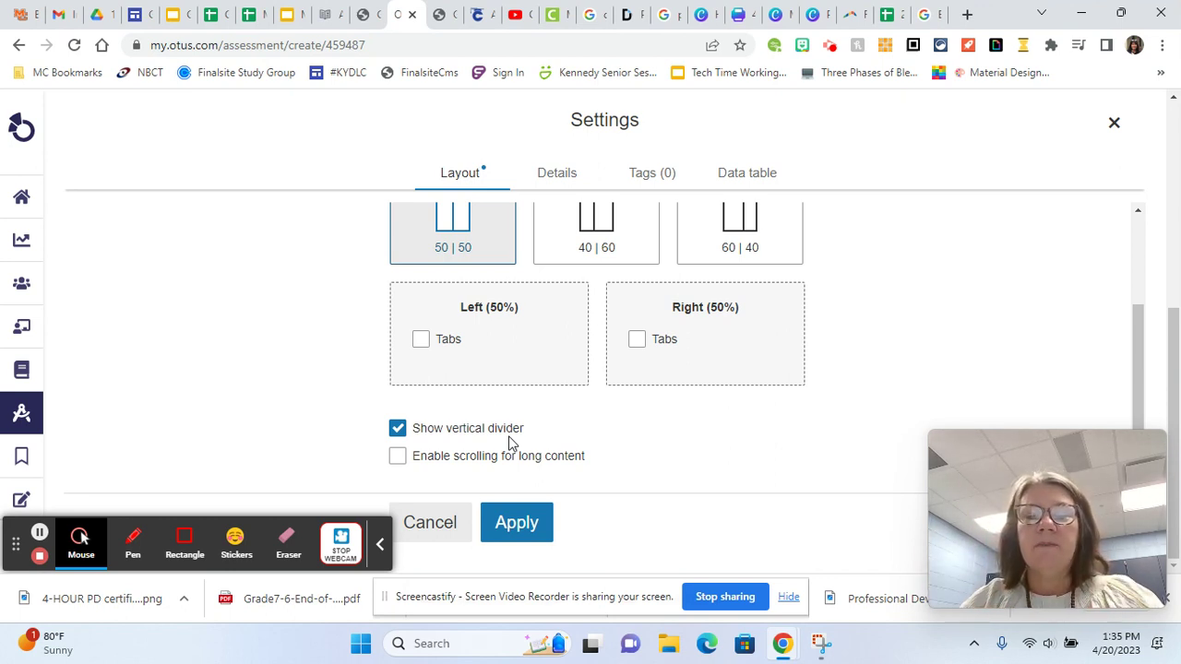
pyautogui.click(517, 522)
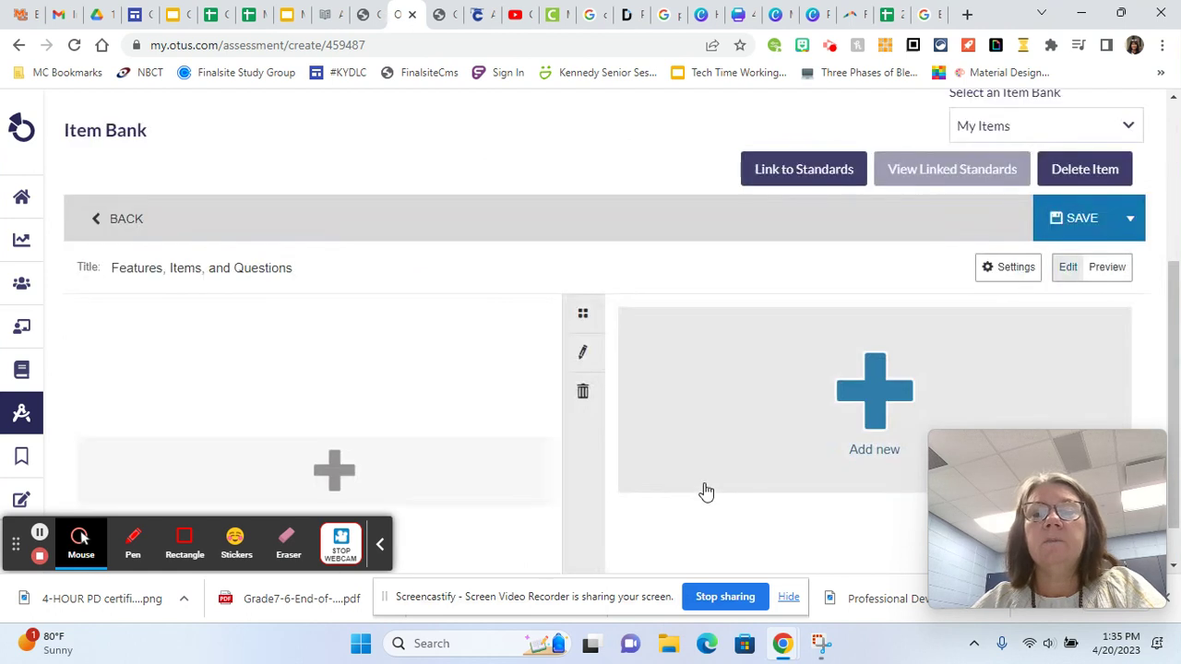
# Step: Add an Imagetool feature beneath the image-labelling question in the item's first column
pyautogui.scroll(-1, 433, 286)
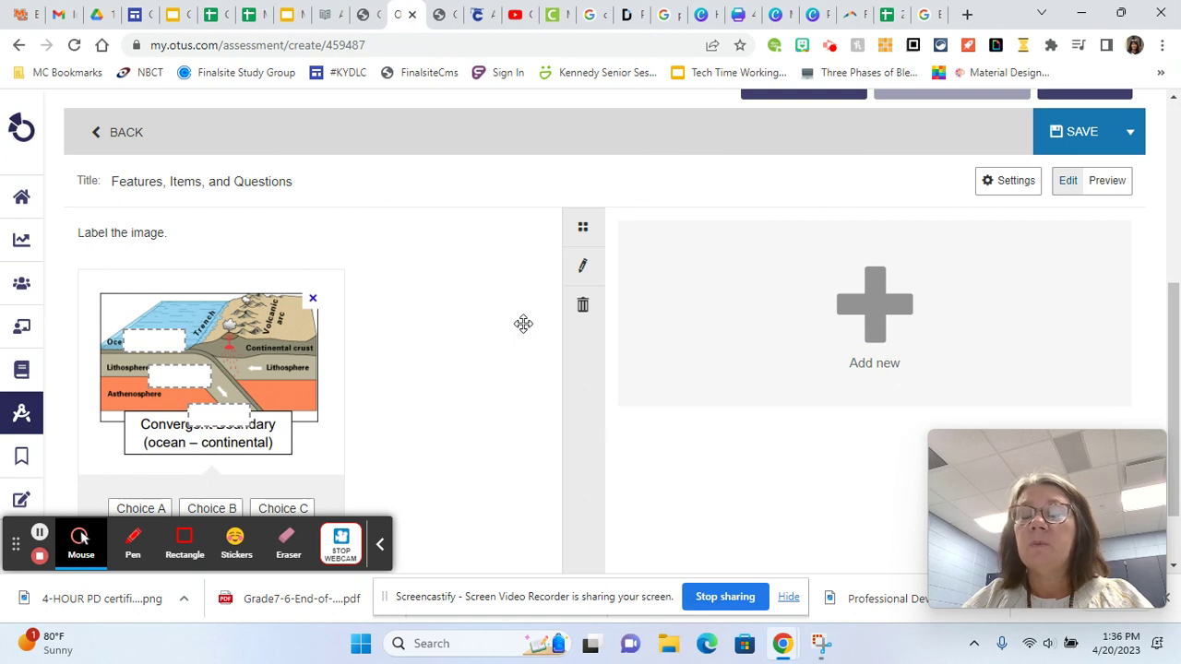
pyautogui.scroll(-1, 523, 323)
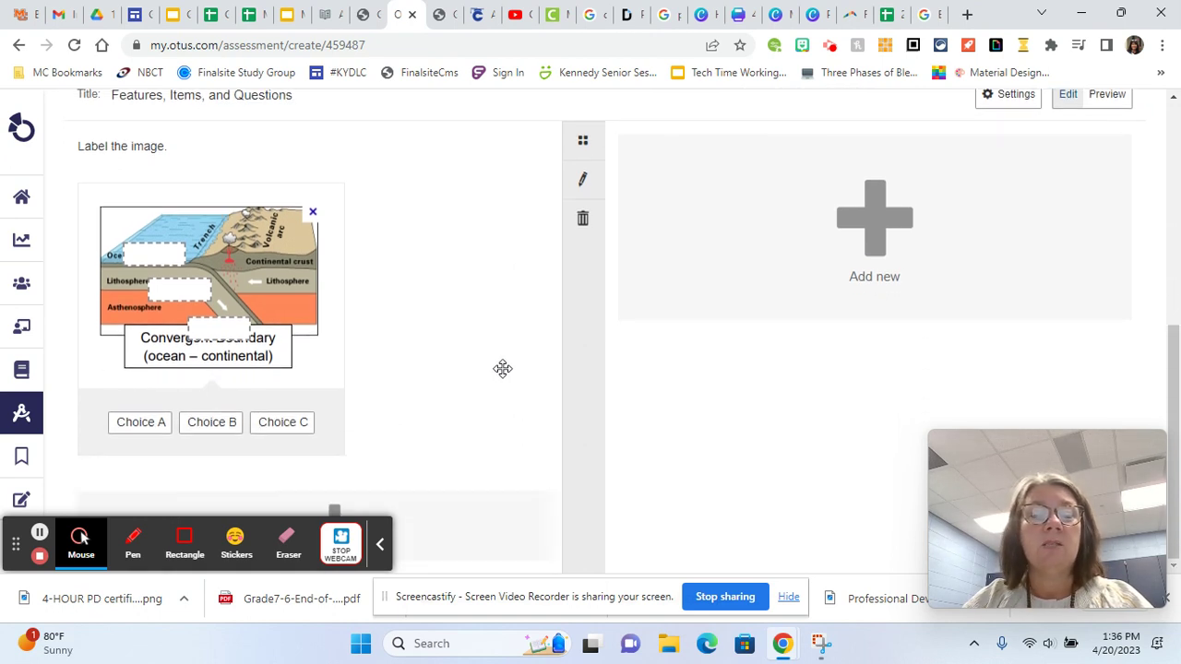
pyautogui.click(380, 544)
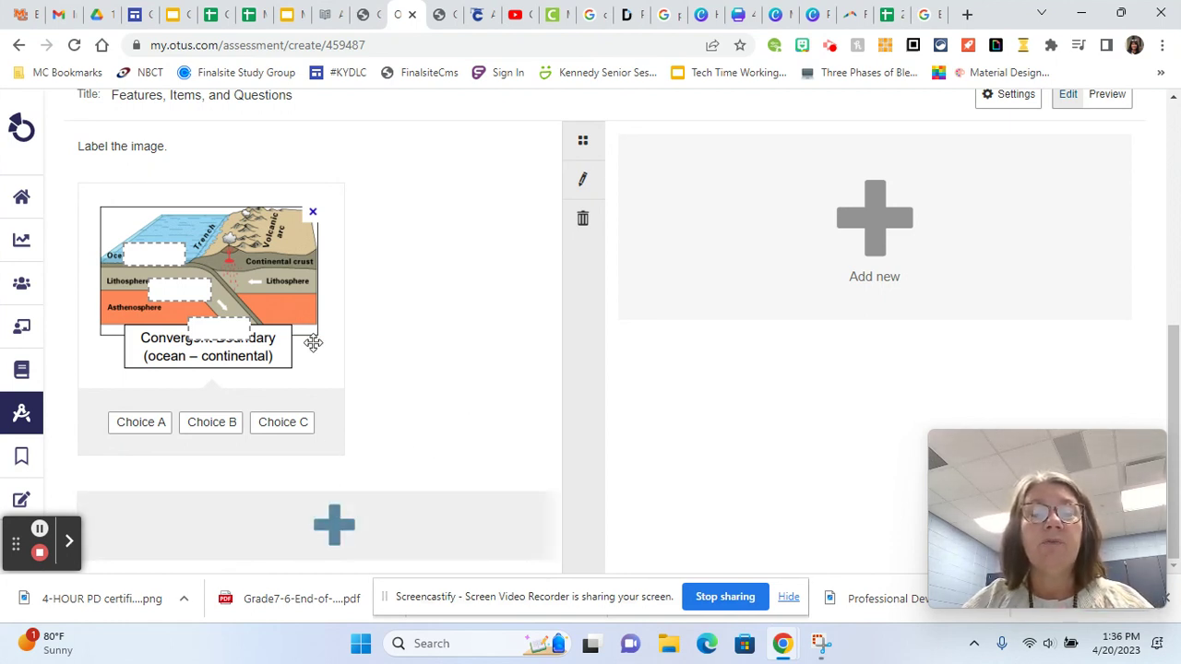
pyautogui.click(334, 524)
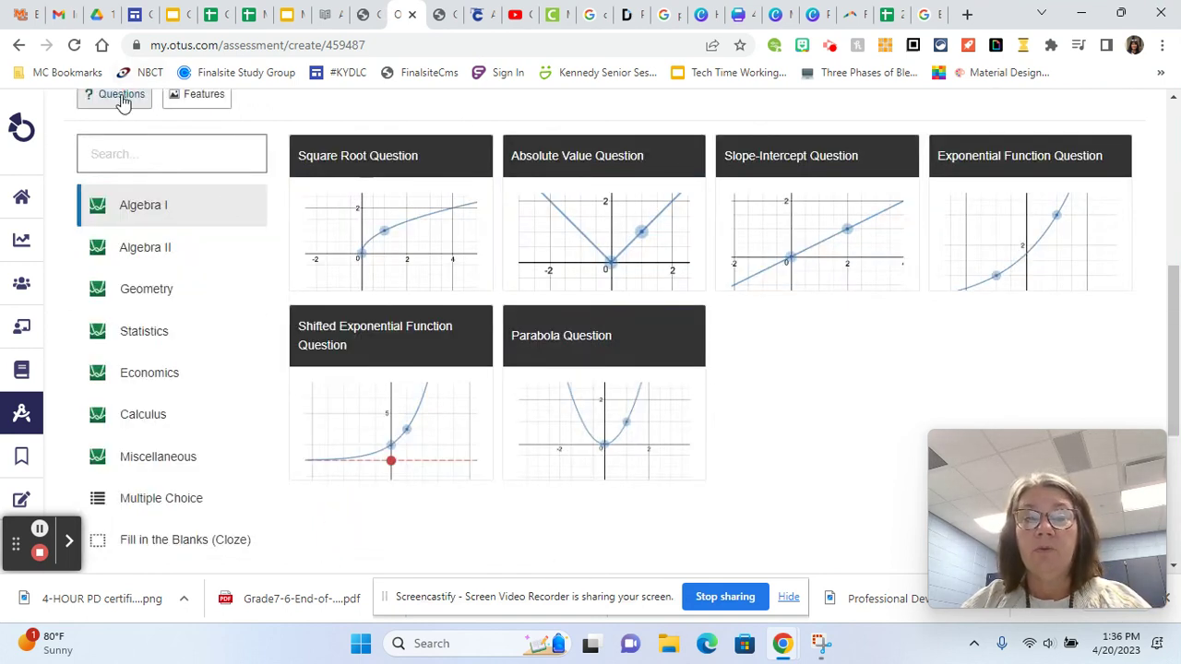
pyautogui.click(203, 96)
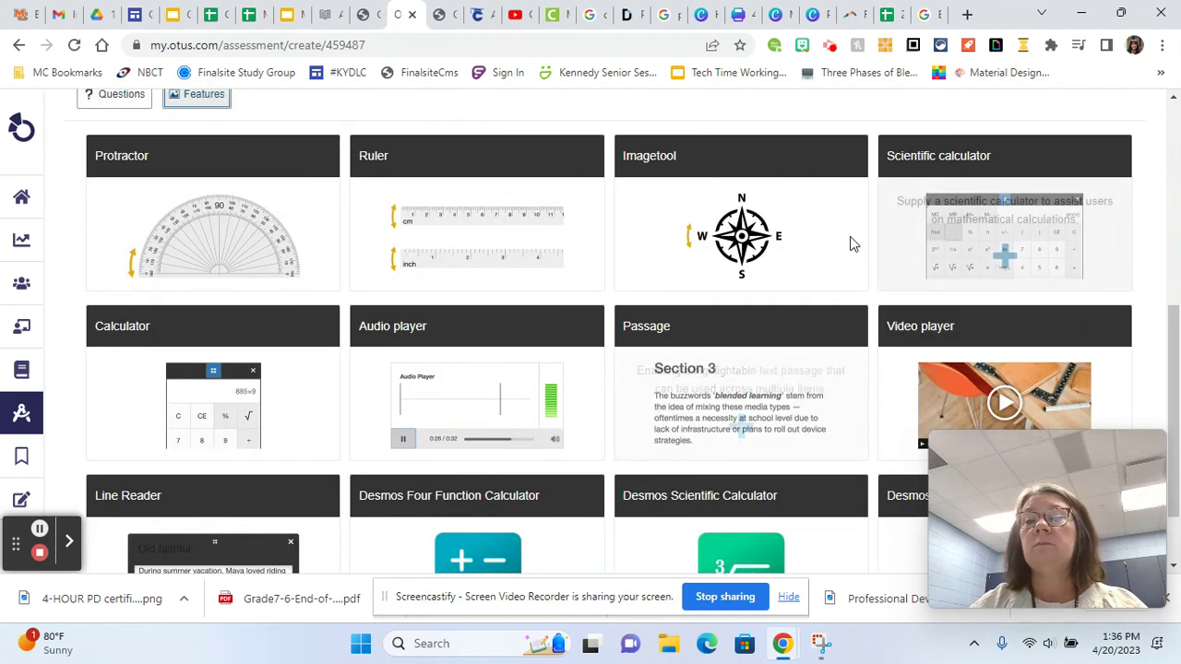
pyautogui.click(765, 239)
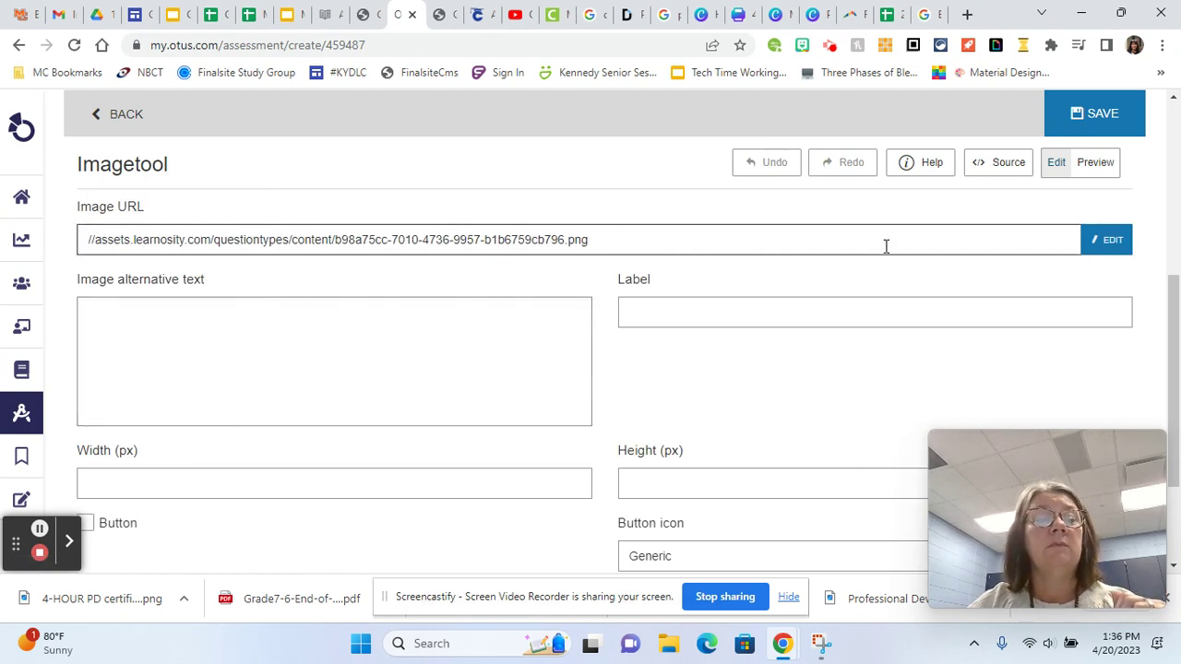
# Step: Review the Imagetool's image replacement and display options, then save the feature with its default compass image
pyautogui.click(1106, 243)
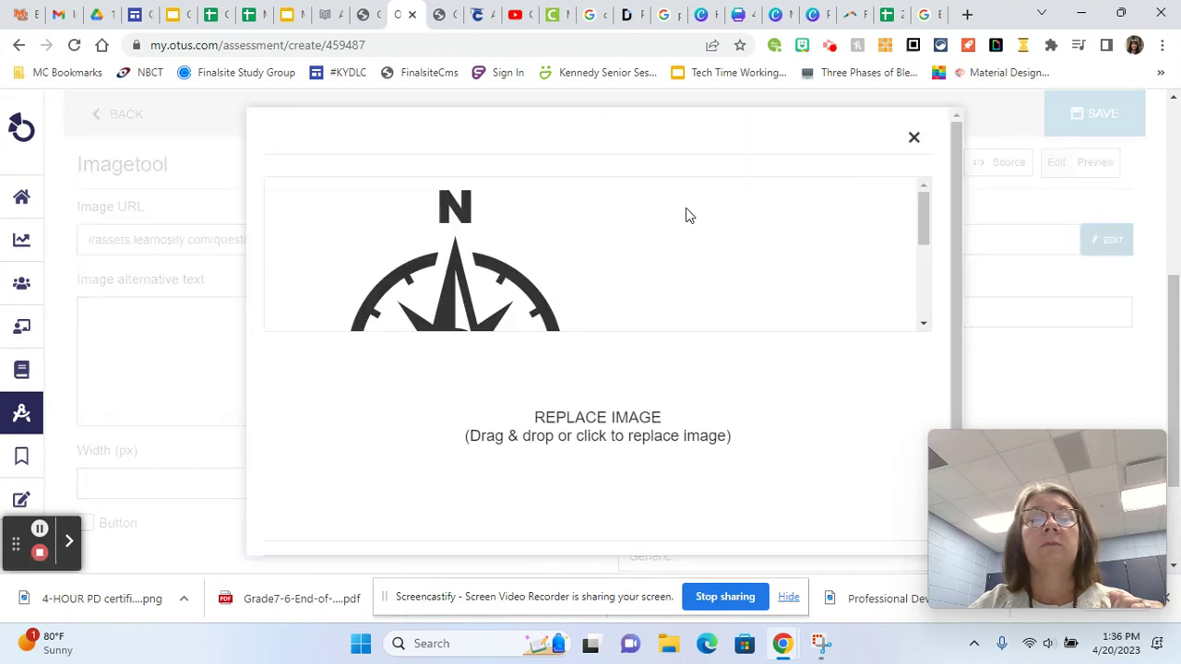
pyautogui.scroll(-3, 758, 411)
pyautogui.click(878, 516)
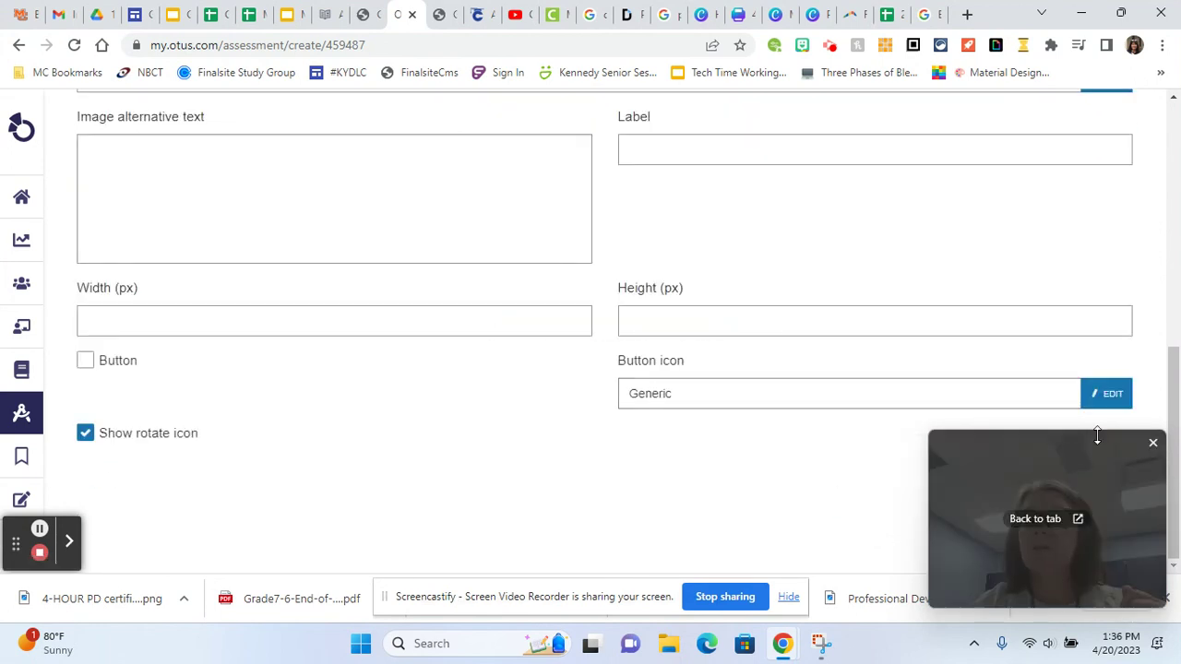
pyautogui.scroll(1, 795, 471)
pyautogui.scroll(4, 784, 452)
pyautogui.scroll(-3, 784, 449)
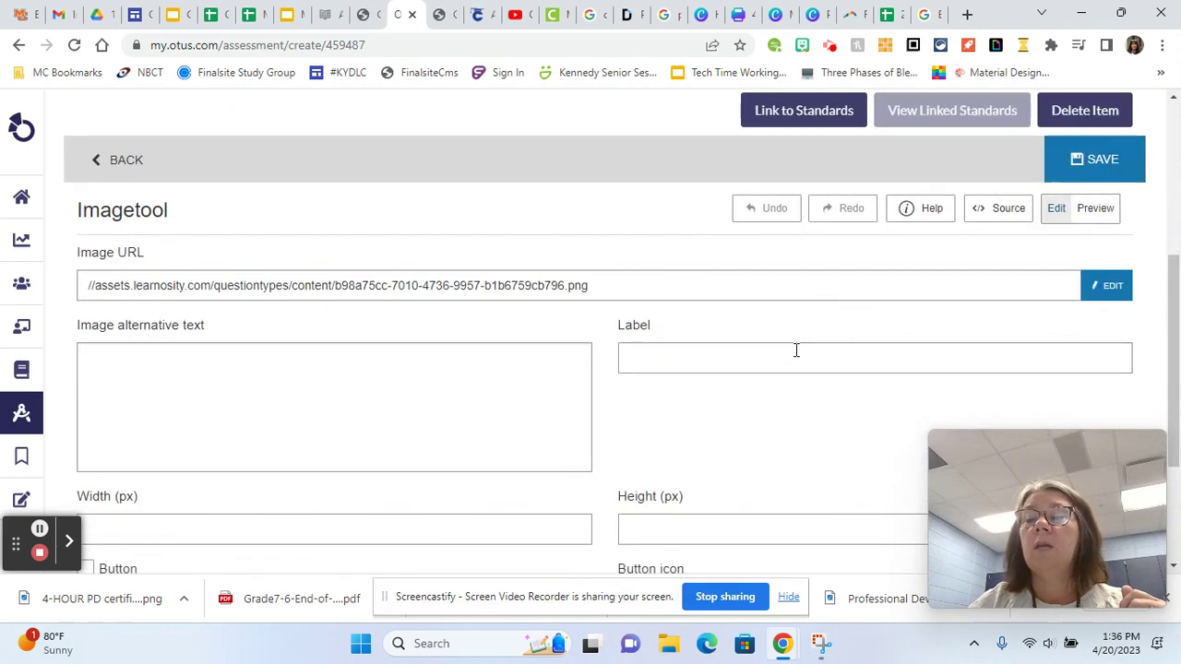
pyautogui.click(1097, 164)
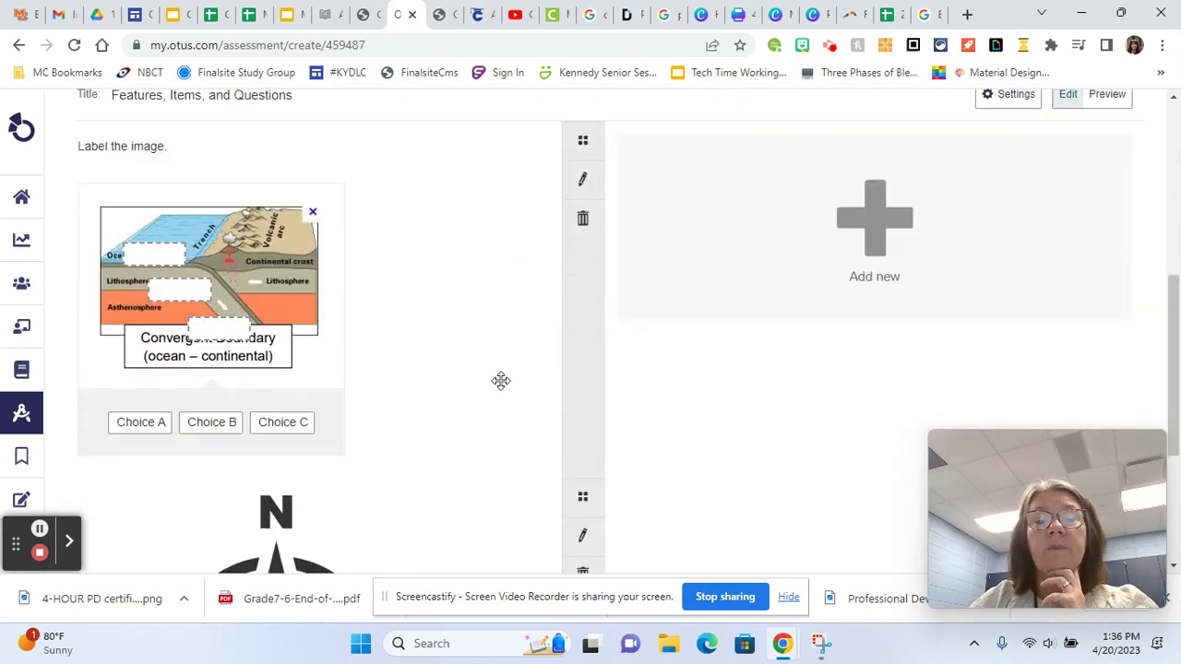
# Step: Move the compass image from below the labelling question into the empty second column
pyautogui.scroll(-2, 410, 369)
pyautogui.scroll(-1, 345, 377)
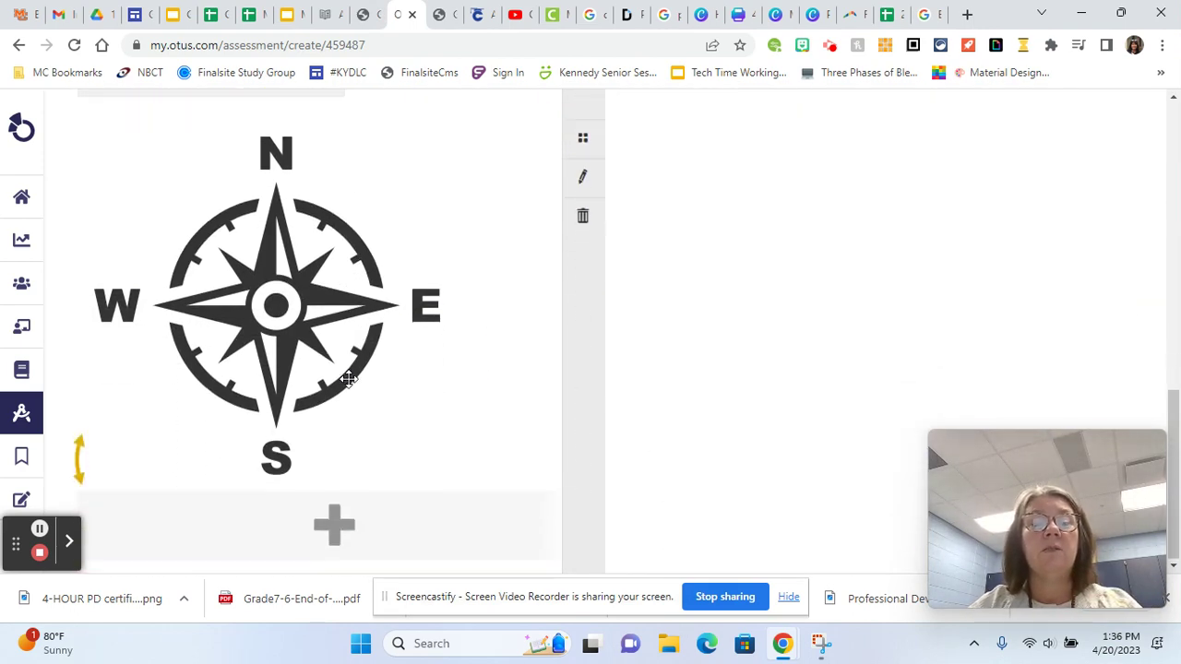
pyautogui.scroll(2, 348, 378)
pyautogui.scroll(2, 348, 378)
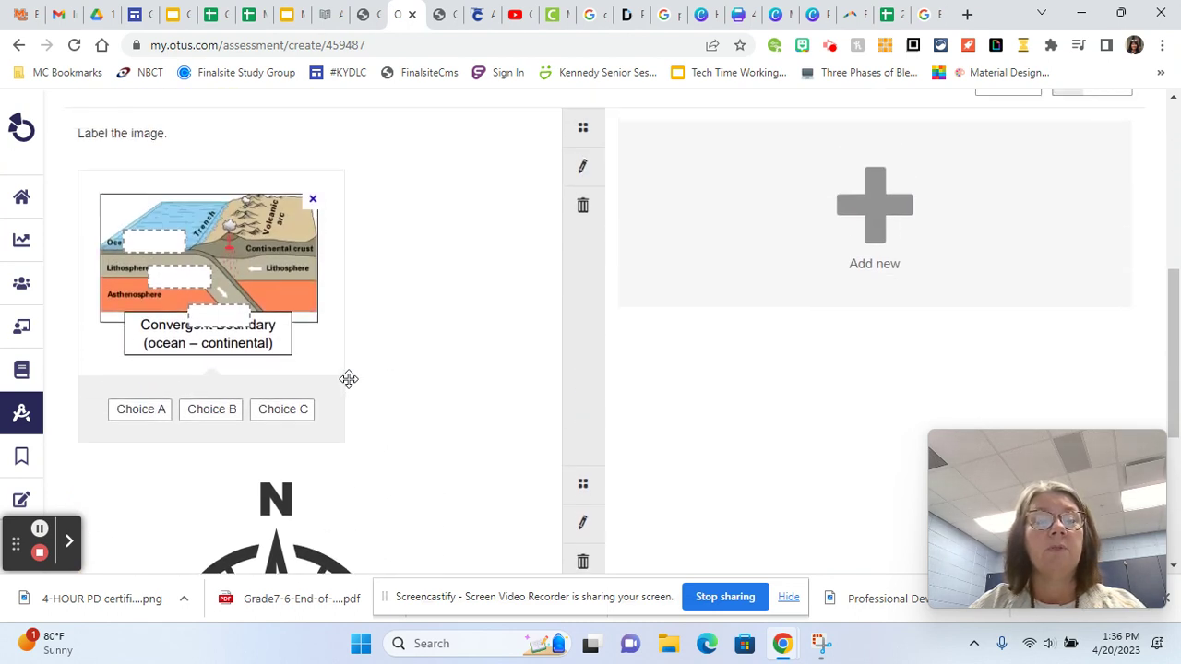
pyautogui.scroll(-3, 480, 348)
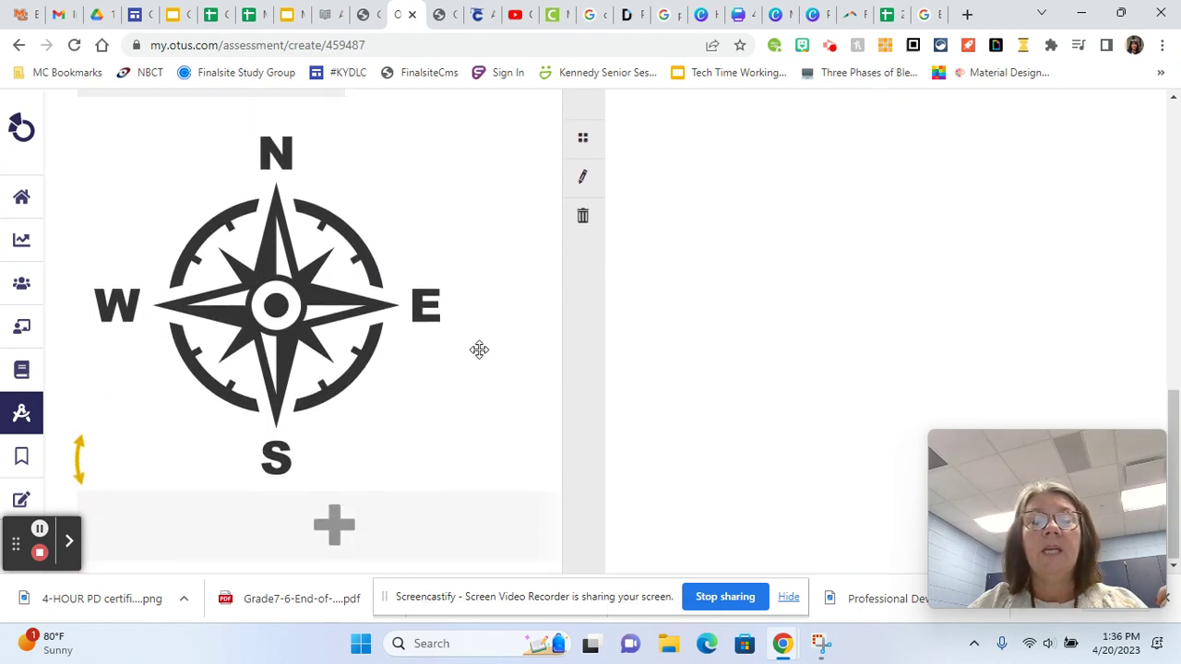
pyautogui.scroll(2, 475, 348)
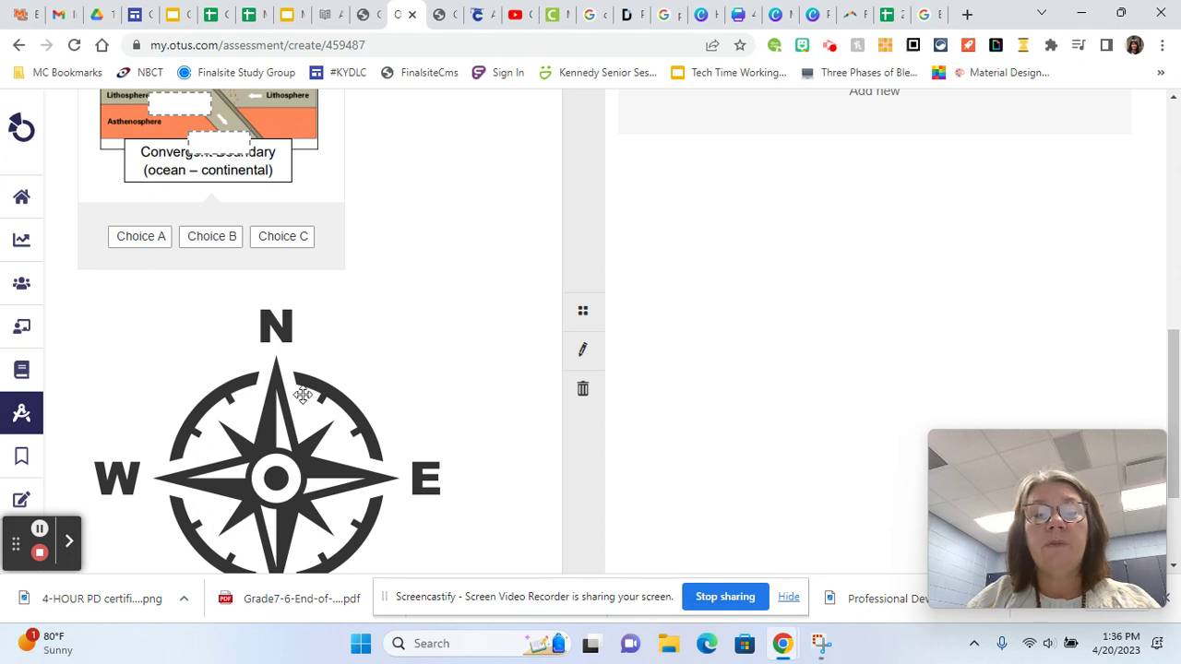
pyautogui.scroll(2, 535, 367)
pyautogui.scroll(-1, 535, 367)
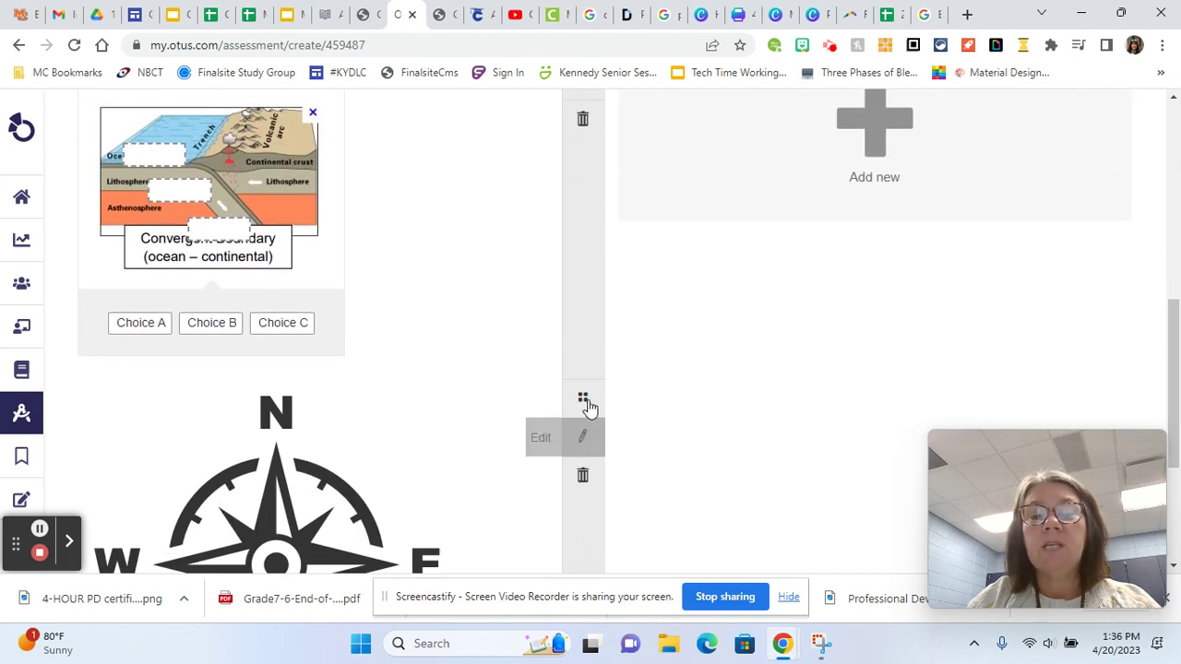
pyautogui.scroll(1, 488, 301)
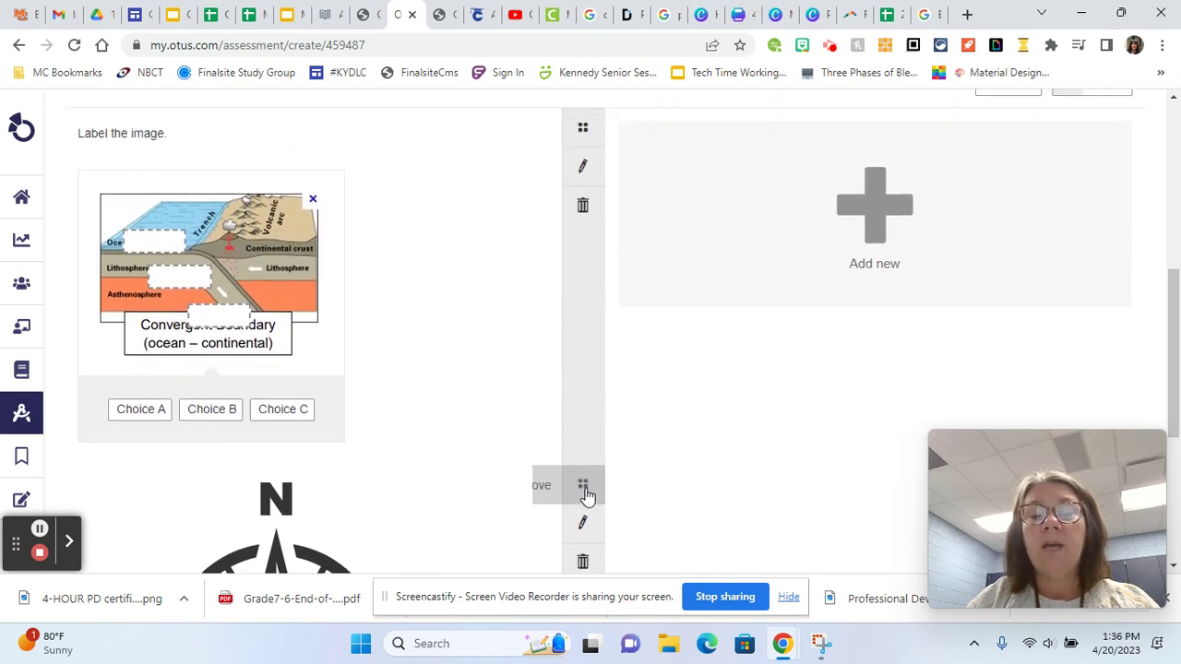
pyautogui.moveTo(585, 482); pyautogui.dragTo(870, 175)
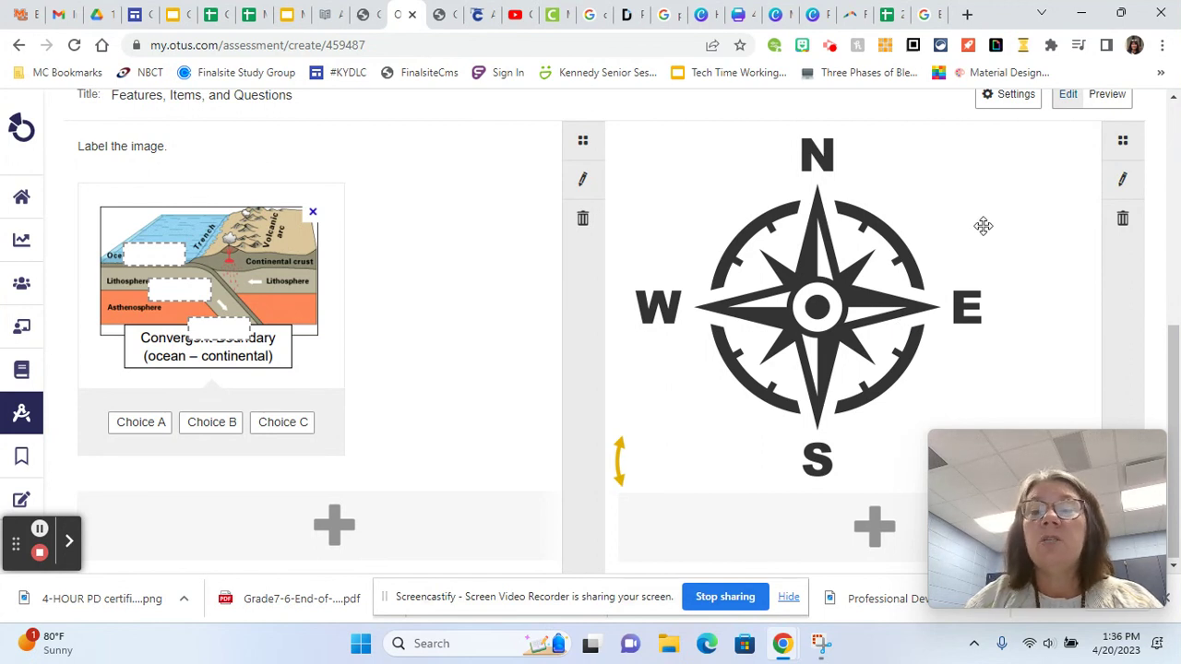
# Step: Preview the two-column item, try moving and rotating the compass, and review it beside the labelling question
pyautogui.scroll(1, 914, 265)
pyautogui.scroll(1, 914, 265)
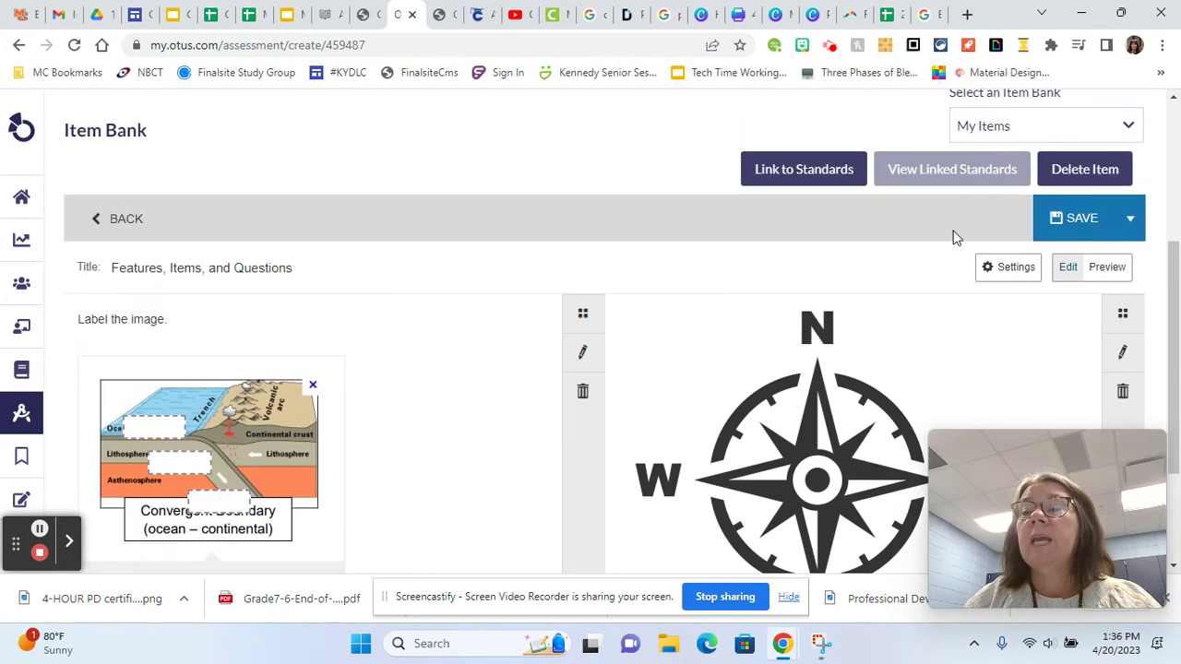
pyautogui.click(1111, 266)
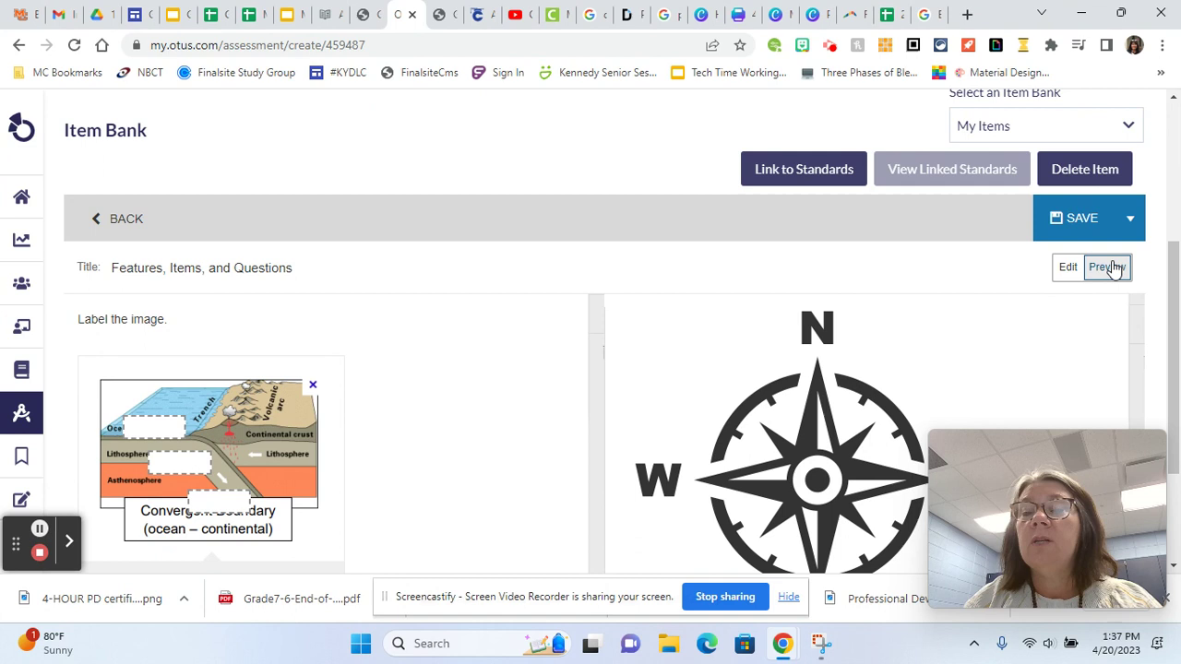
pyautogui.scroll(-2, 489, 266)
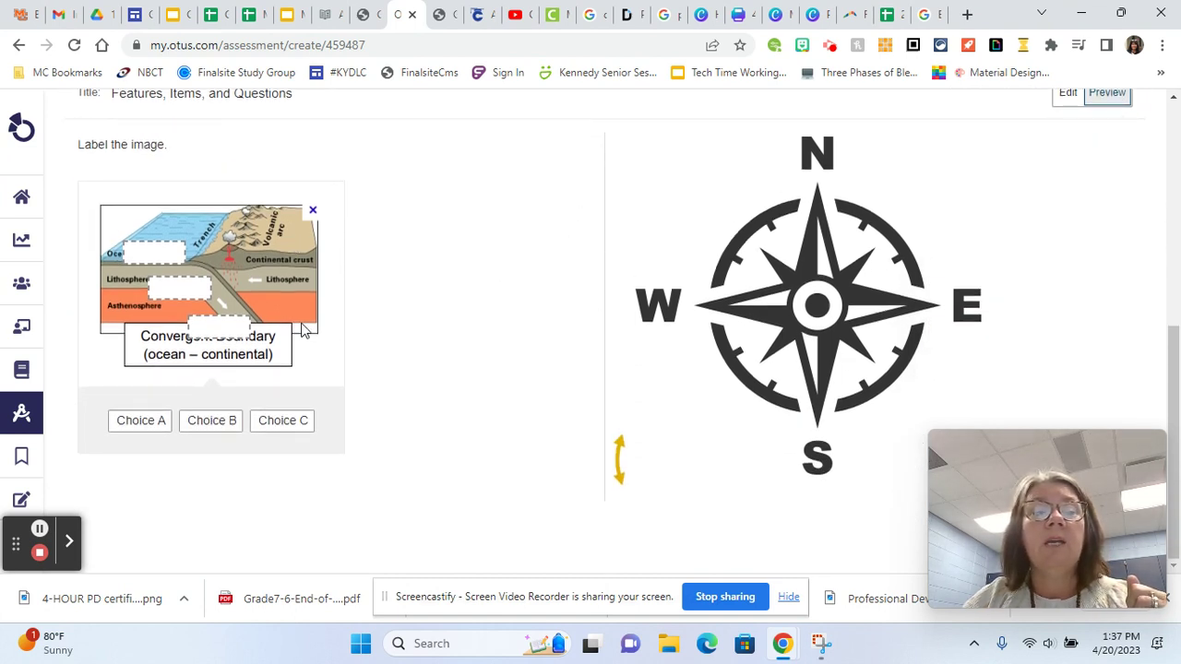
pyautogui.moveTo(873, 314); pyautogui.dragTo(892, 295)
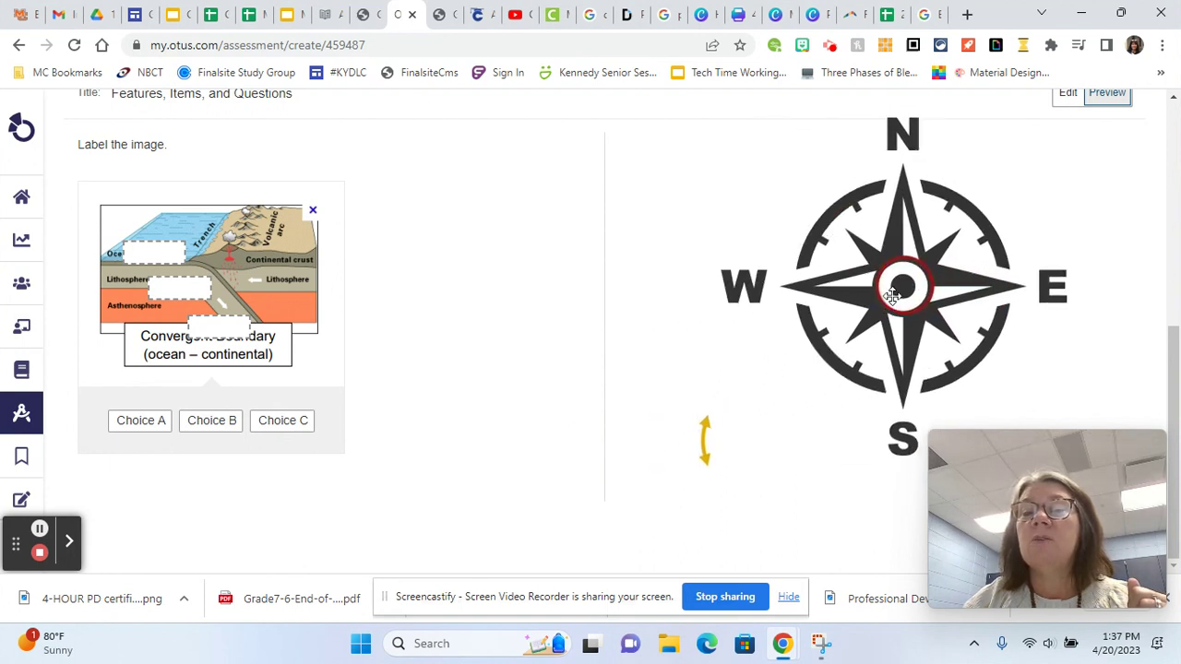
pyautogui.moveTo(1040, 282); pyautogui.dragTo(1021, 337)
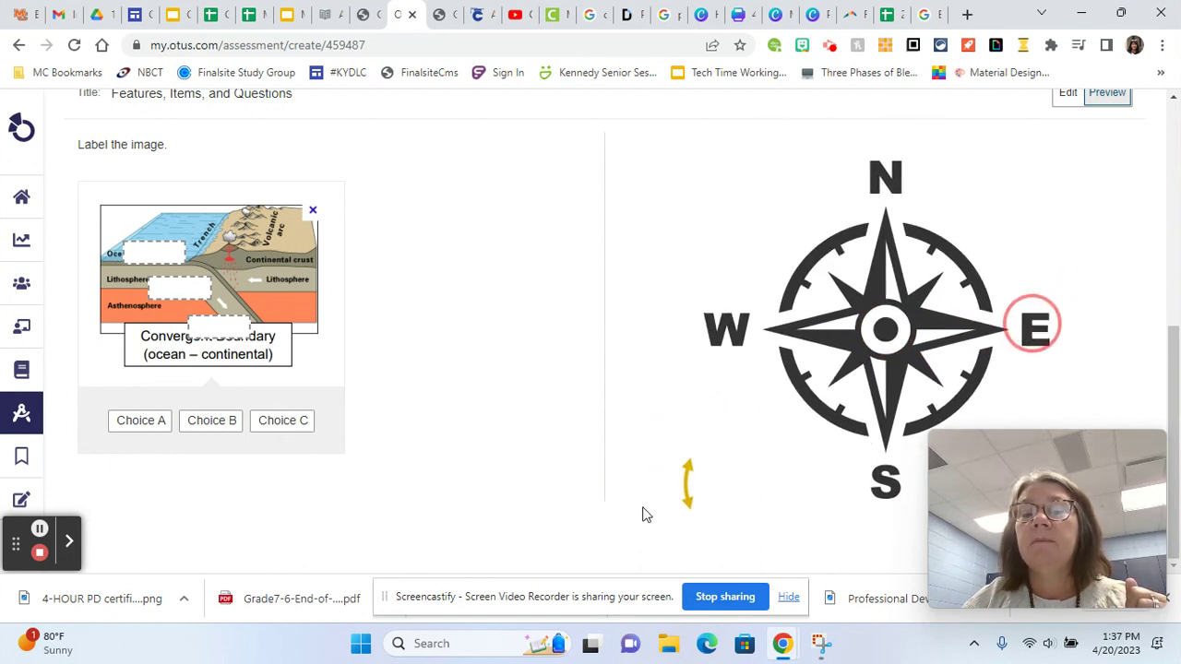
pyautogui.moveTo(684, 488); pyautogui.dragTo(615, 477)
pyautogui.scroll(2, 476, 308)
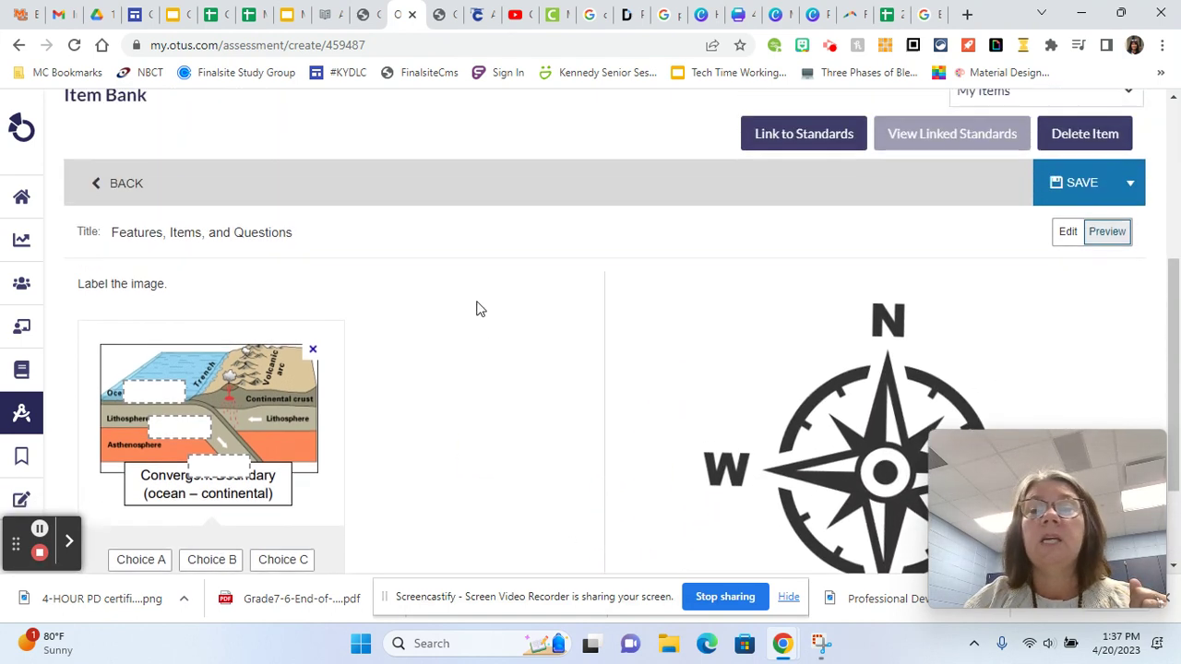
pyautogui.scroll(1, 477, 308)
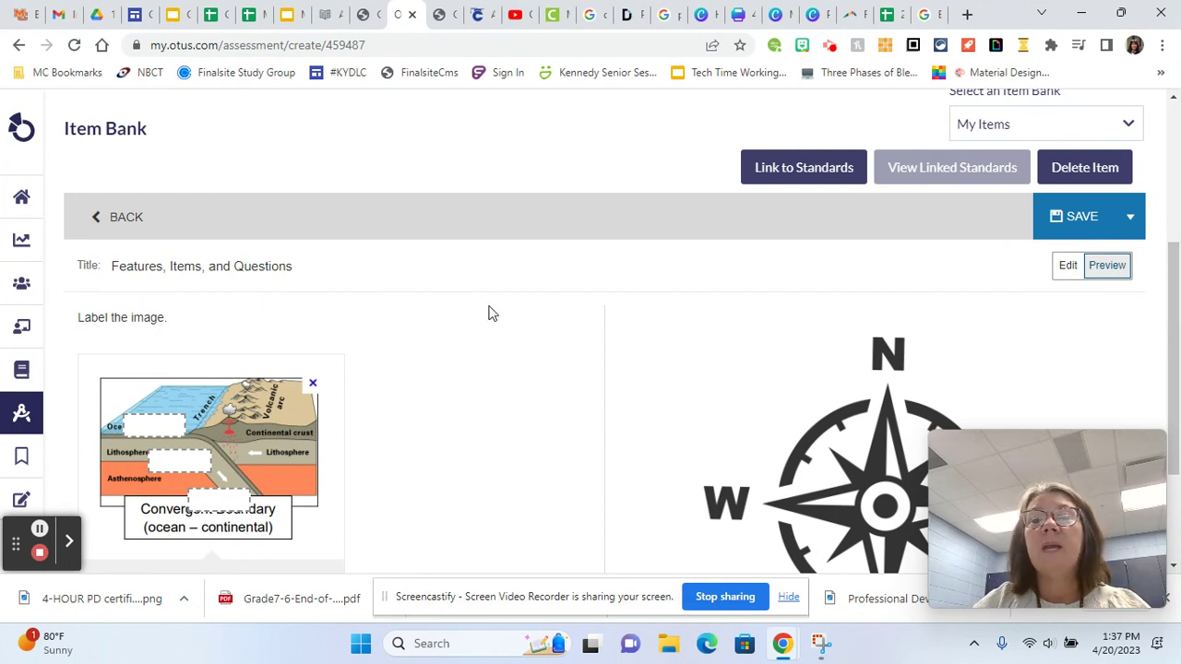
pyautogui.scroll(-2, 492, 316)
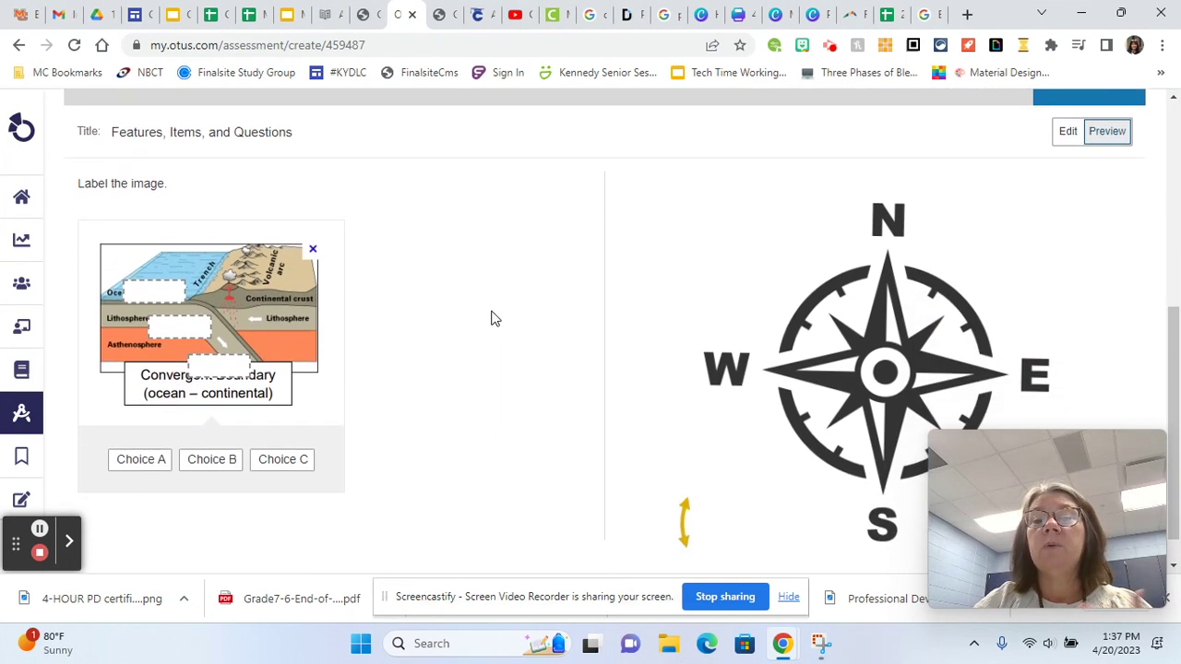